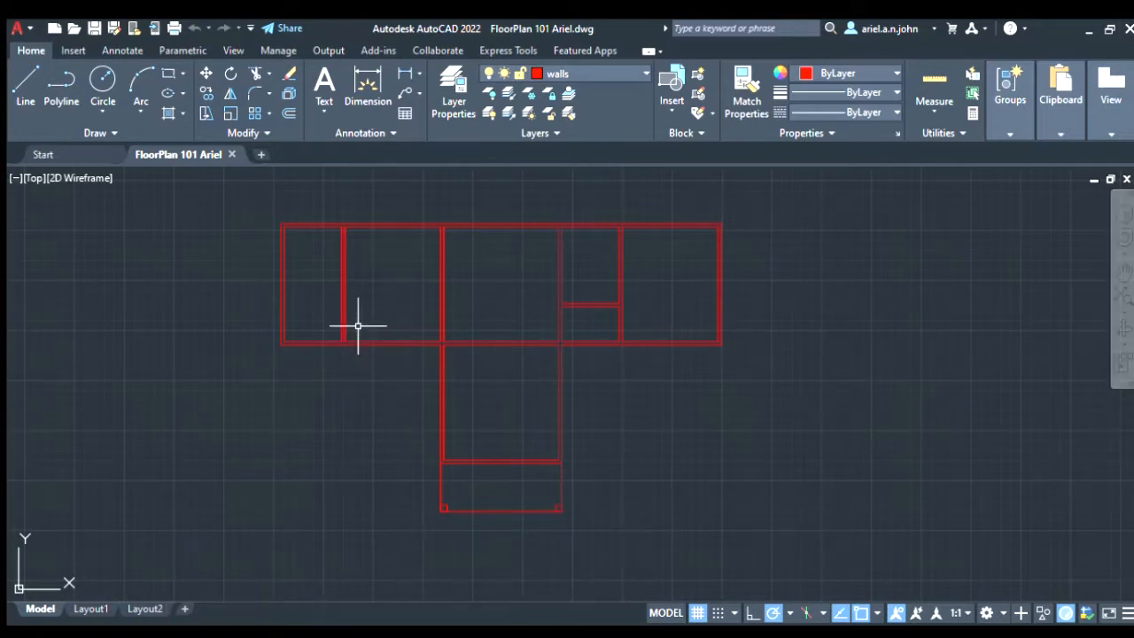
Step: Examine the wall and room layout of the floor plan, overall and up close
scroll(415, 317, "down", 2)
scroll(412, 326, "up", 2)
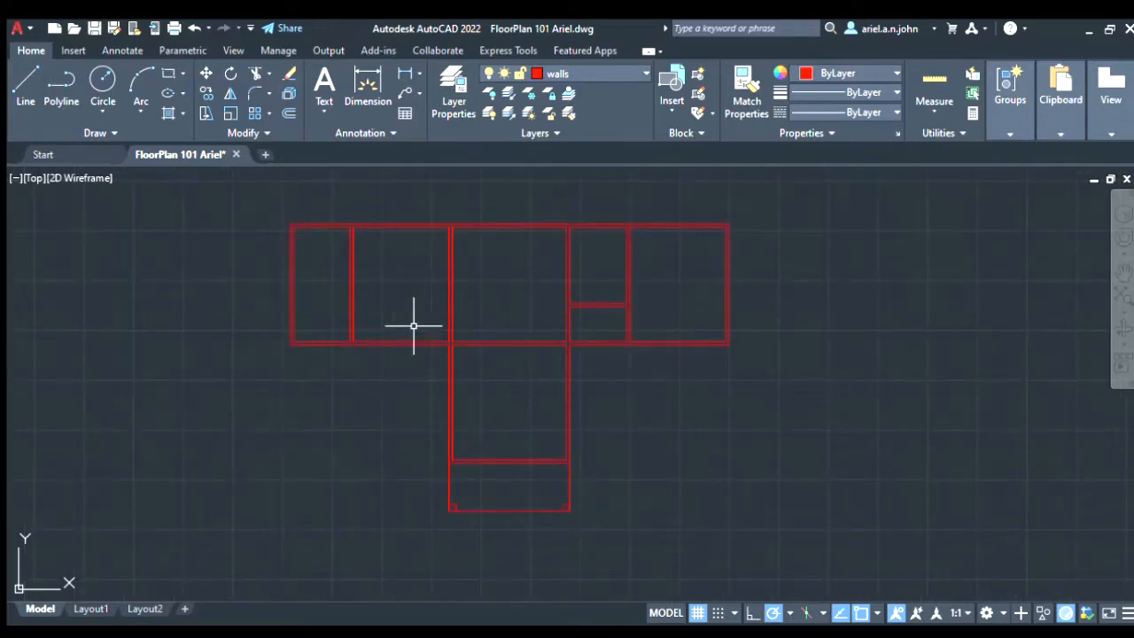
scroll(398, 283, "up", 2)
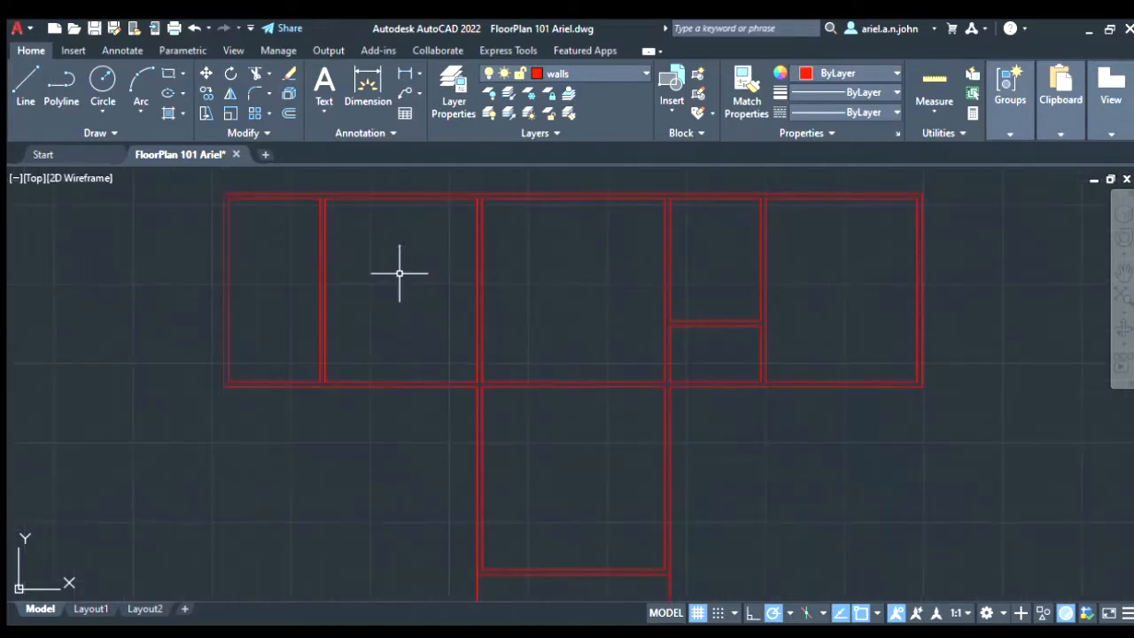
scroll(413, 278, "down", 2)
scroll(416, 287, "down", 2)
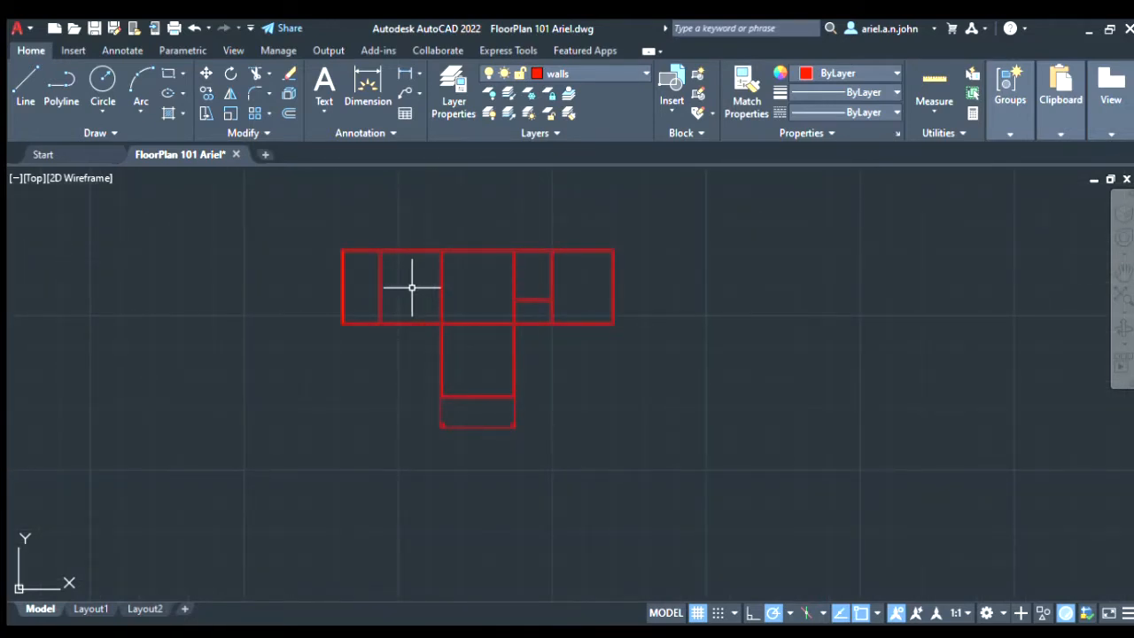
scroll(388, 246, "up", 3)
scroll(391, 252, "down", 1)
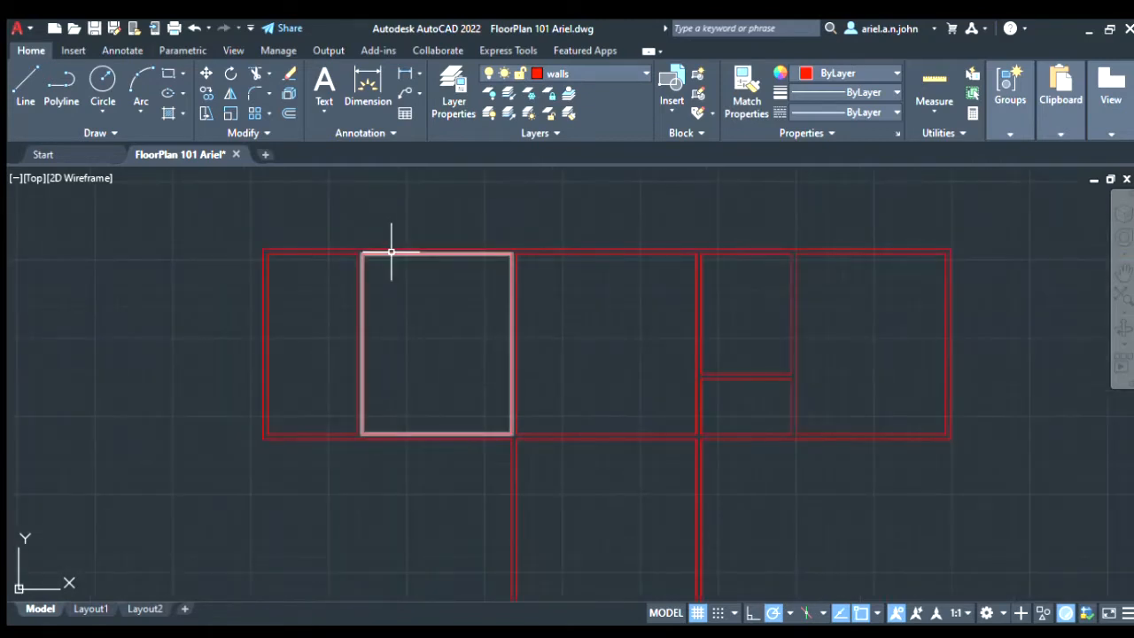
scroll(461, 239, "down", 2)
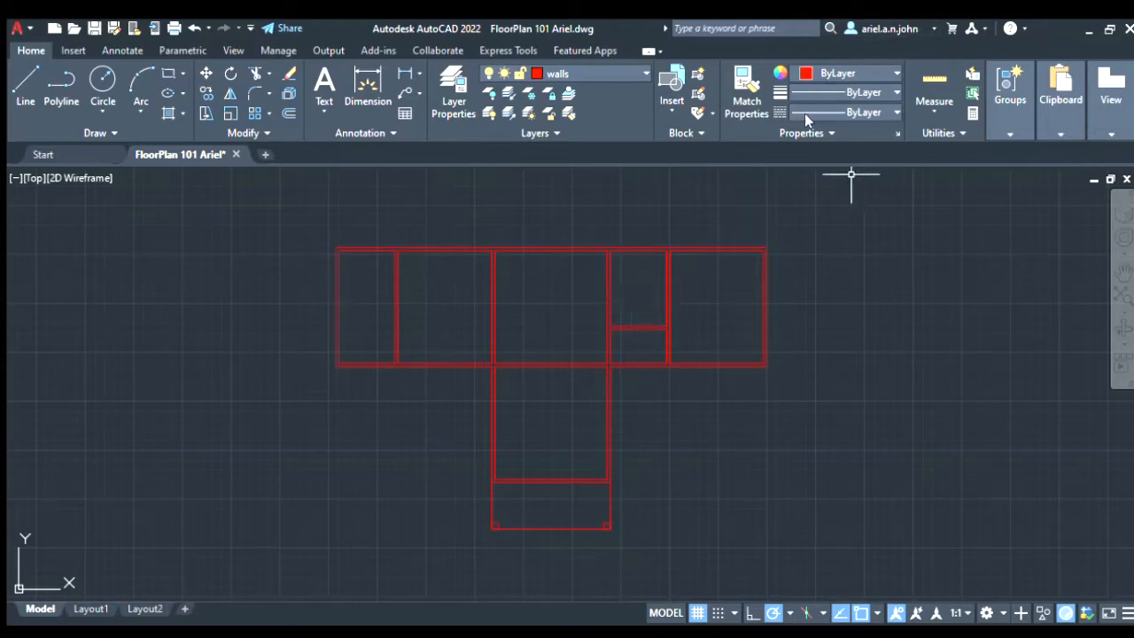
scroll(413, 221, "up", 6)
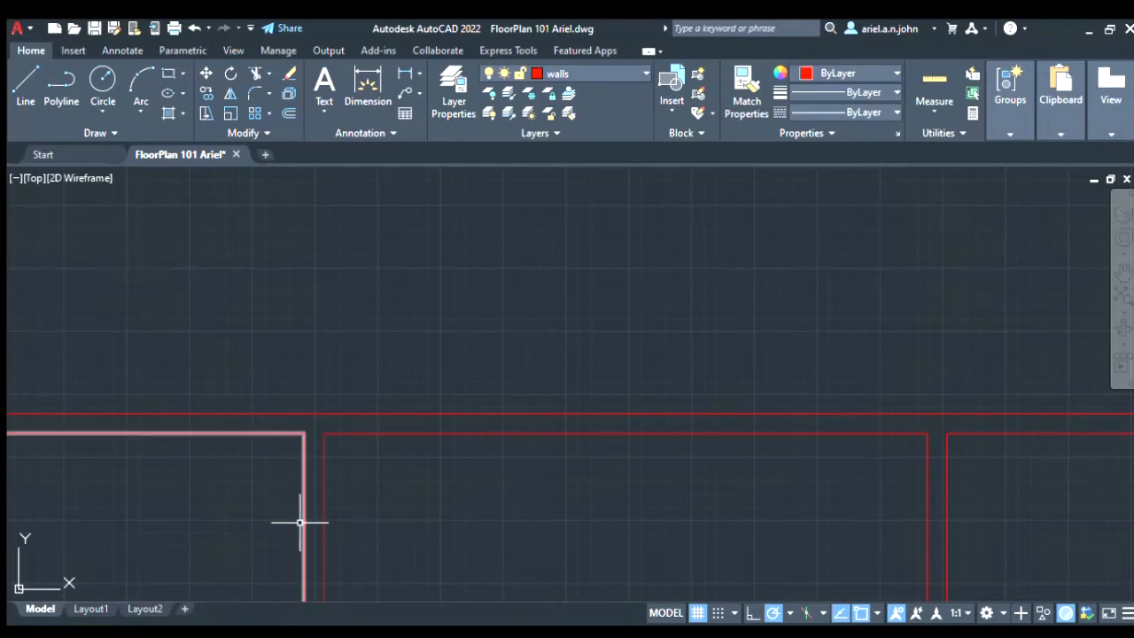
scroll(481, 300, "down", 10)
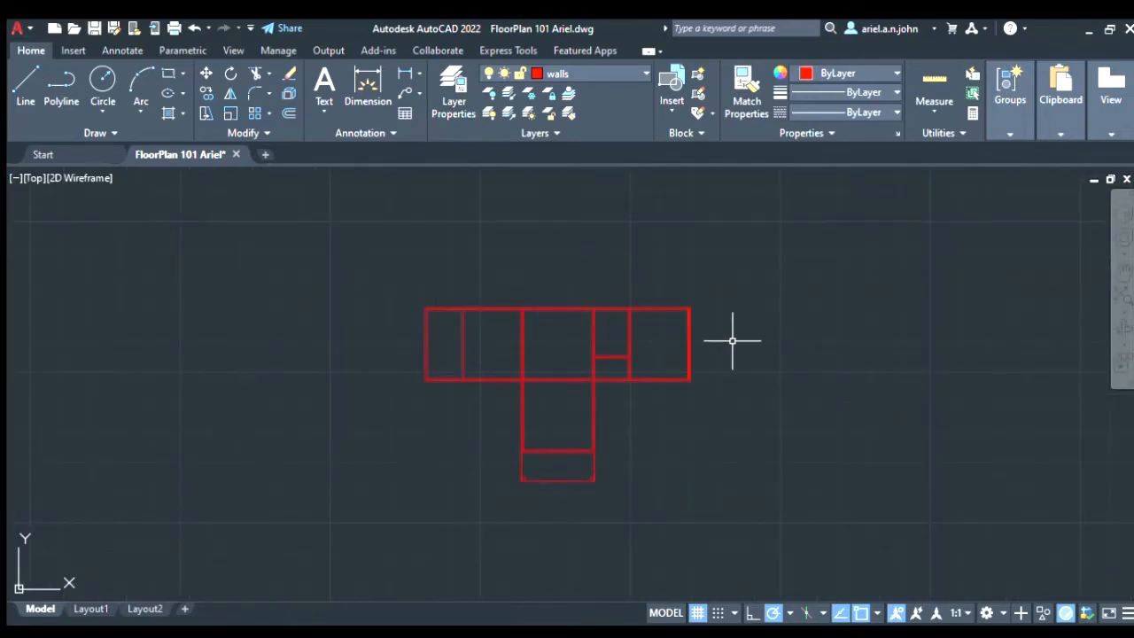
scroll(734, 337, "up", 6)
scroll(390, 304, "down", 4)
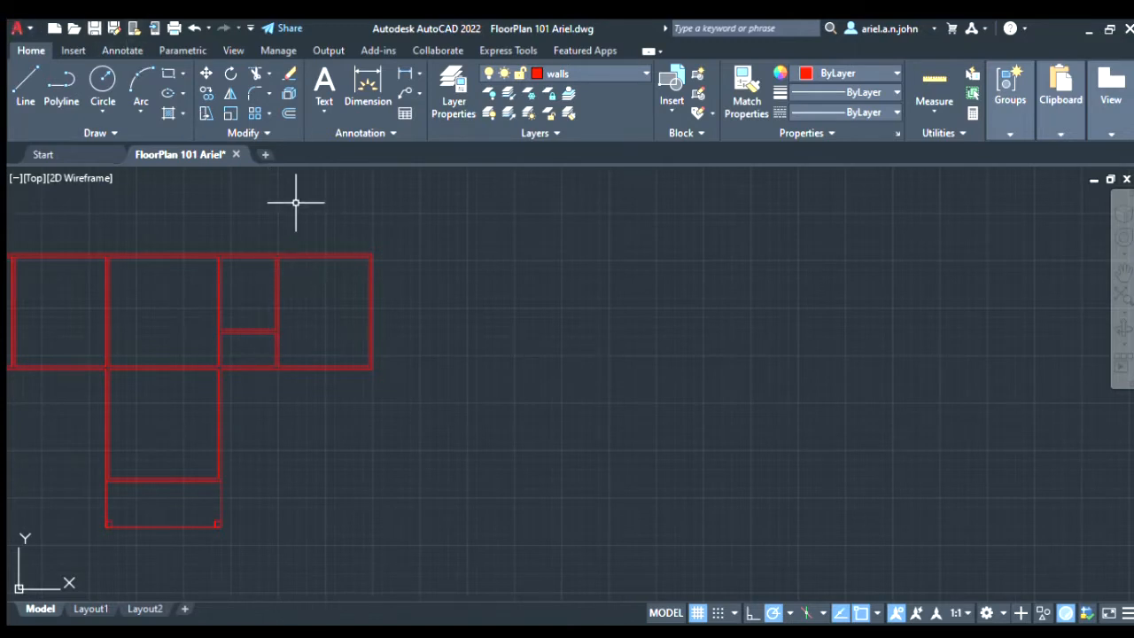
scroll(567, 328, "down", 3)
scroll(474, 330, "up", 8)
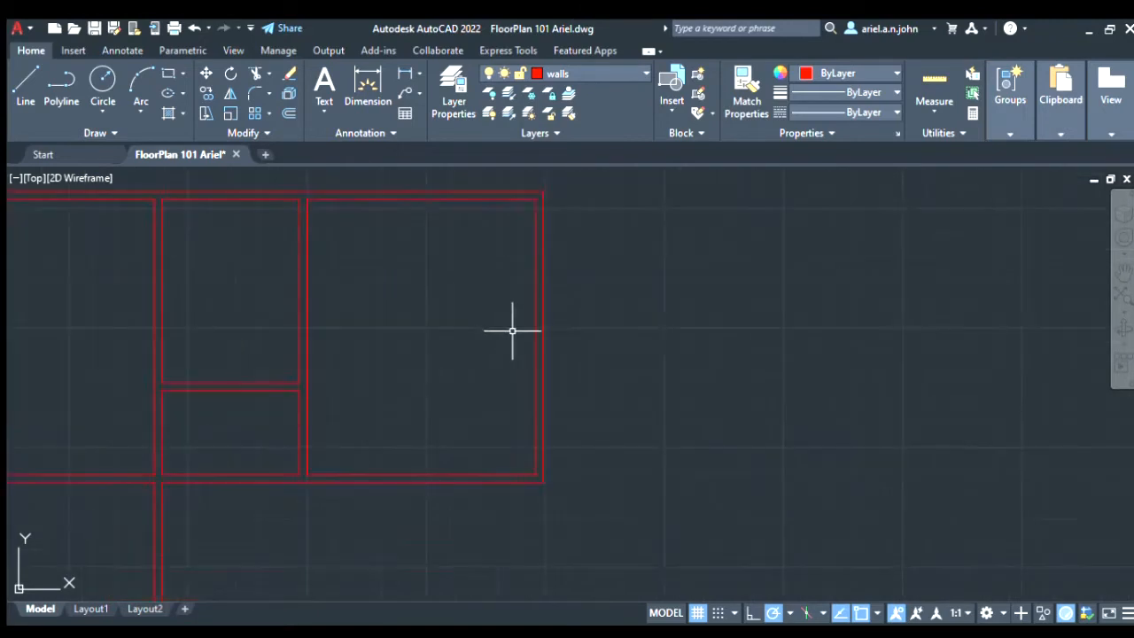
scroll(540, 329, "down", 3)
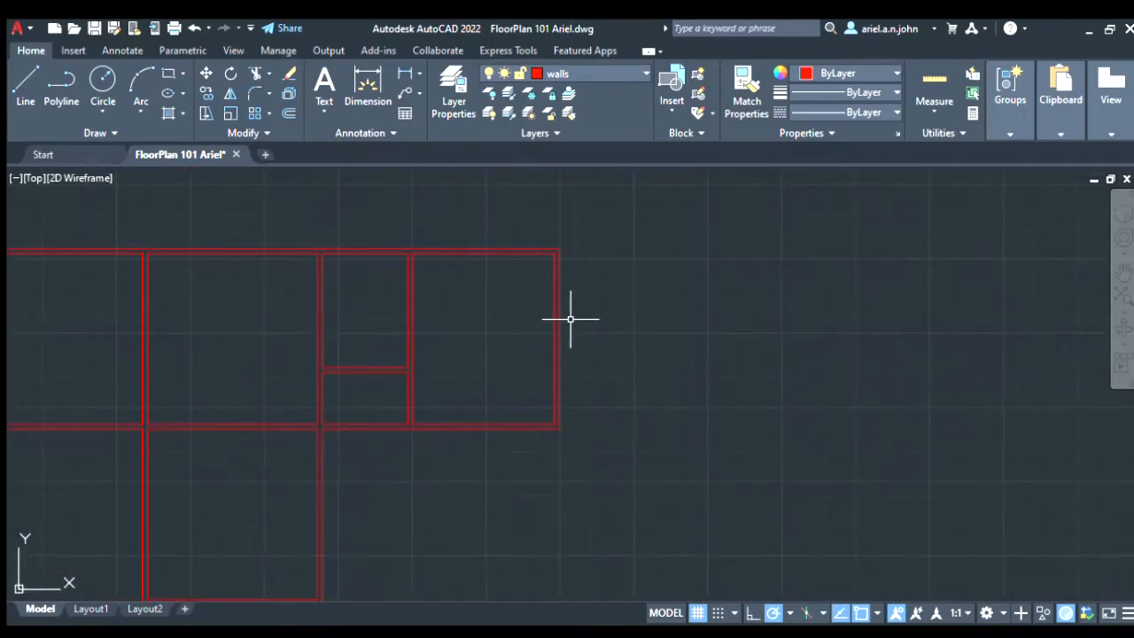
scroll(573, 314, "down", 2)
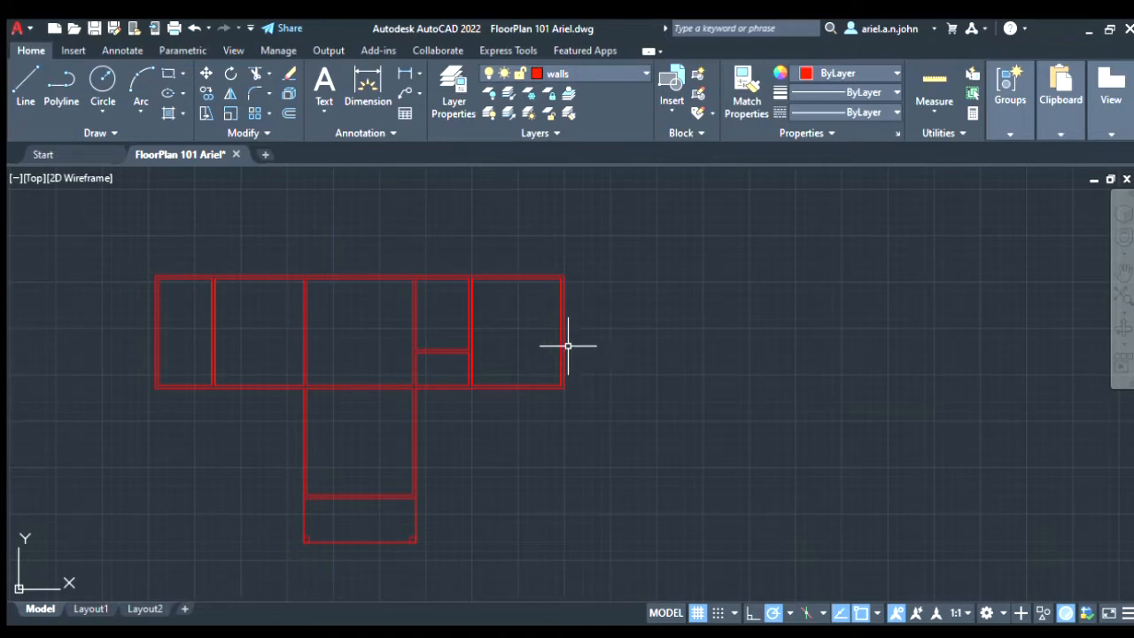
scroll(481, 298, "down", 2)
scroll(482, 293, "up", 2)
scroll(482, 293, "up", 4)
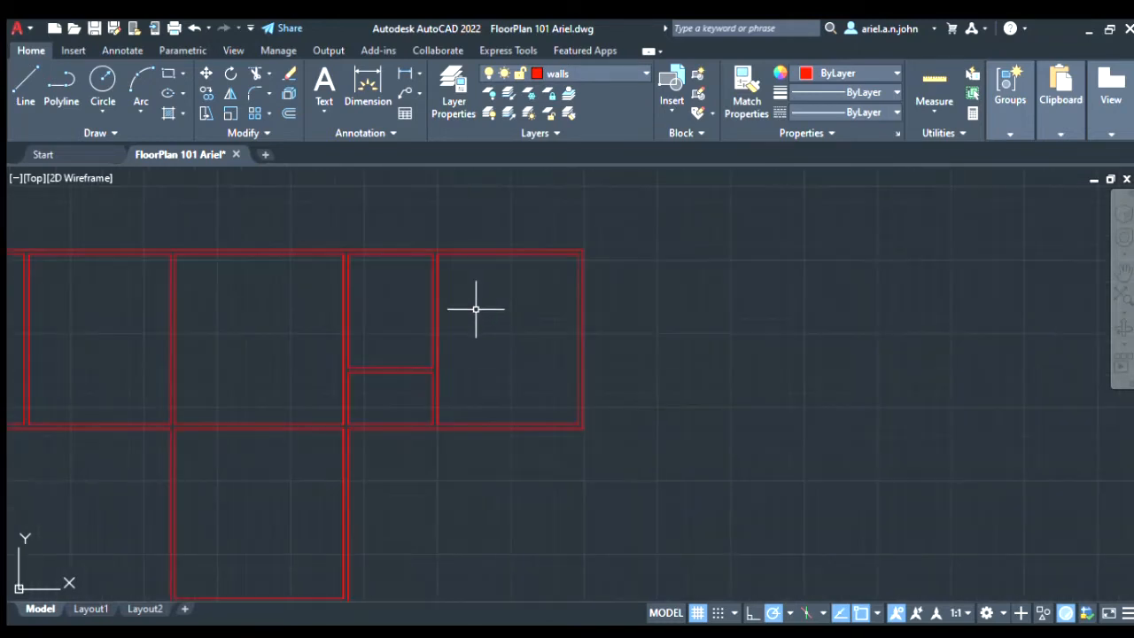
scroll(297, 364, "down", 2)
scroll(310, 359, "down", 2)
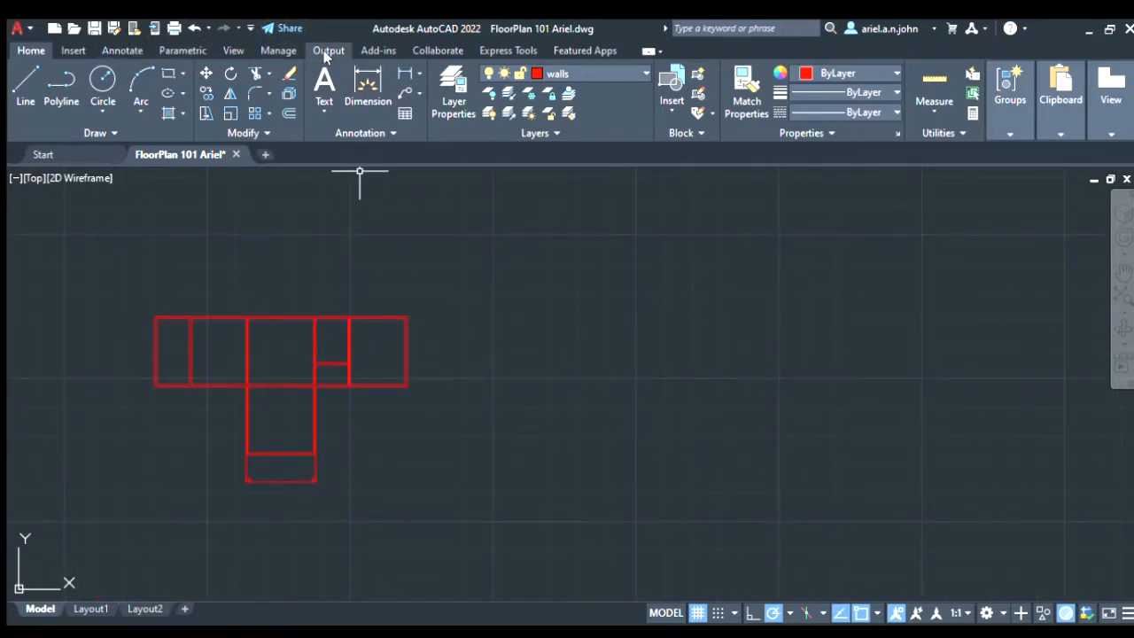
left_click(232, 50)
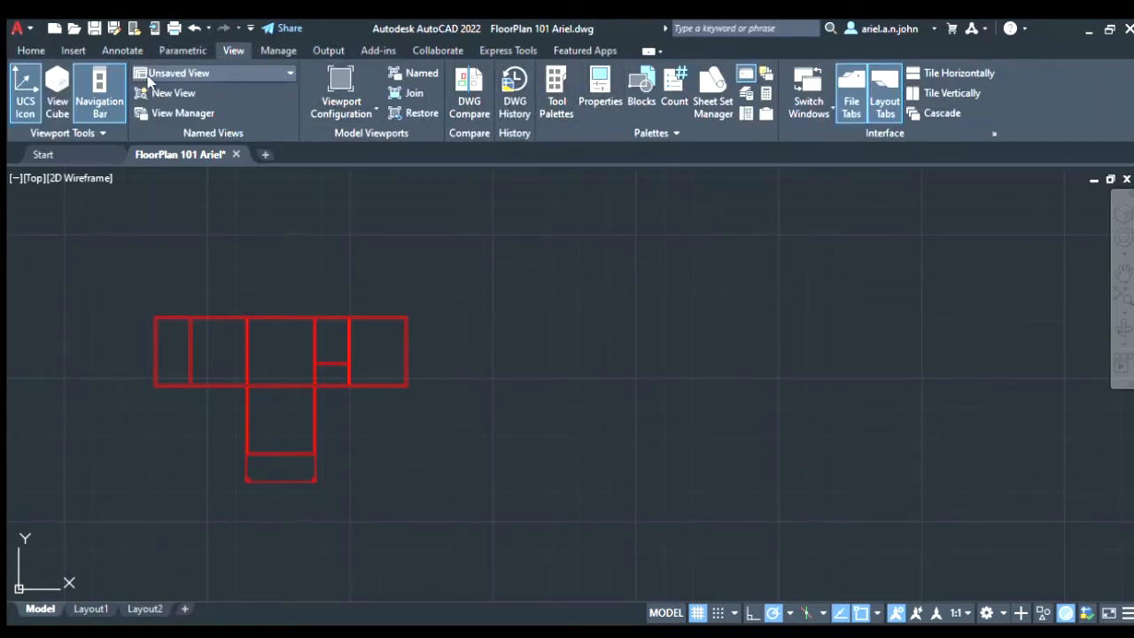
left_click(27, 51)
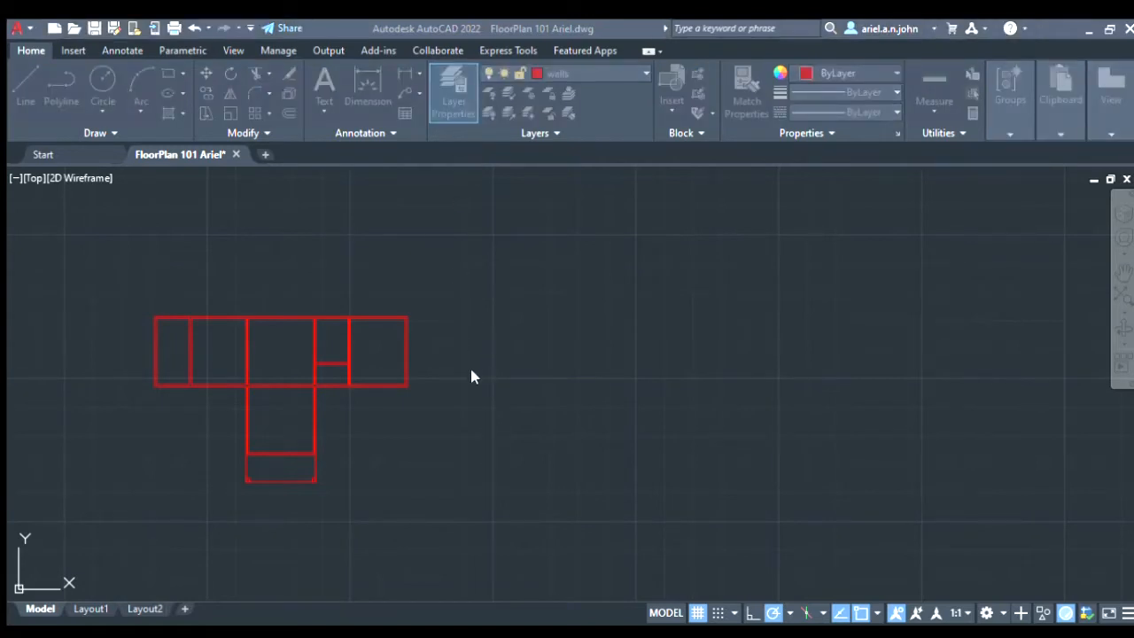
left_click(560, 455)
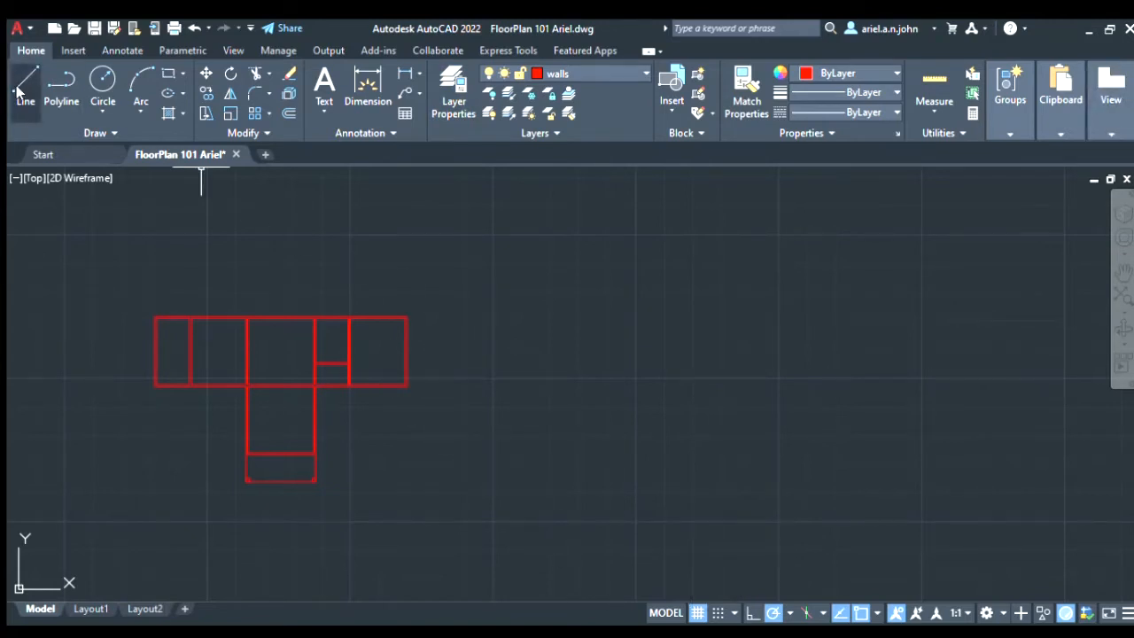
scroll(416, 376, "up", 4)
middle_click_drag(385, 363, 443, 356)
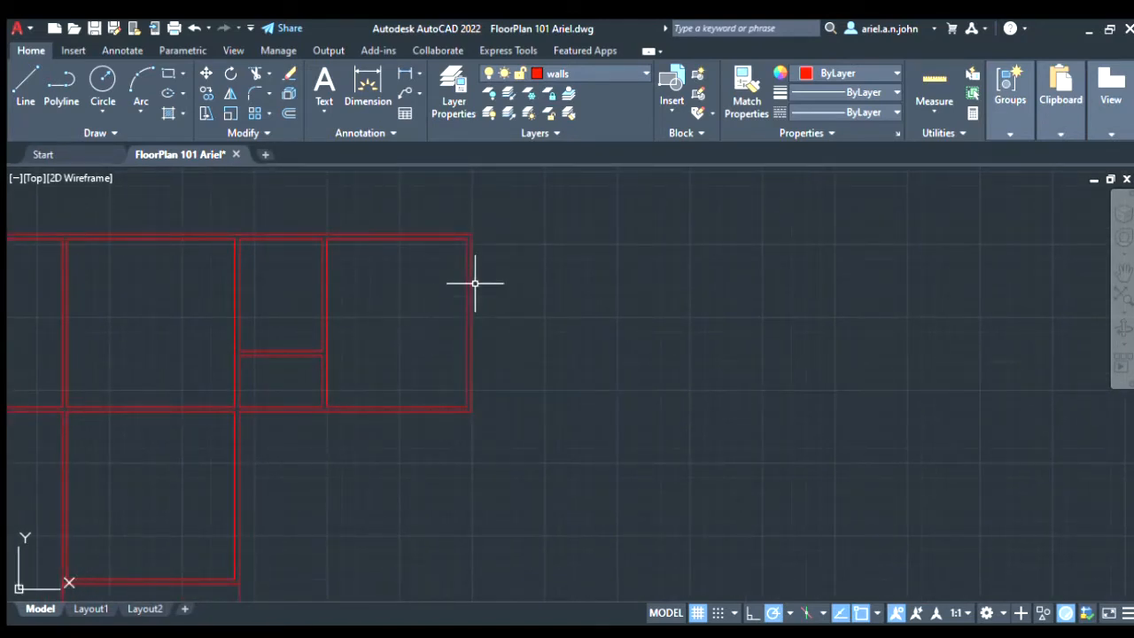
scroll(310, 304, "down", 3)
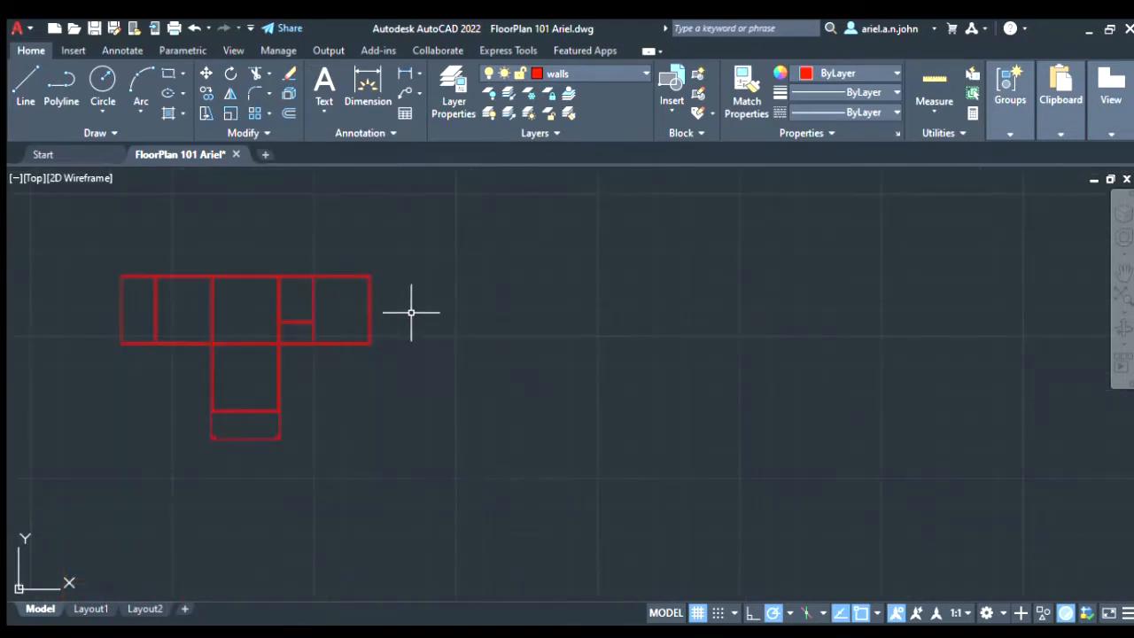
scroll(465, 304, "up", 2)
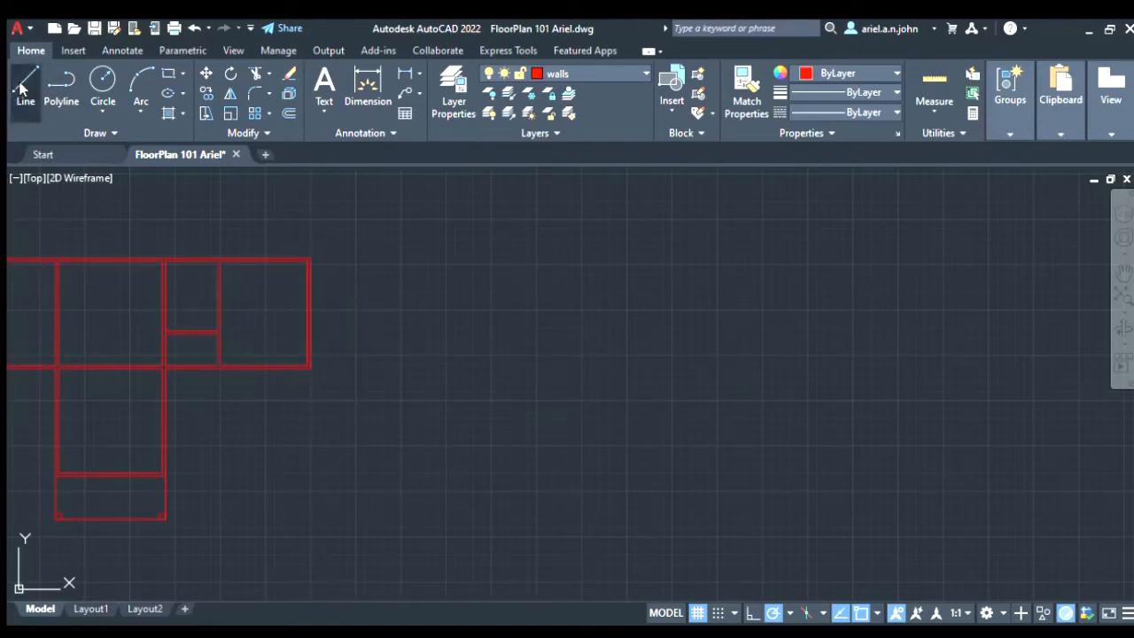
Step: Draw a closed, narrow horizontal rectangle on the window layer in the empty space beside the floor plan as a window outline
scroll(503, 288, "up", 4)
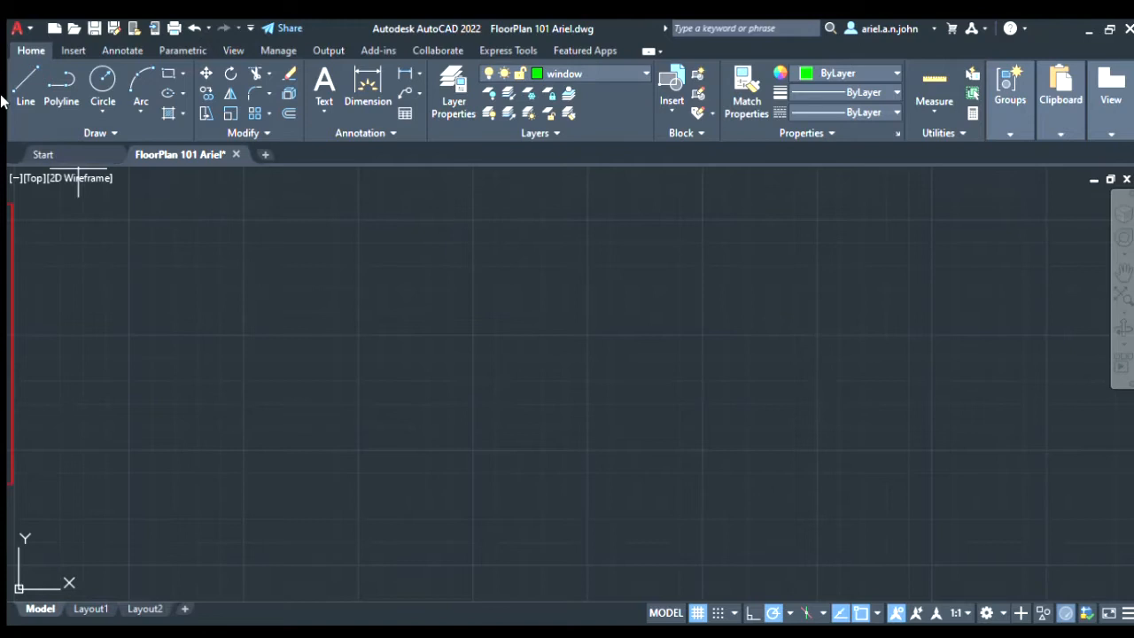
left_click(61, 84)
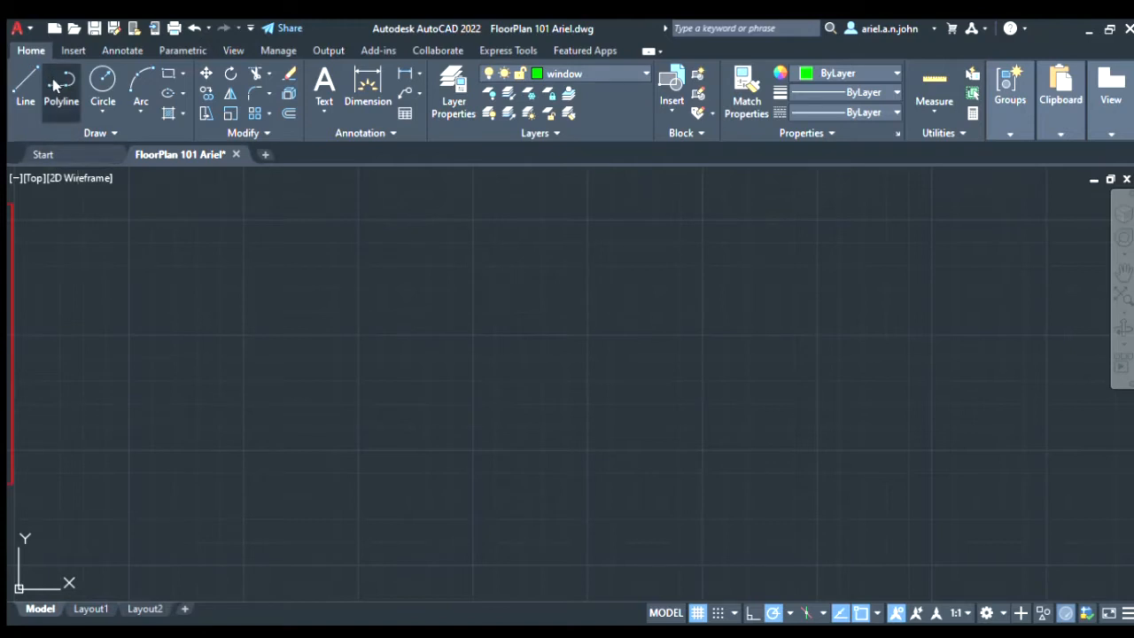
left_click(295, 316)
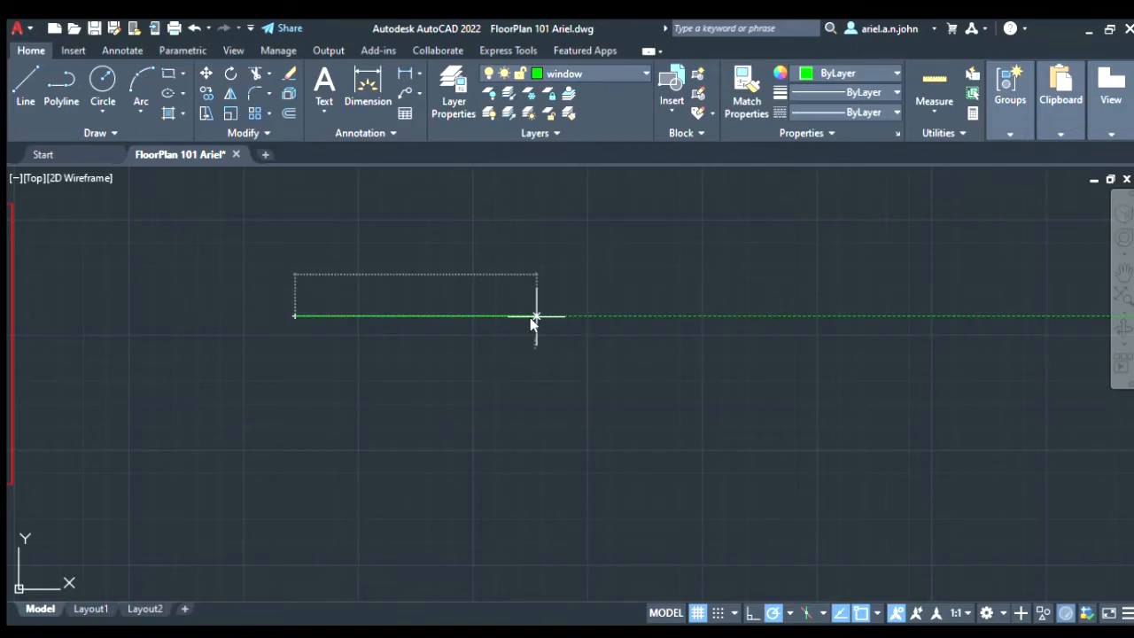
key("Return")
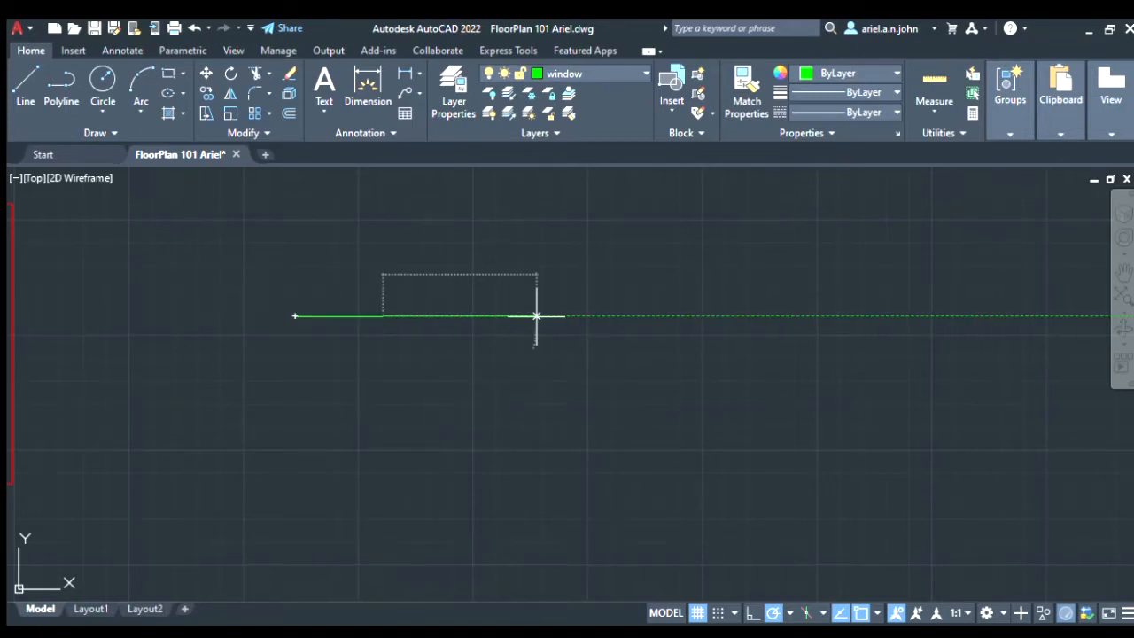
scroll(367, 324, "up", 5)
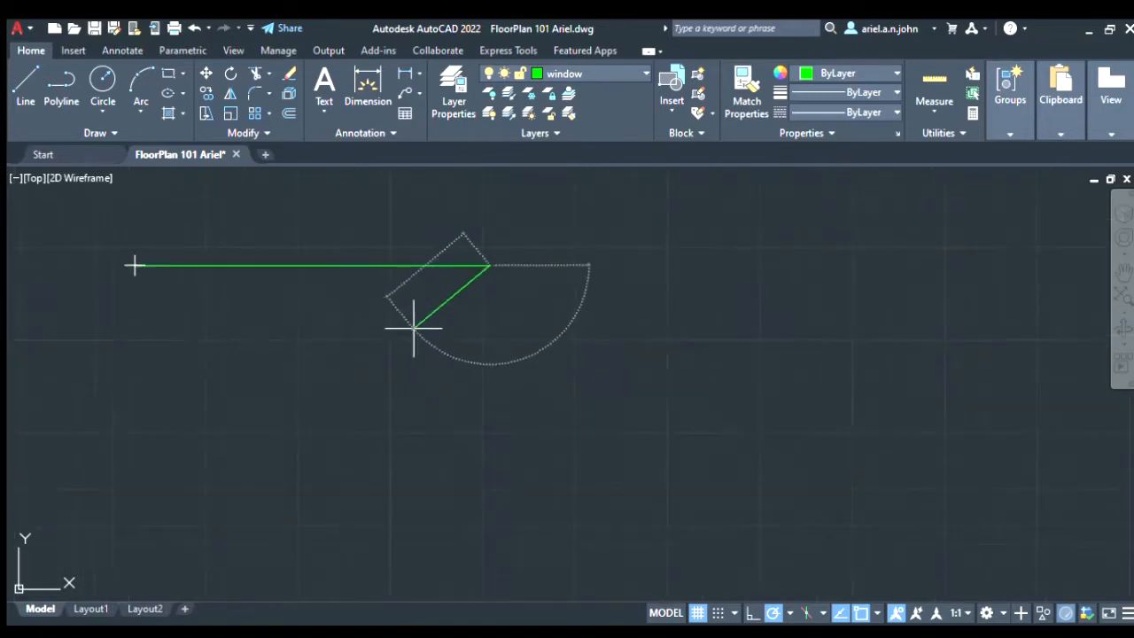
scroll(425, 324, "down", 2)
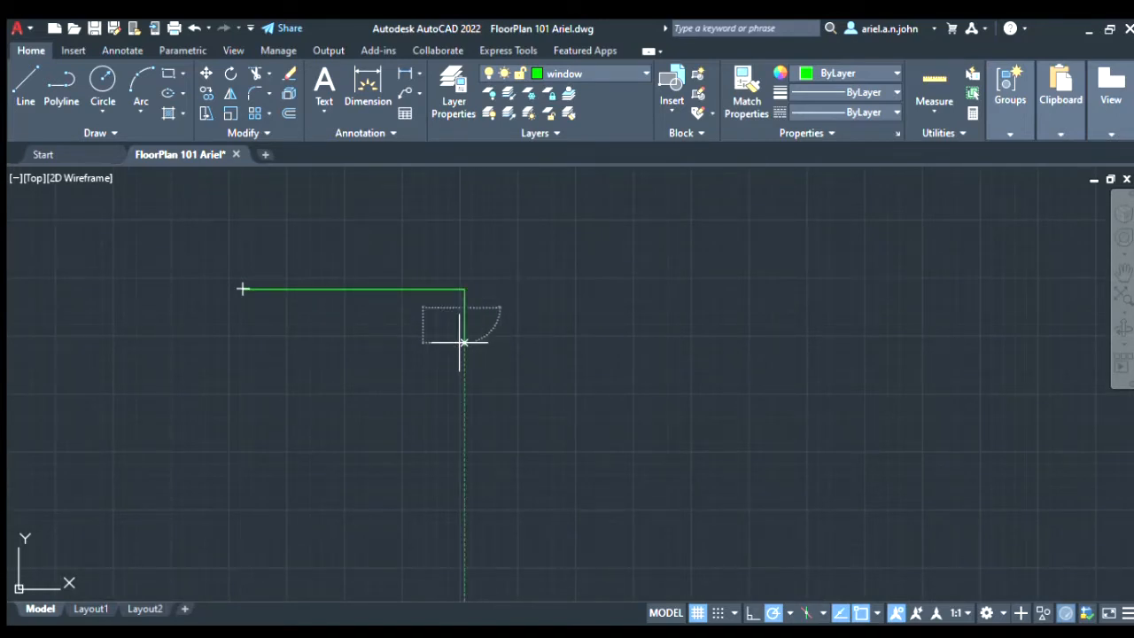
left_click(465, 308)
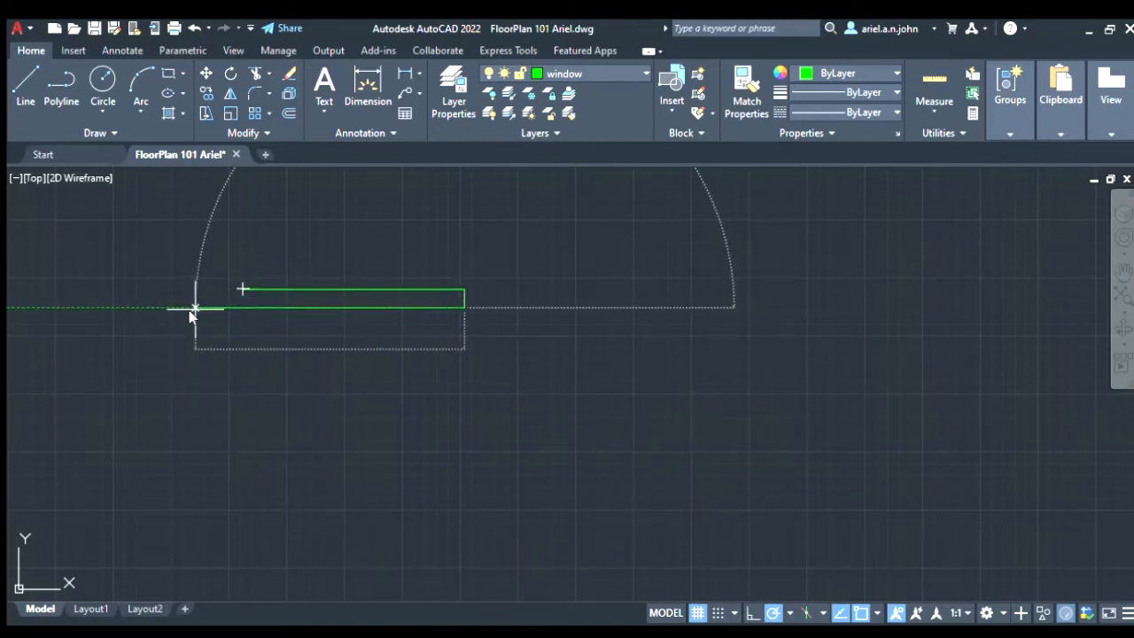
key("Return")
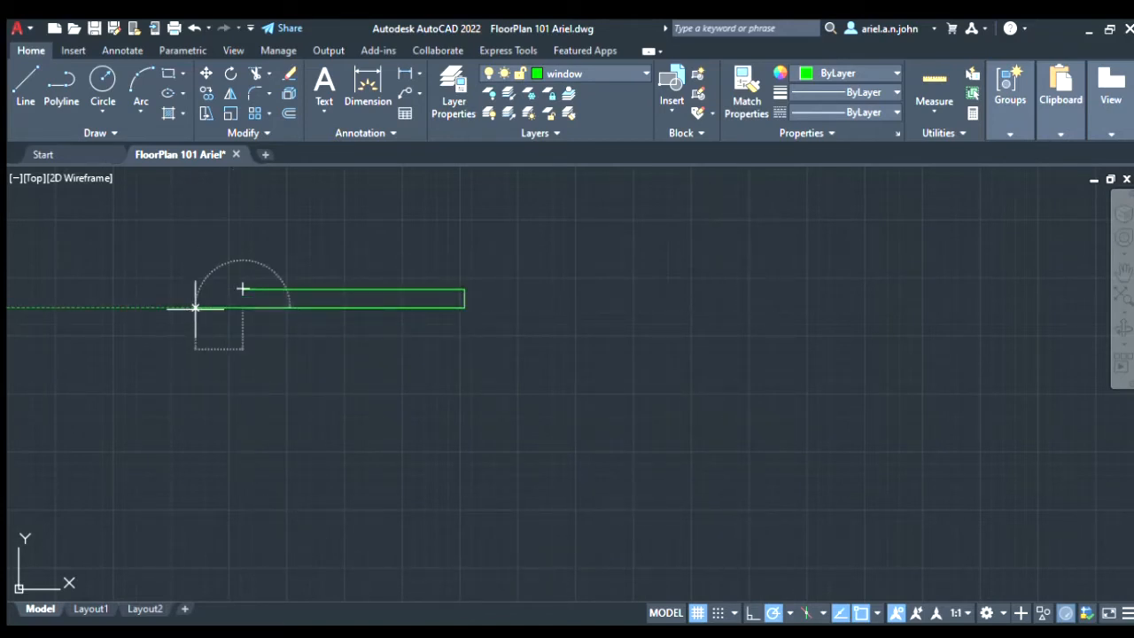
scroll(235, 295, "up", 3)
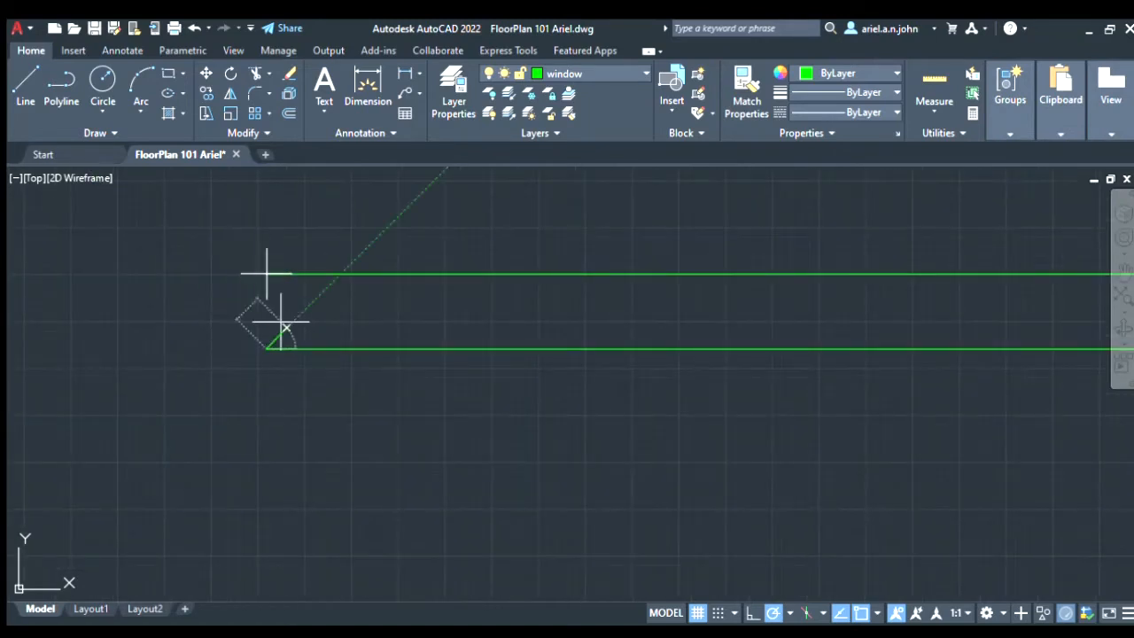
scroll(282, 330, "down", 2)
scroll(269, 336, "up", 2)
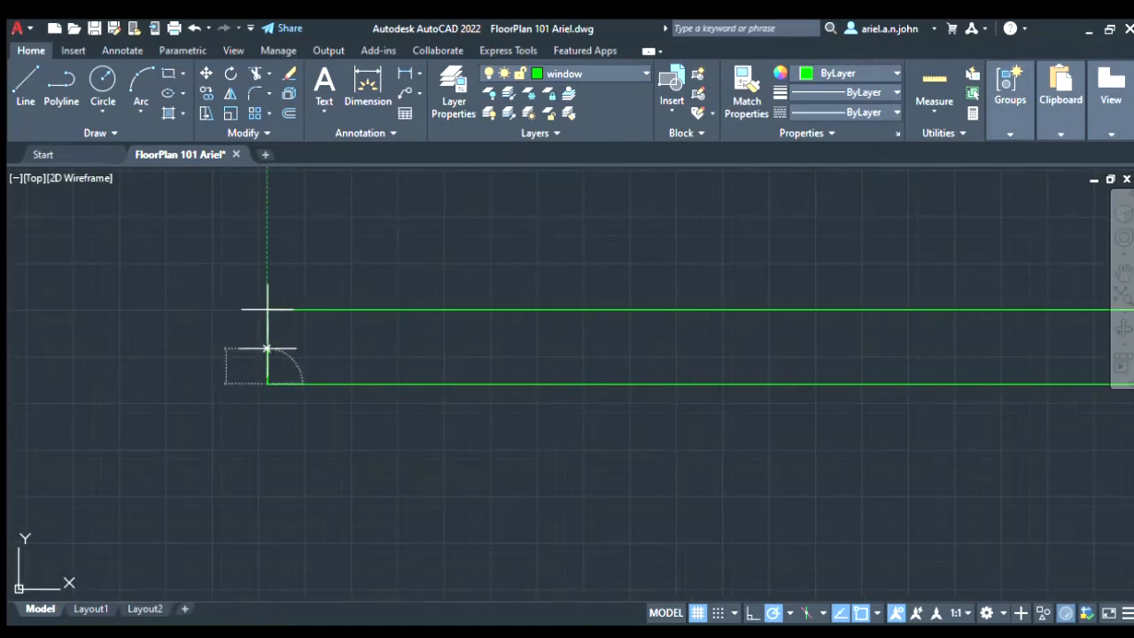
key("Escape")
Step: Draw a horizontal centre line through the window rectangle, joining the midpoints of its two short sides
scroll(597, 372, "down", 7)
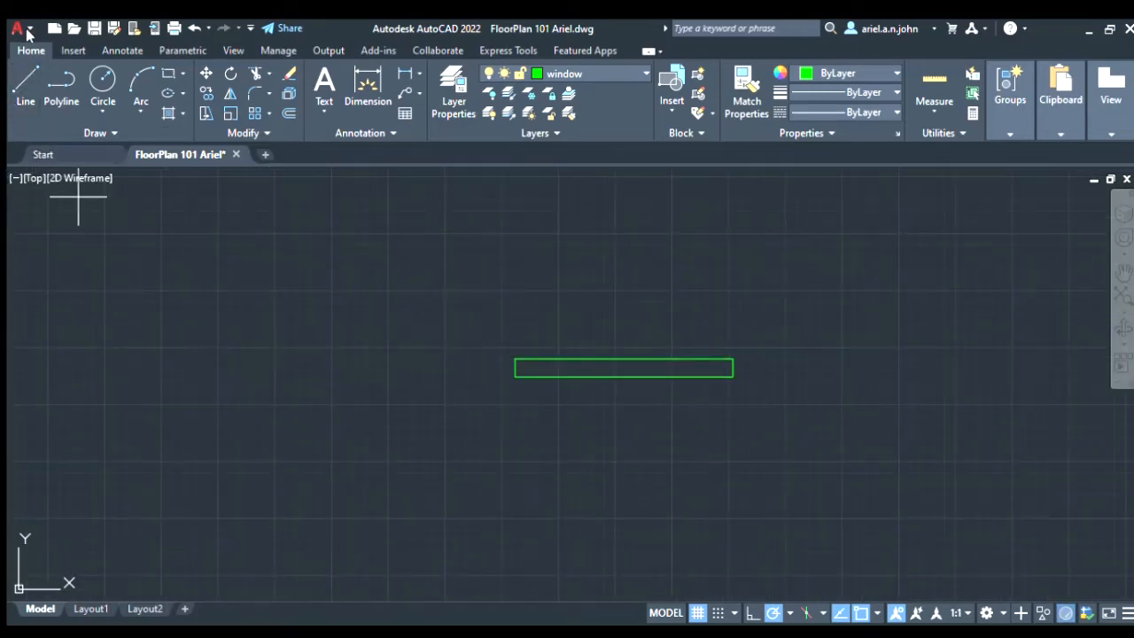
scroll(533, 354, "up", 4)
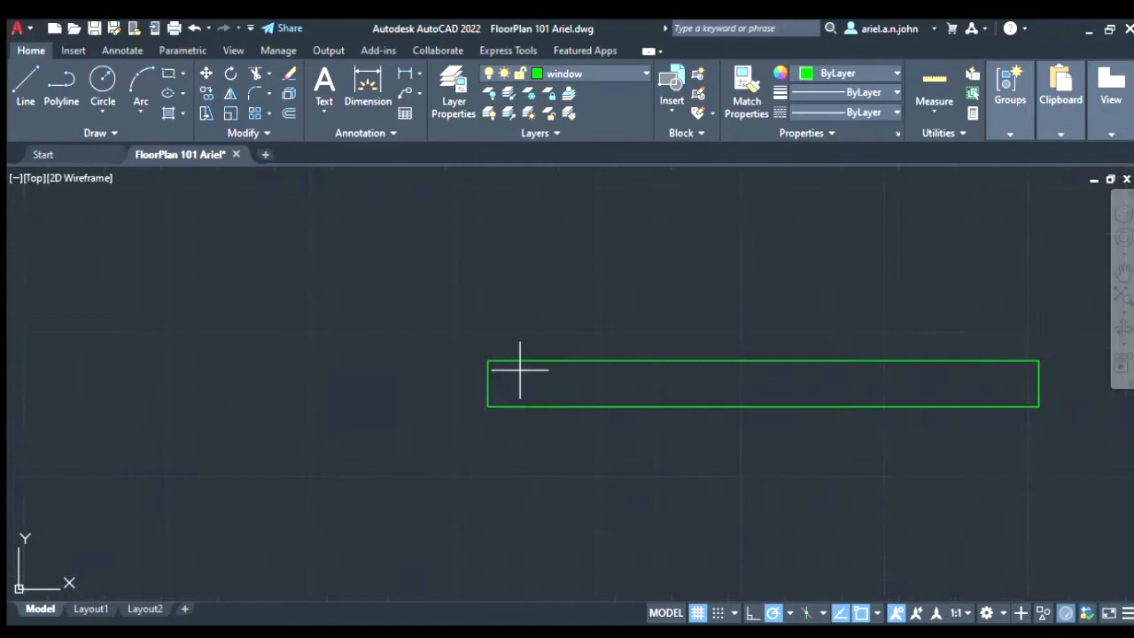
scroll(501, 384, "up", 2)
left_click(474, 385)
scroll(452, 403, "down", 8)
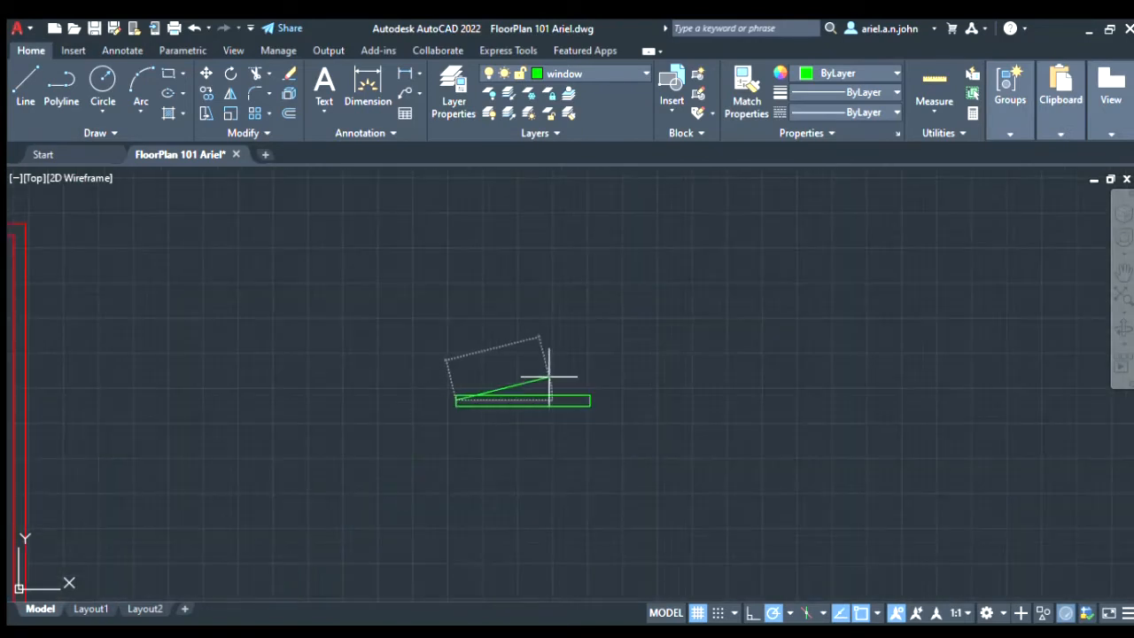
scroll(589, 398, "up", 8)
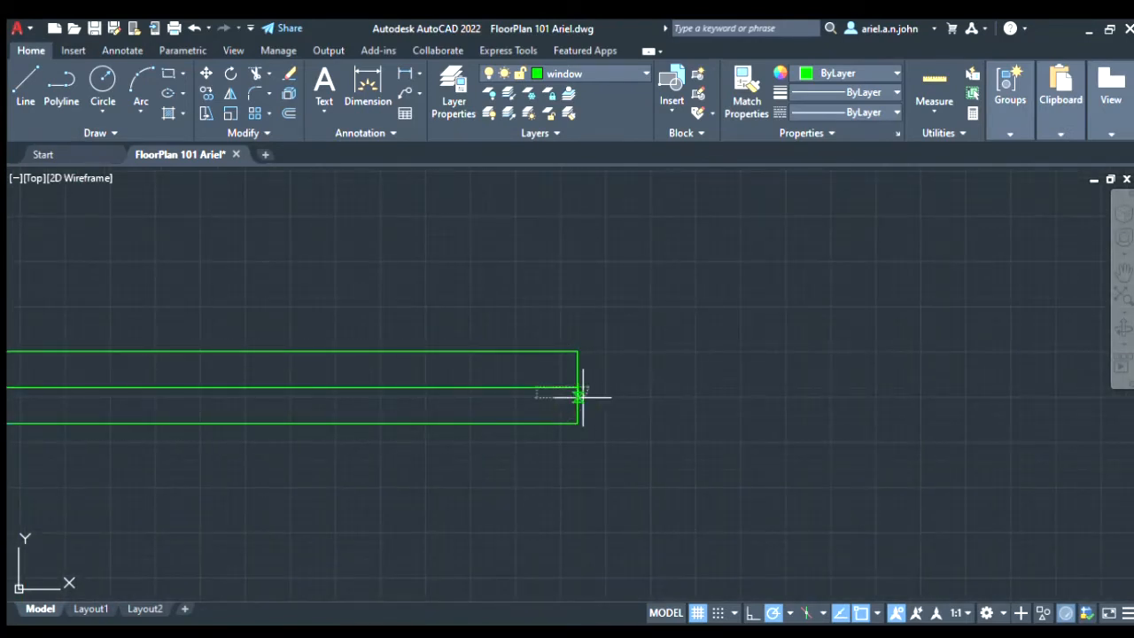
left_click(581, 396)
key("Escape")
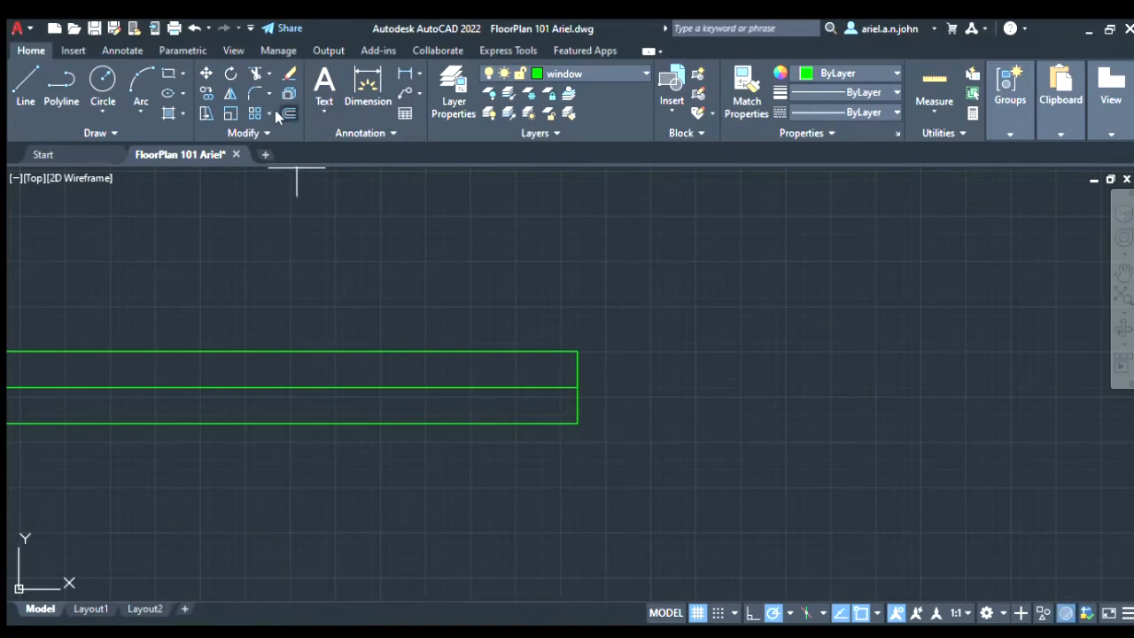
scroll(439, 439, "up", 6)
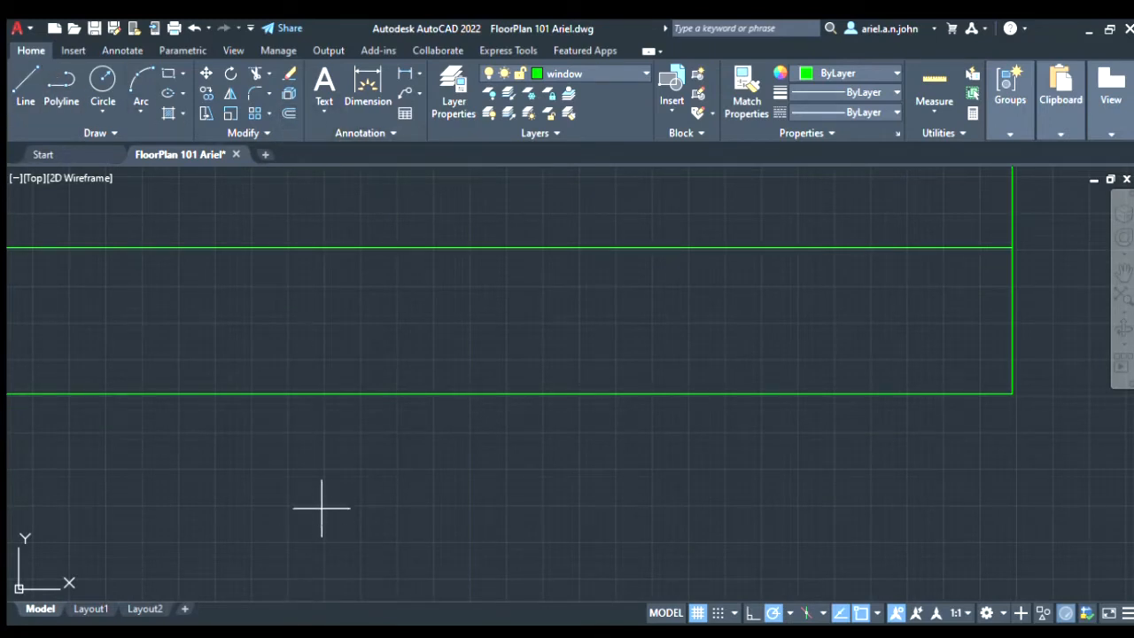
Step: Offset the window's horizontal centre line equally to both sides and delete the original centre line
key("Return")
scroll(536, 344, "down", 2)
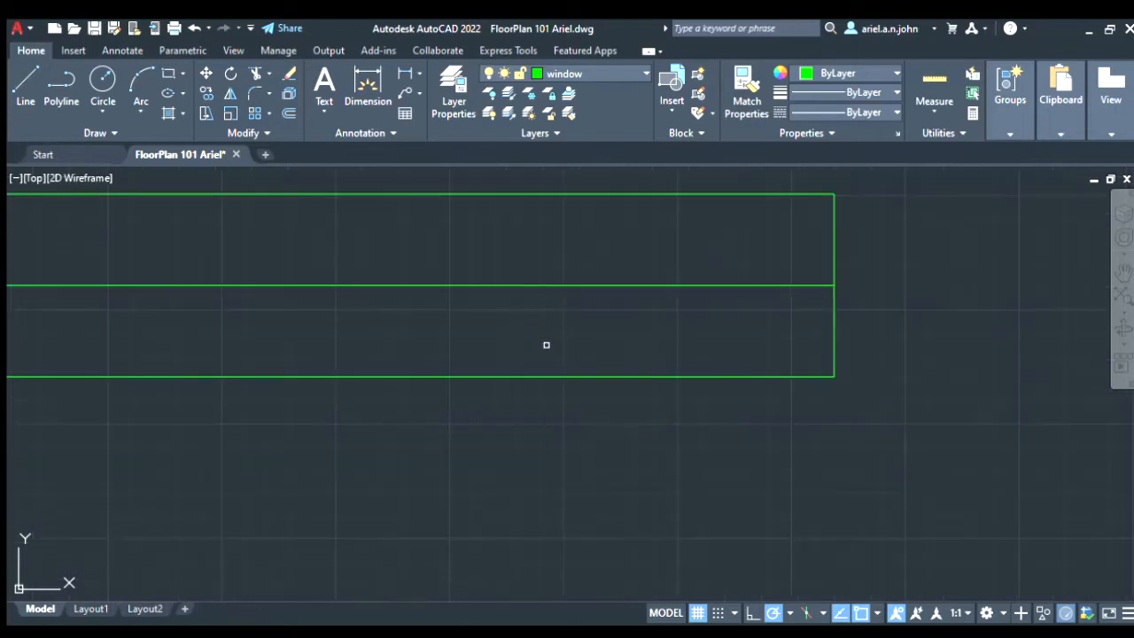
left_click(556, 284)
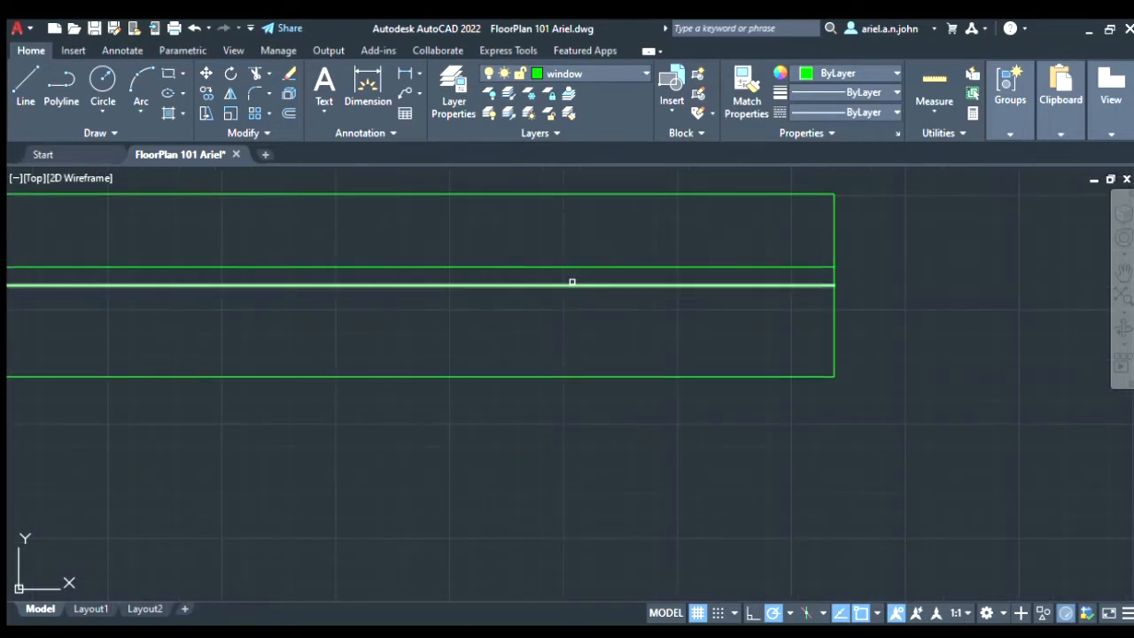
left_click(581, 330)
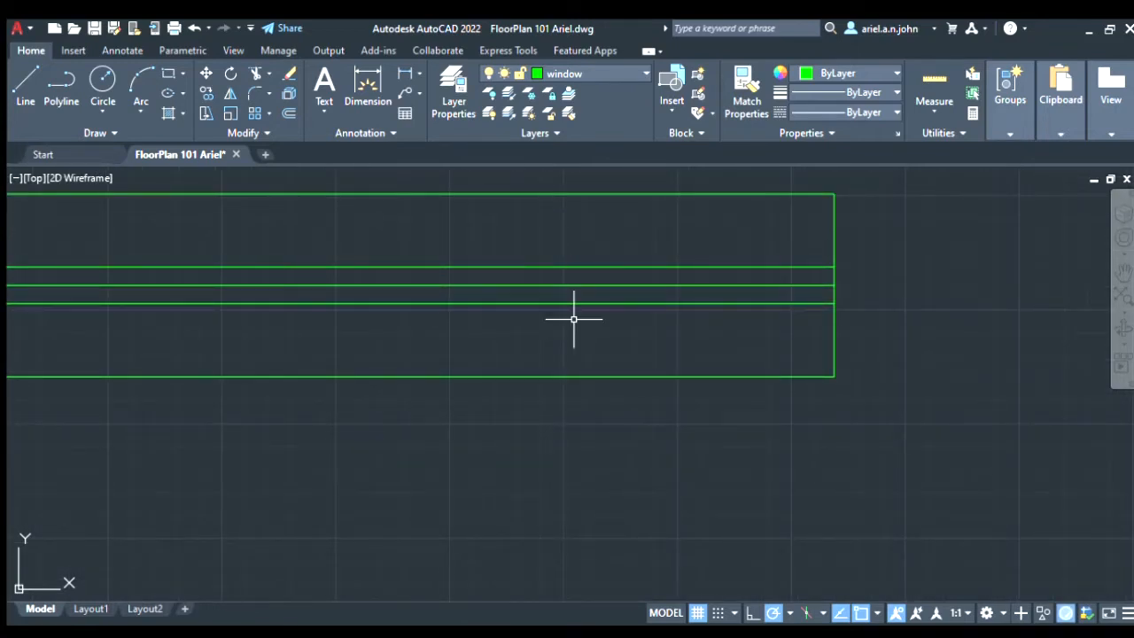
left_click(562, 284)
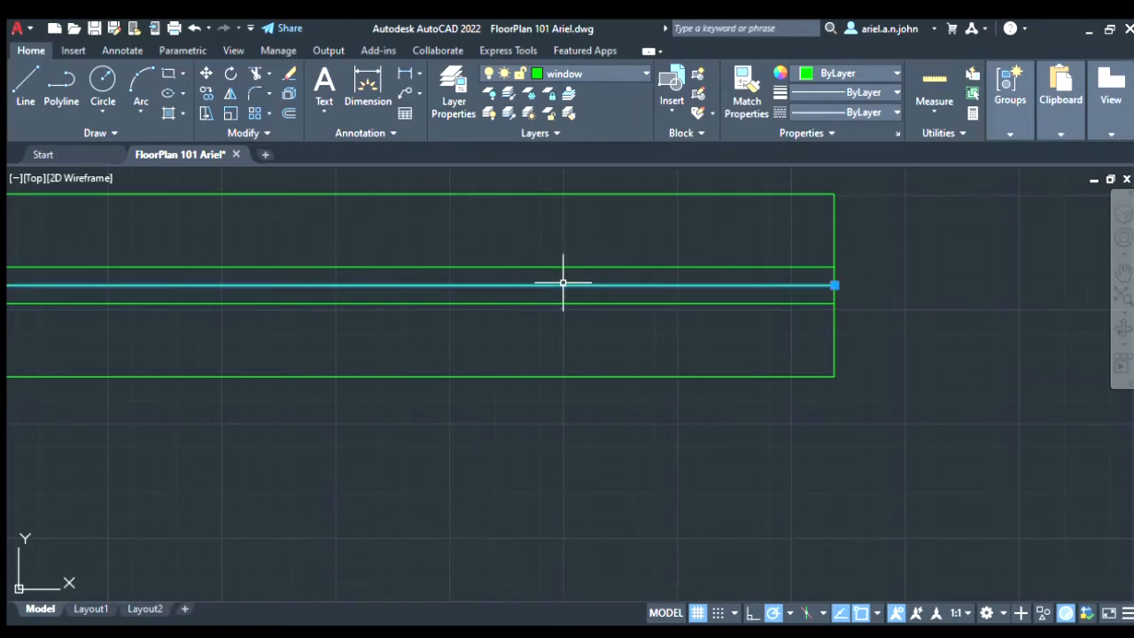
key("Escape")
scroll(720, 407, "down", 5)
scroll(720, 407, "down", 5)
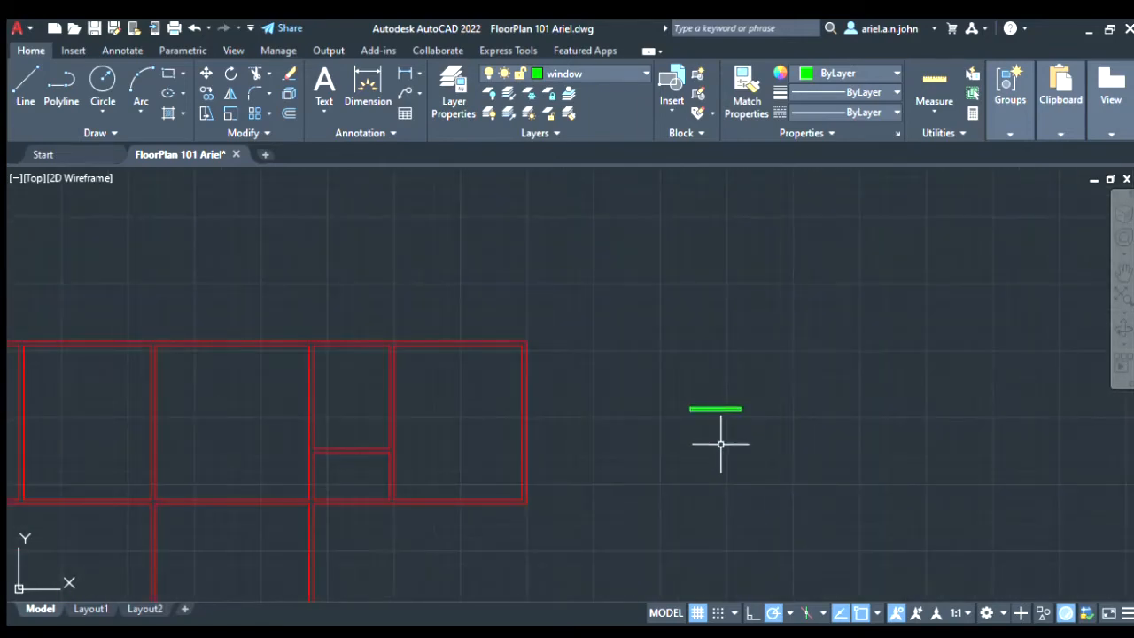
scroll(719, 439, "up", 5)
scroll(539, 392, "down", 5)
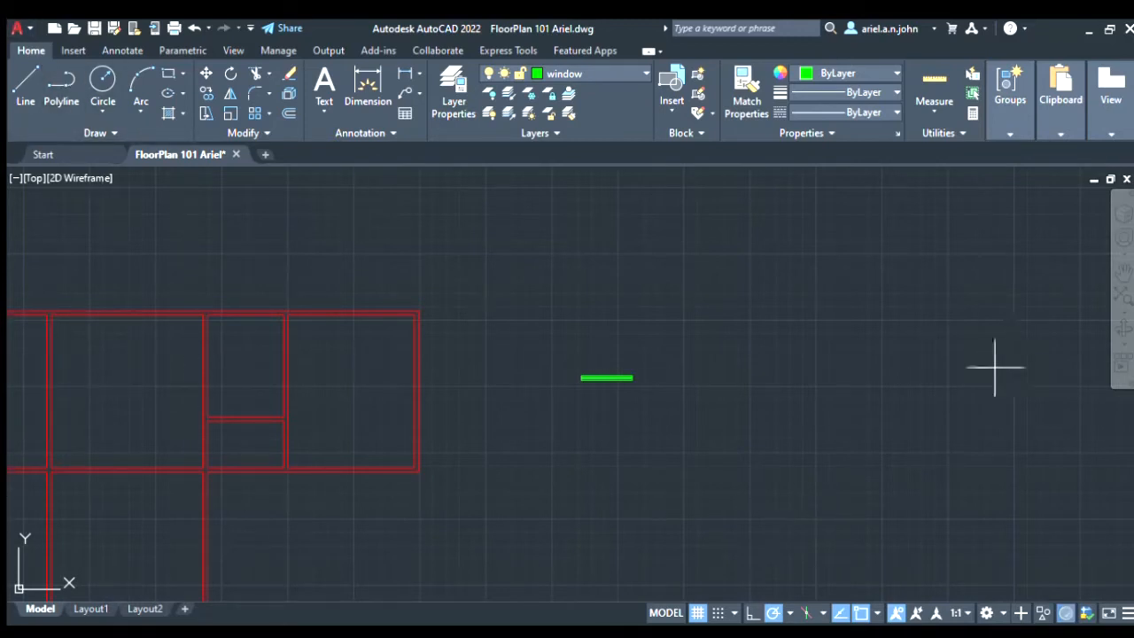
Step: Draw a second closed horizontal rectangle, half as long as the first window and equally thick, in the empty space to its right
scroll(877, 381, "up", 3)
scroll(625, 411, "down", 2)
scroll(419, 384, "up", 1)
scroll(376, 362, "up", 2)
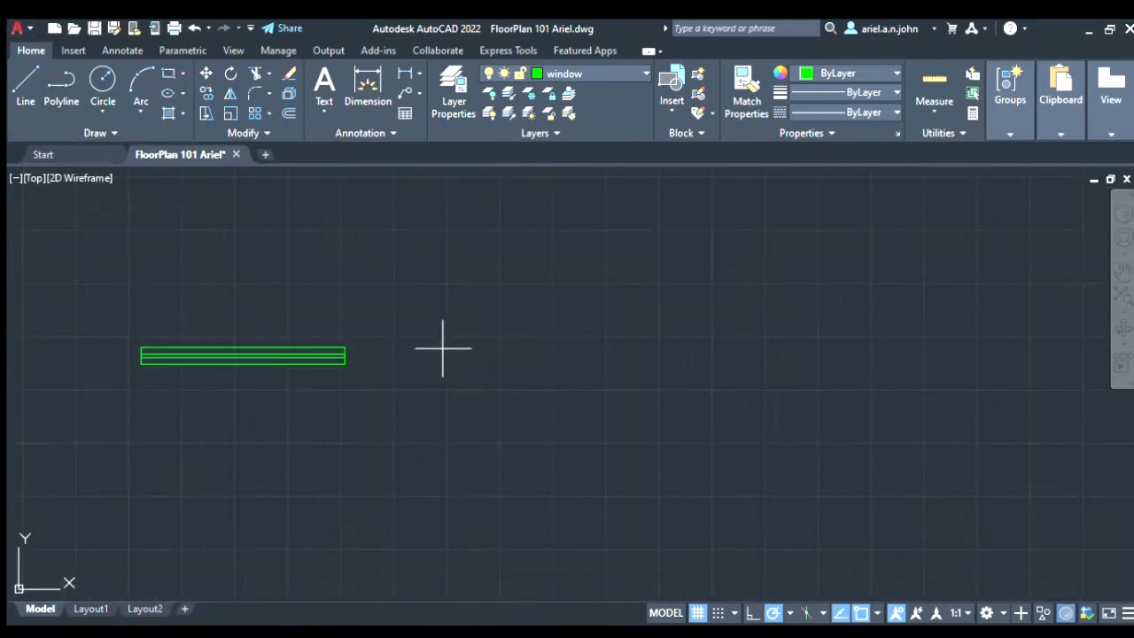
left_click(452, 347)
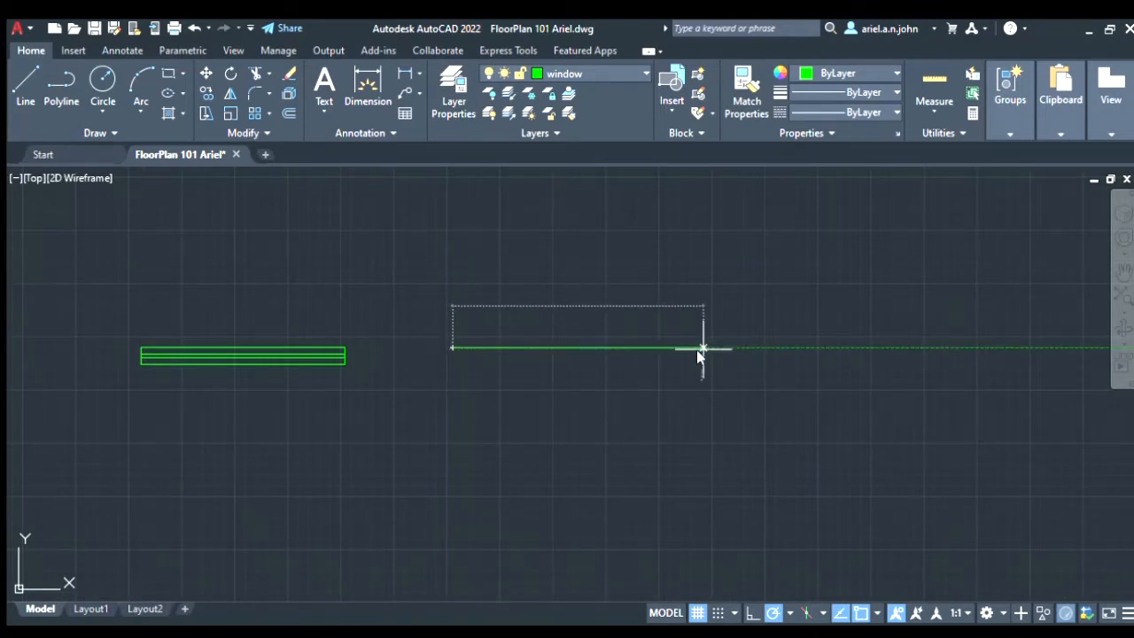
key("Return")
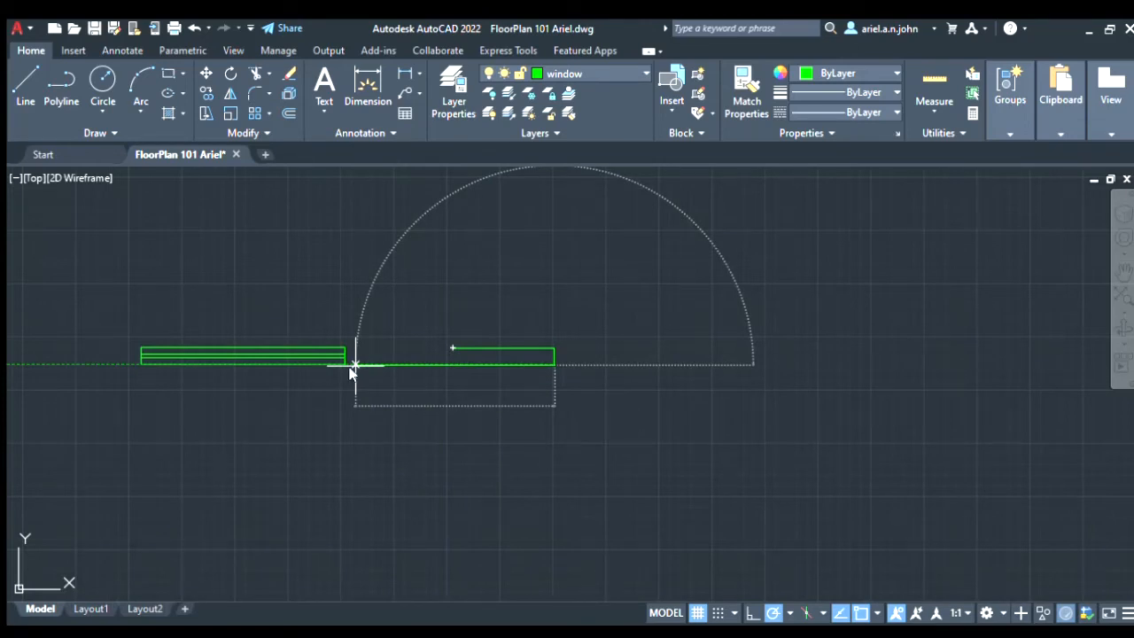
key("Return")
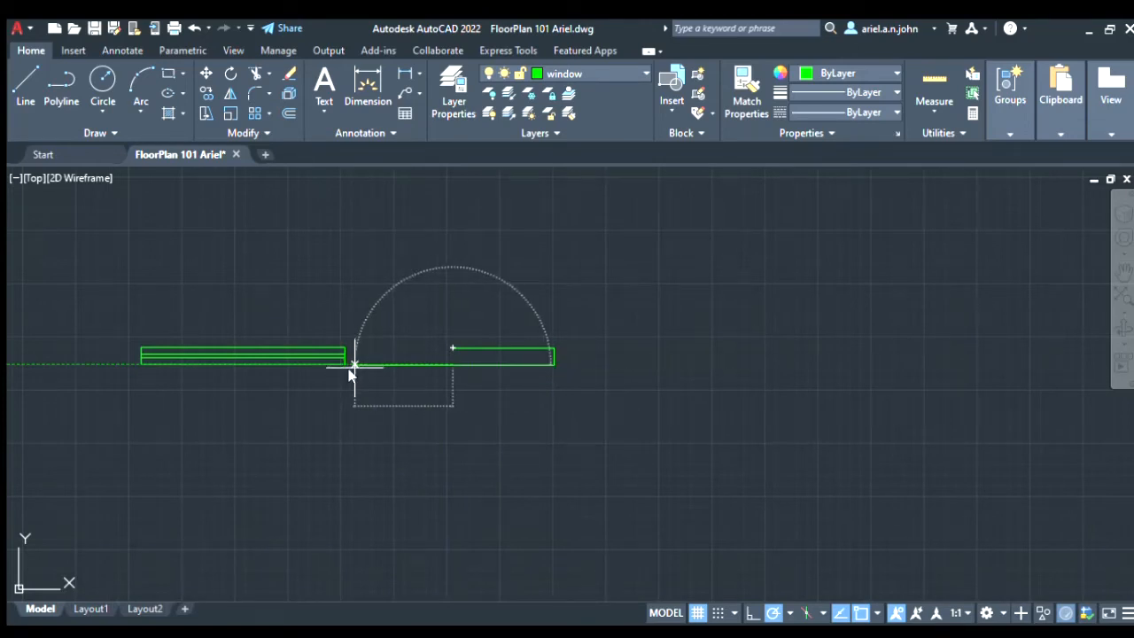
type("c")
key("Return")
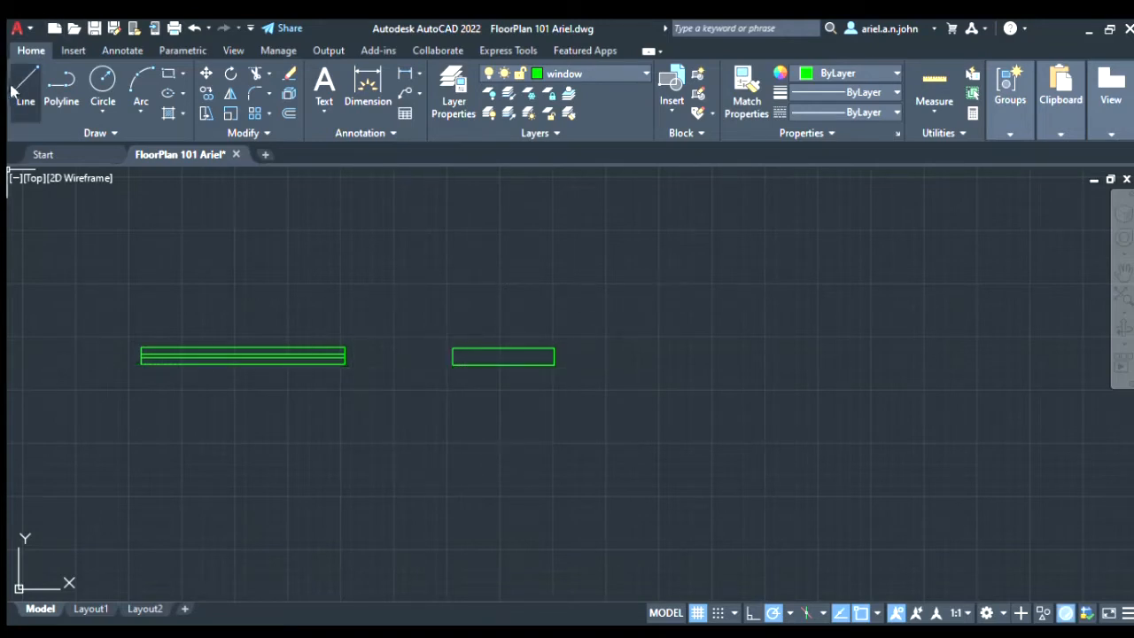
Step: Draw a horizontal centre line through the second rectangle, joining the midpoints of its short sides
scroll(470, 387, "up", 6)
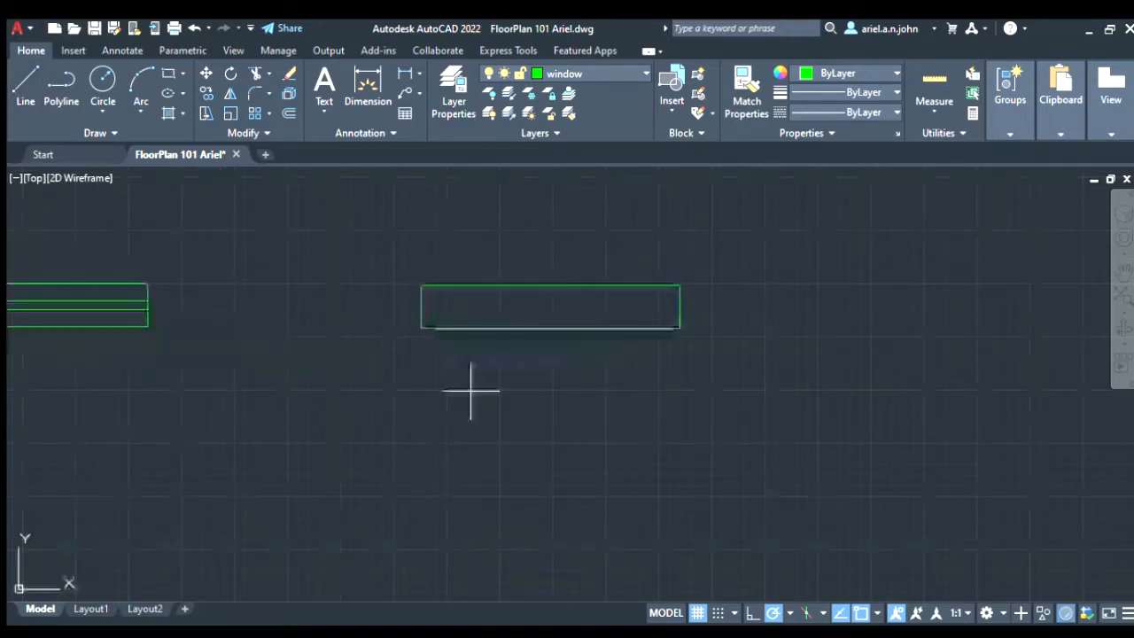
left_click(390, 259)
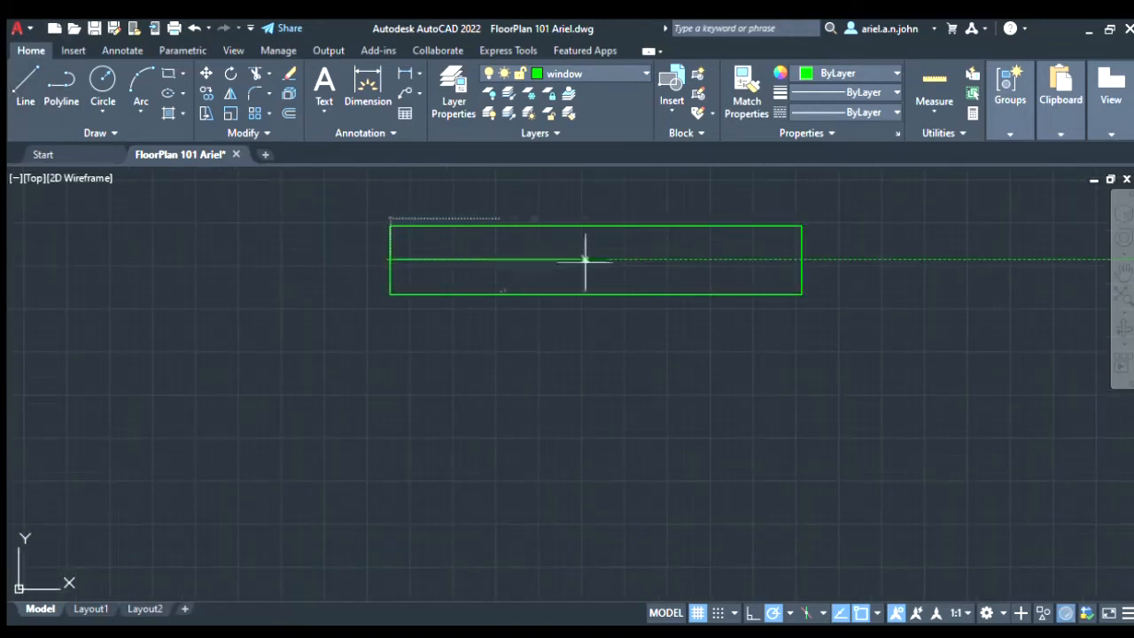
left_click(801, 259)
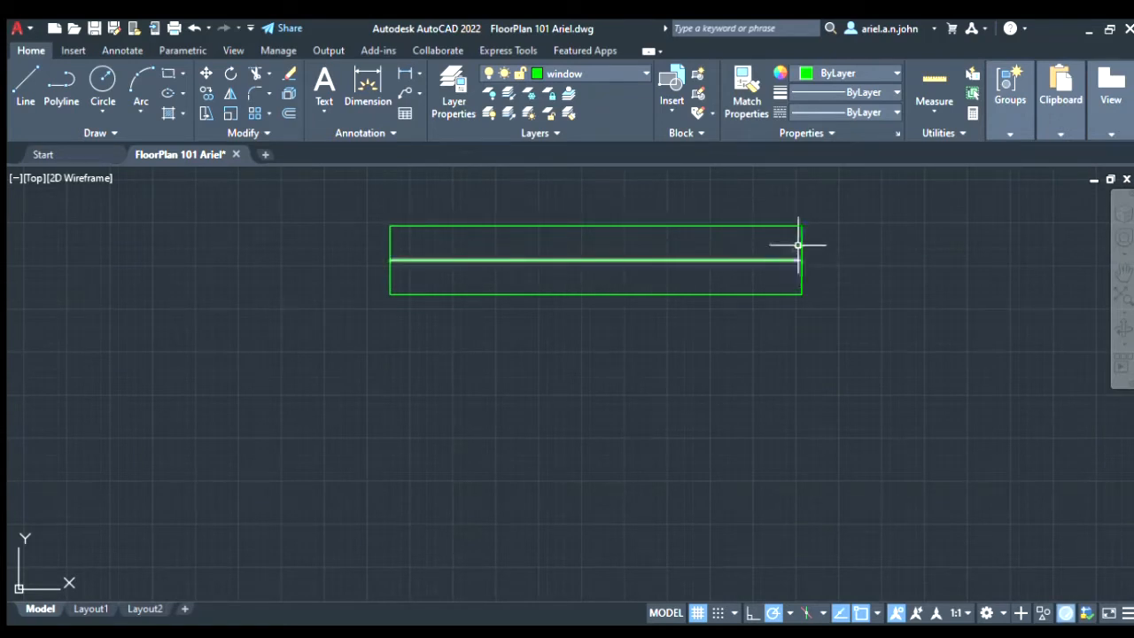
key("Return")
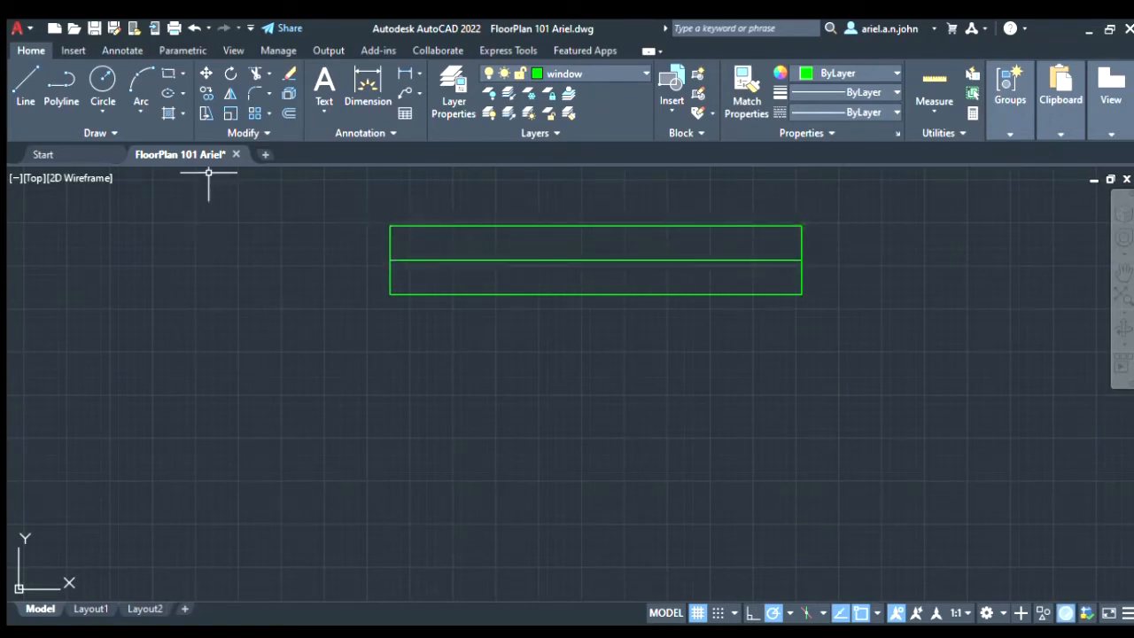
Step: Offset the second window's centre line equally above and below, and delete the original centre line
left_click(290, 113)
left_click(479, 259)
left_click(482, 238)
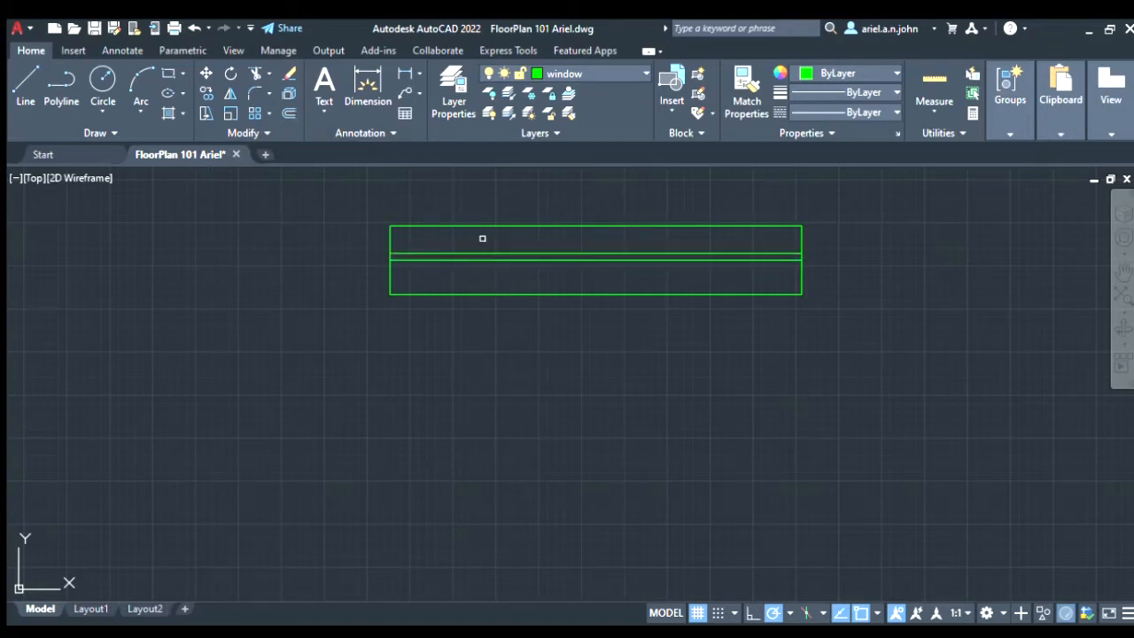
left_click(481, 258)
left_click(470, 282)
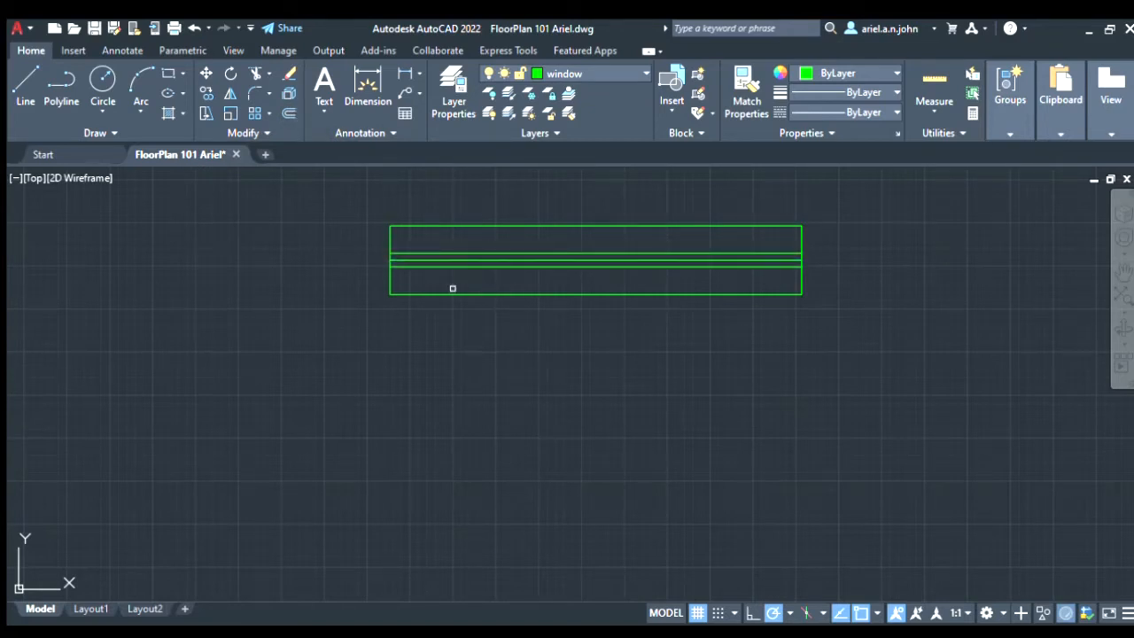
scroll(696, 260, "up", 2)
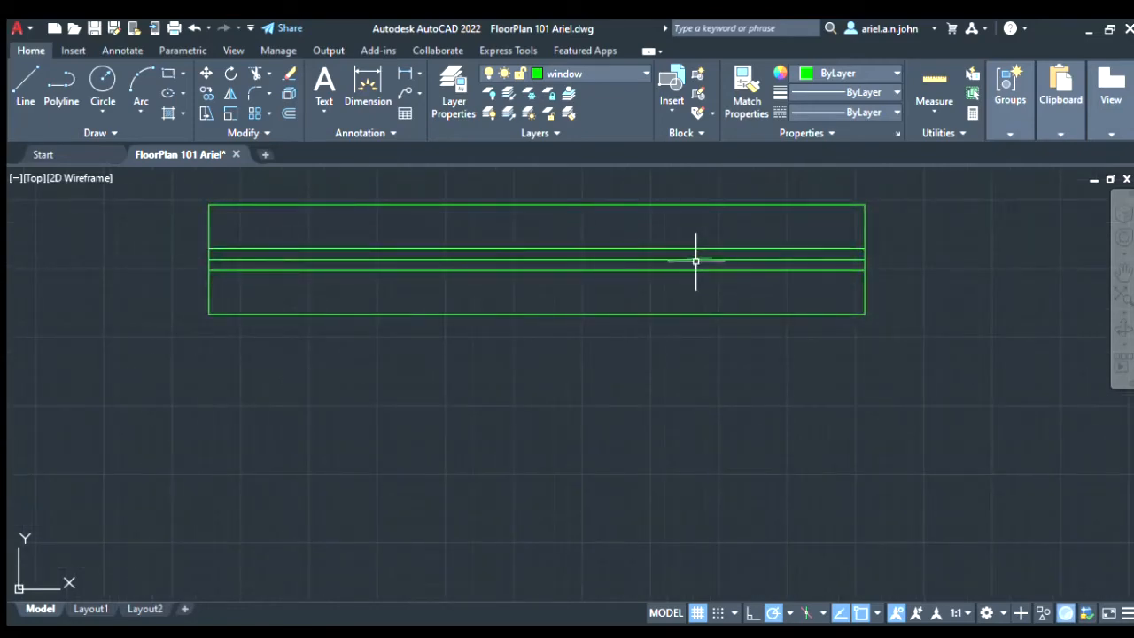
left_click(696, 260)
key("Delete")
scroll(836, 259, "down", 5)
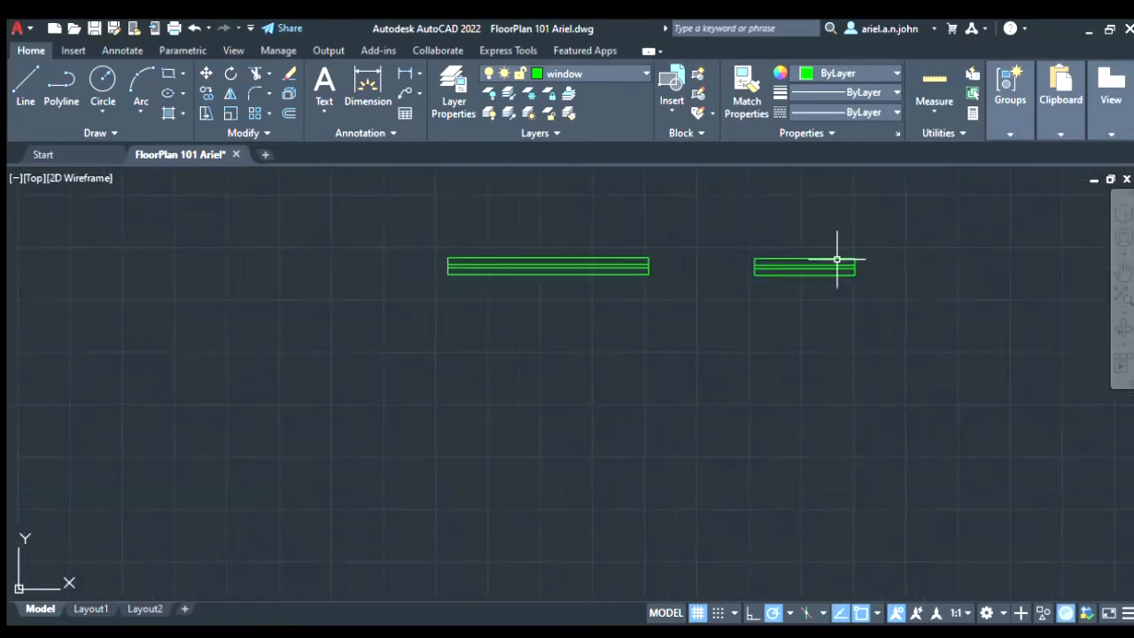
Step: Draw a third closed rectangle, half as long as the second window and equally thick, to the right of it
scroll(836, 260, "down", 6)
scroll(803, 279, "up", 2)
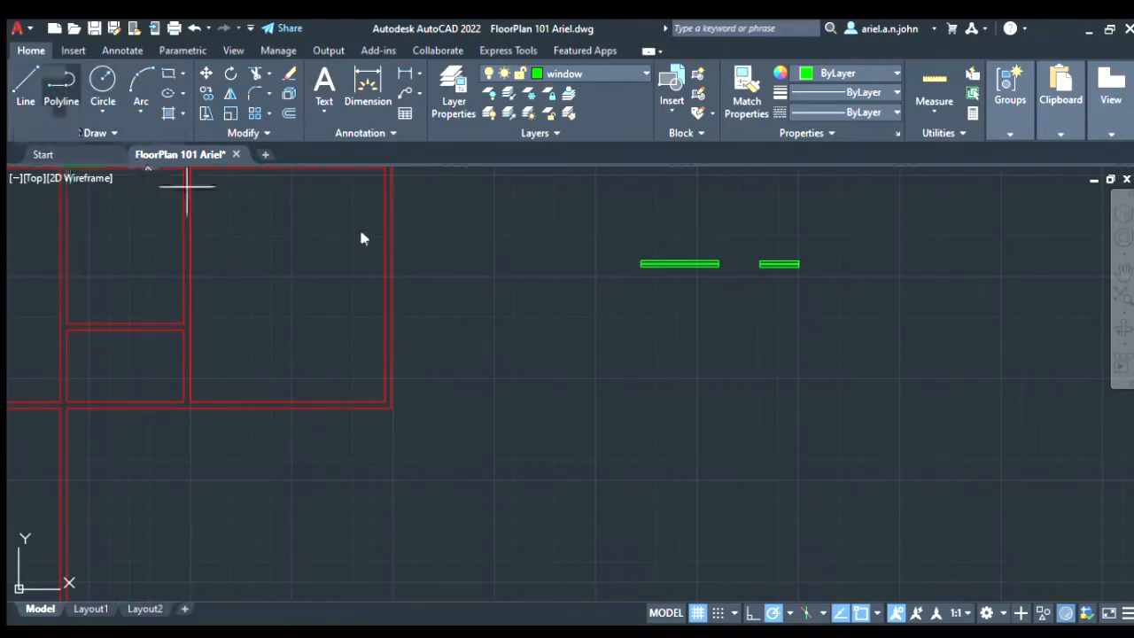
scroll(362, 236, "down", 2)
scroll(712, 263, "up", 4)
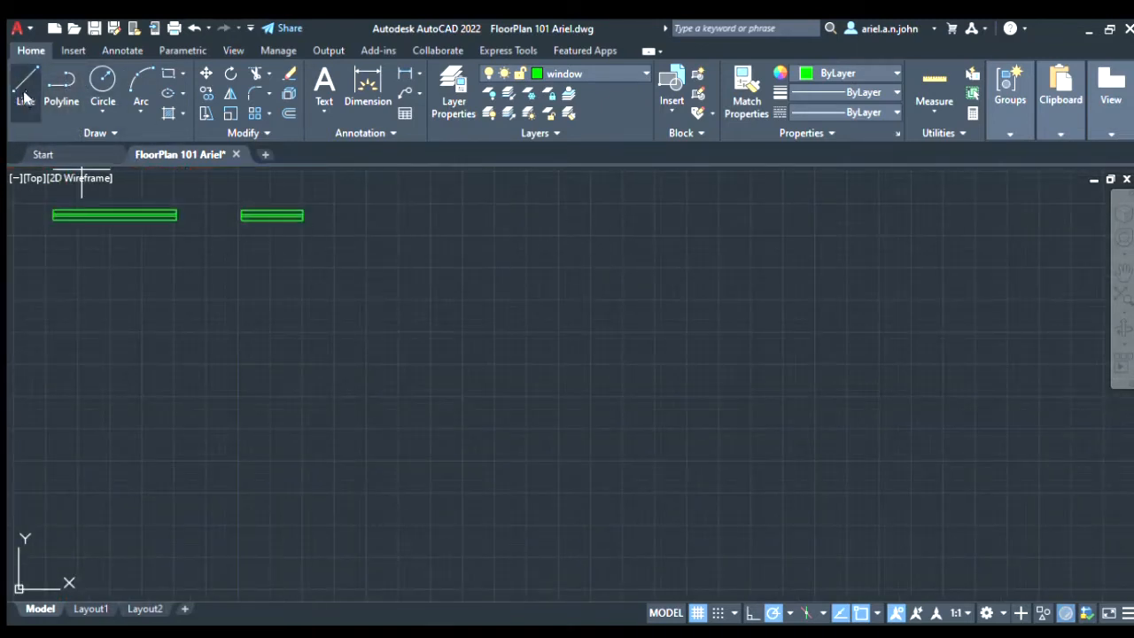
left_click(361, 207)
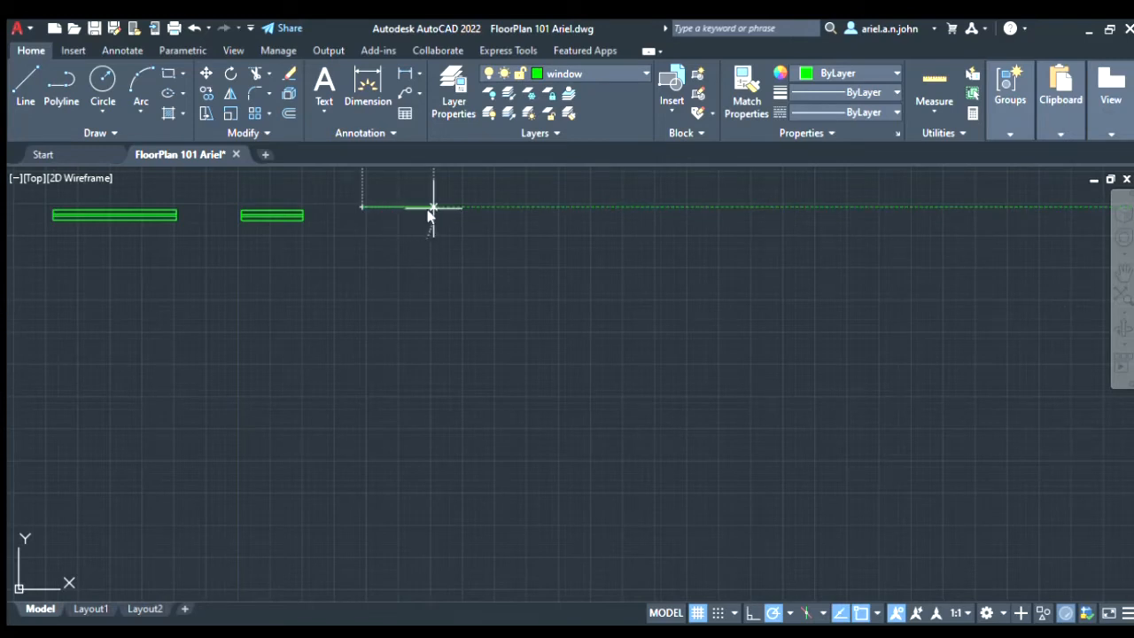
left_click(393, 207)
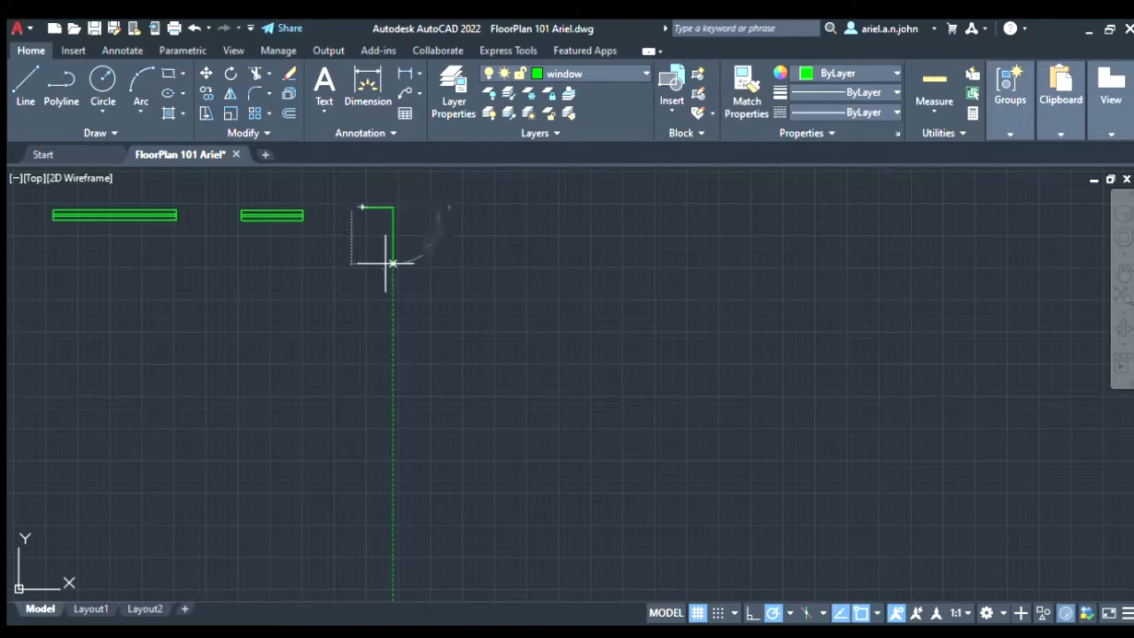
key("Return")
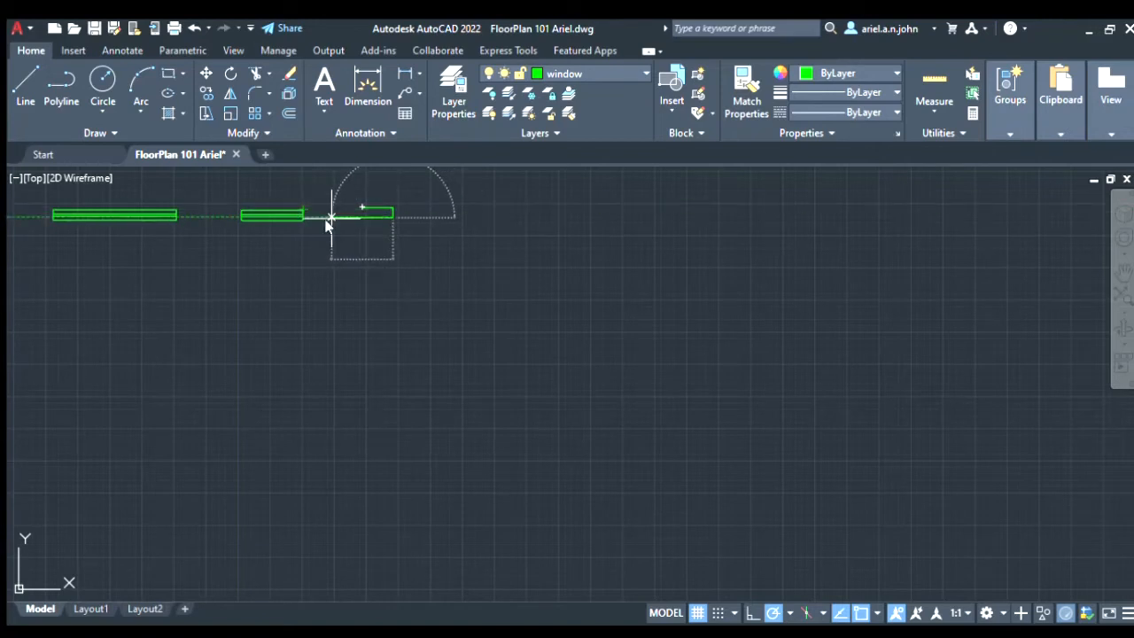
key("Return")
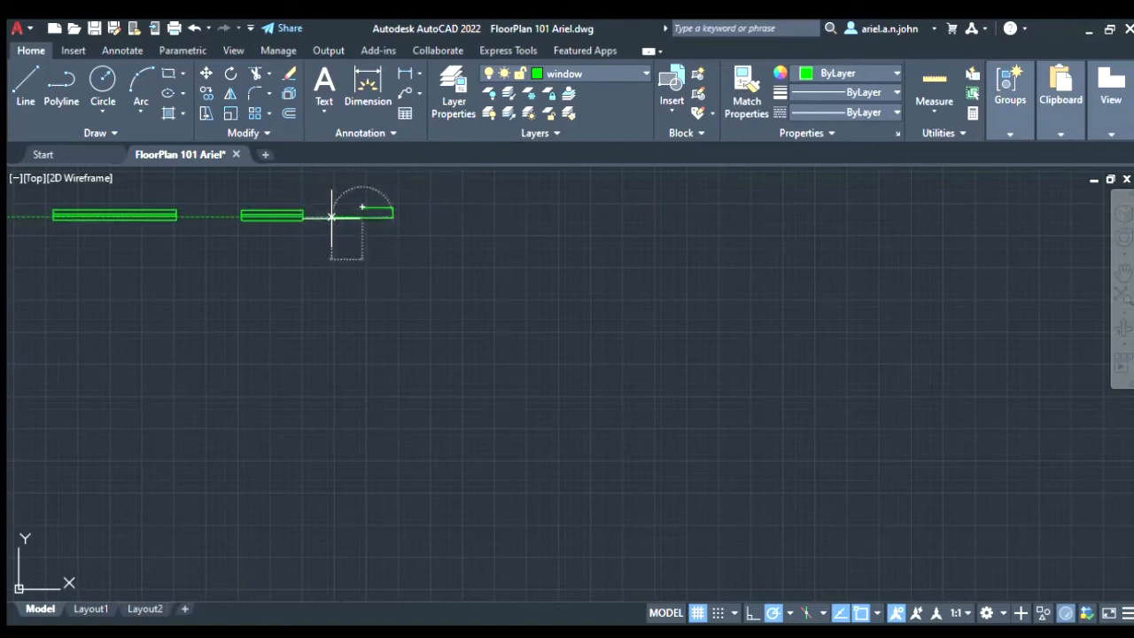
key("Escape")
Step: Copy the second window's two inner lines into the third rectangle, aligned by the upper-left corners, and trim the ends projecting past its right side
scroll(445, 223, "down", 2)
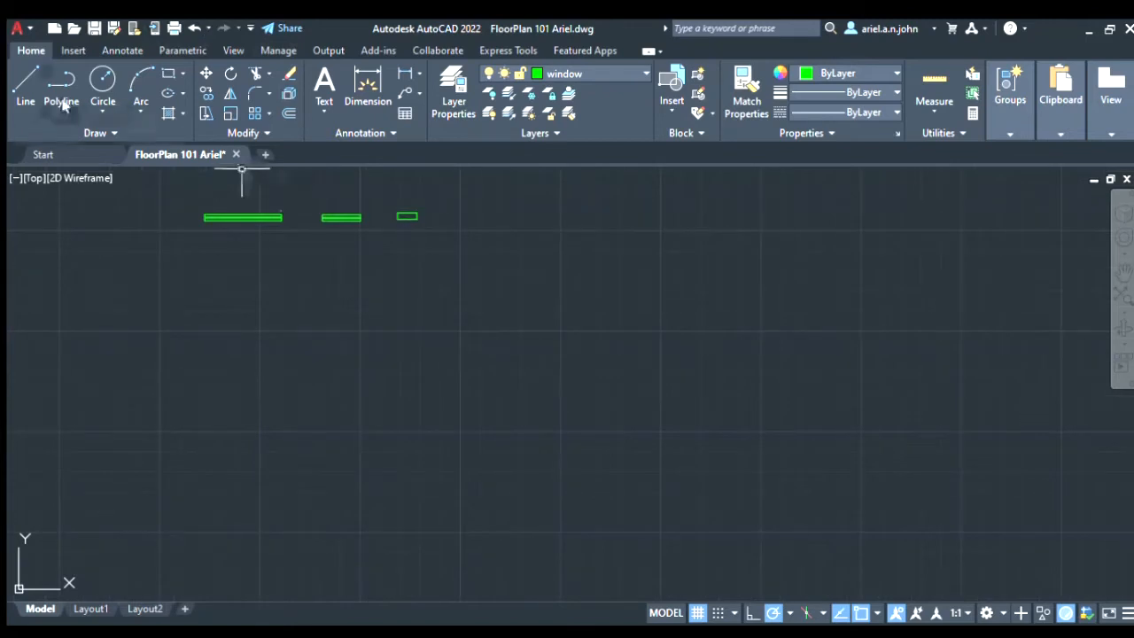
scroll(392, 228, "up", 4)
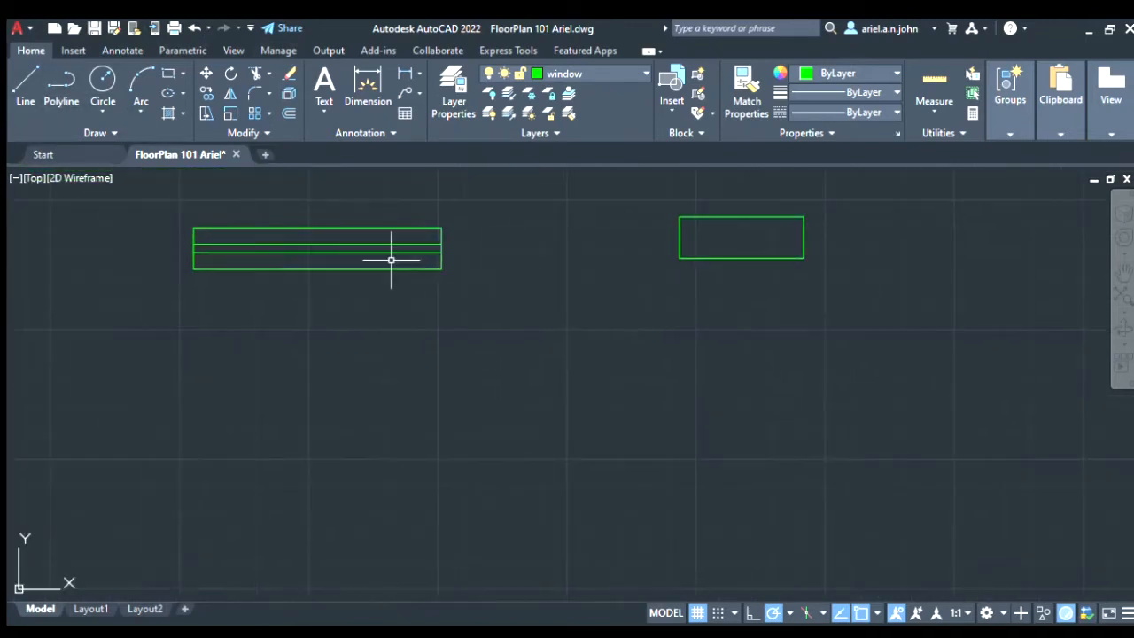
scroll(386, 257, "up", 4)
scroll(519, 263, "down", 6)
scroll(445, 263, "up", 4)
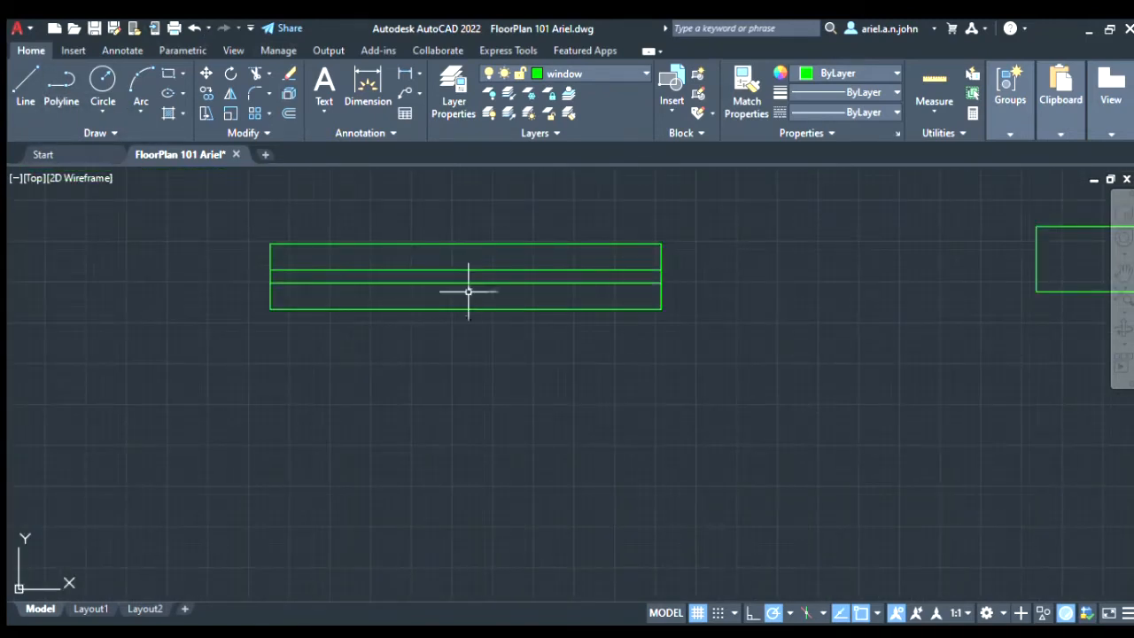
left_click(445, 268)
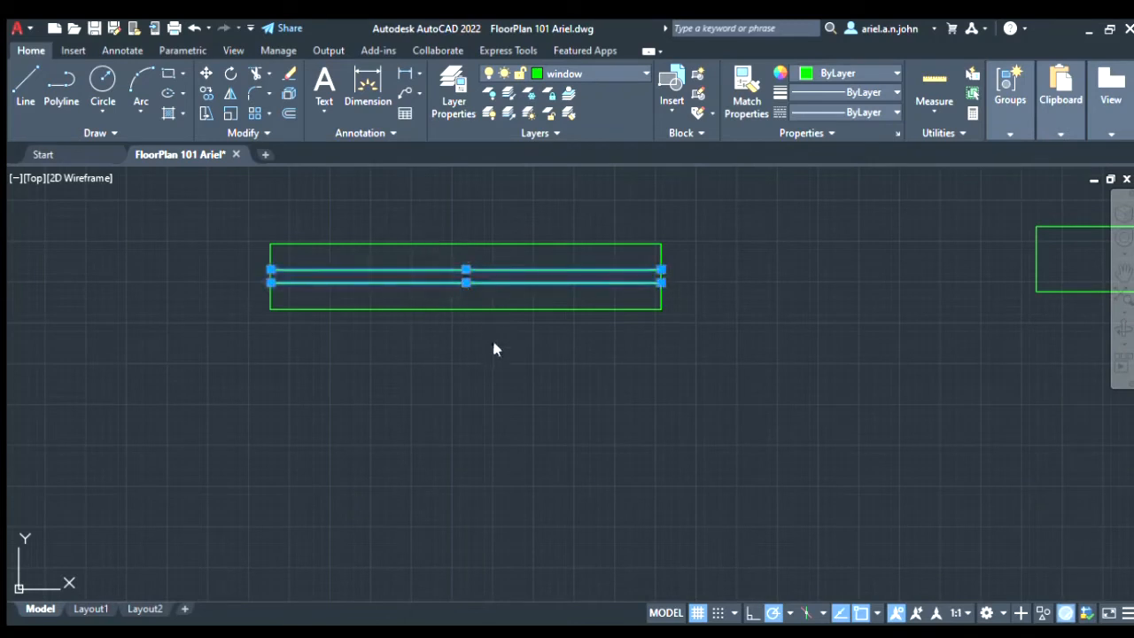
left_click(496, 368)
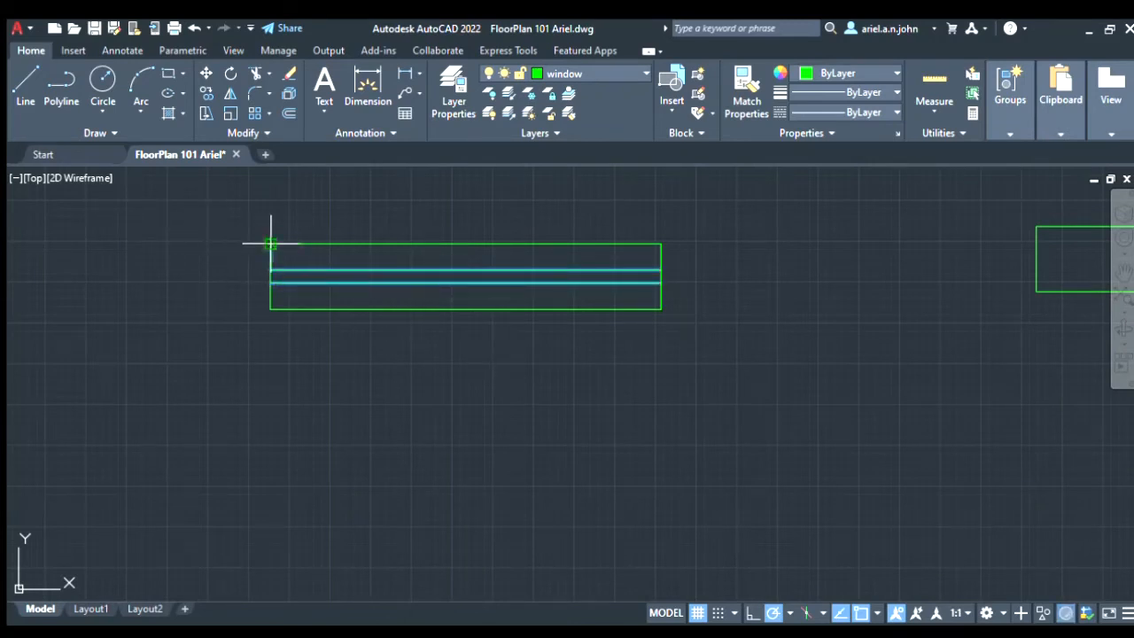
scroll(262, 241, "down", 4)
scroll(443, 238, "up", 8)
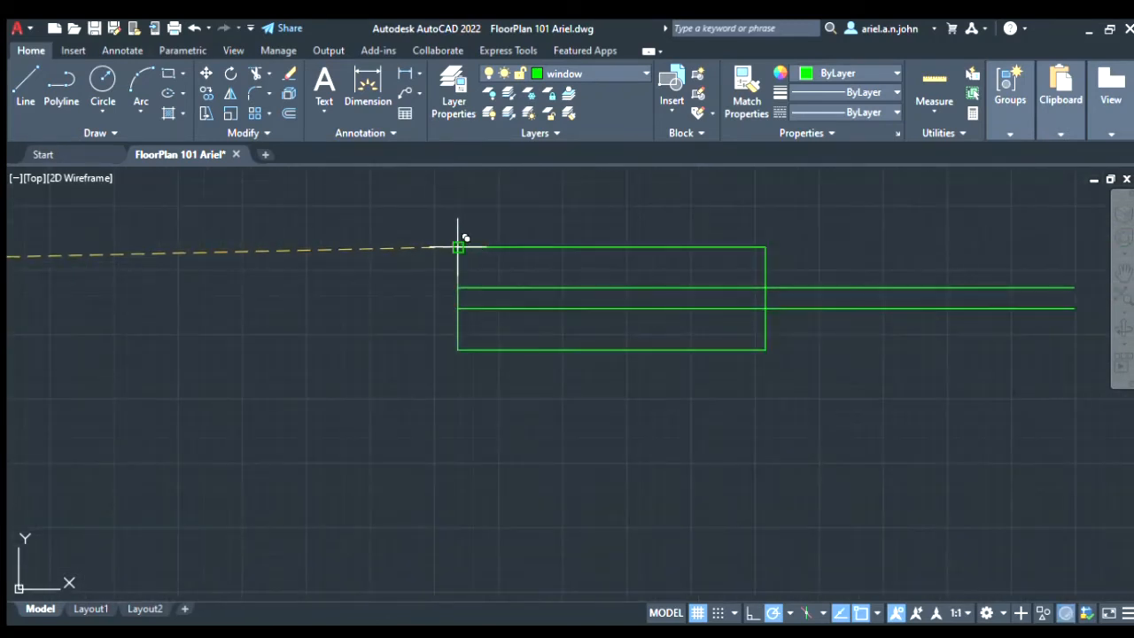
scroll(422, 268, "down", 4)
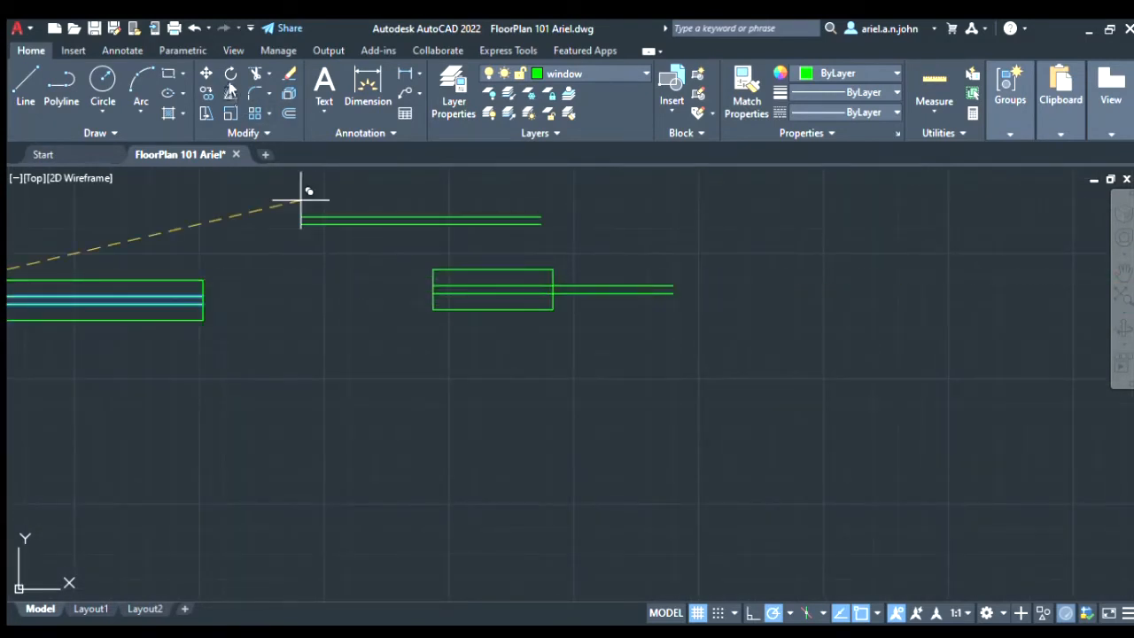
key("Escape")
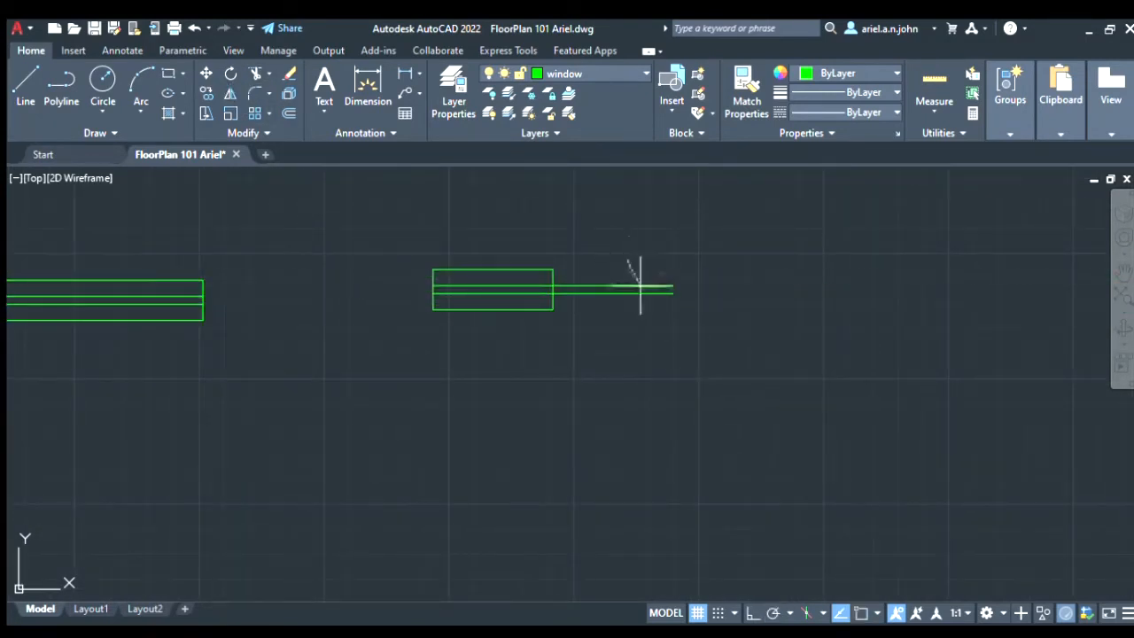
left_click(638, 287)
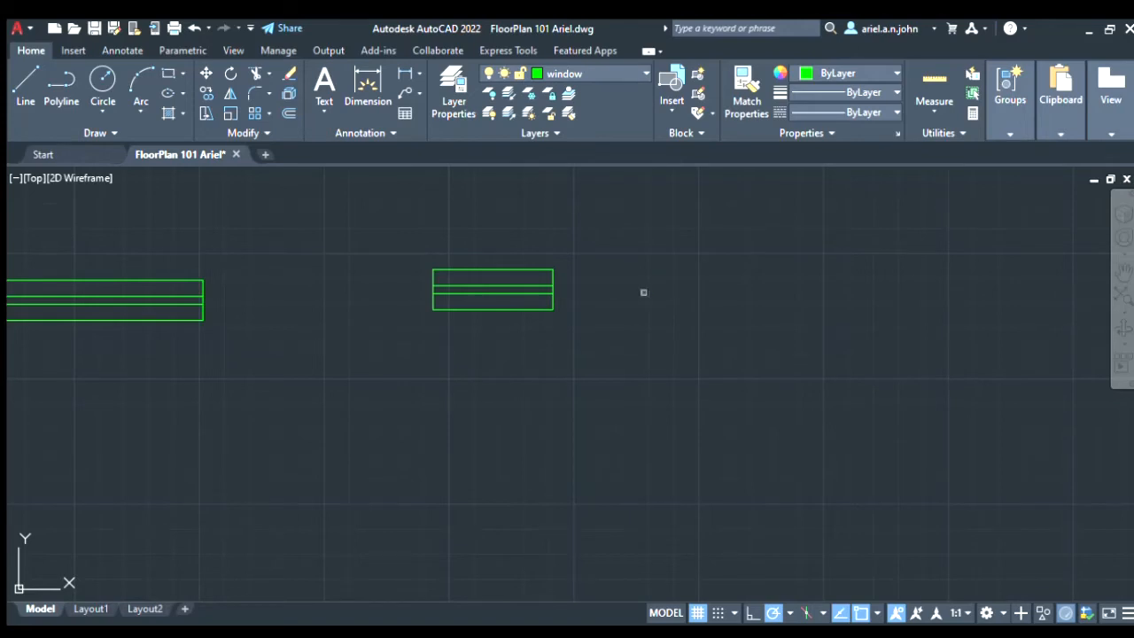
scroll(644, 292, "down", 6)
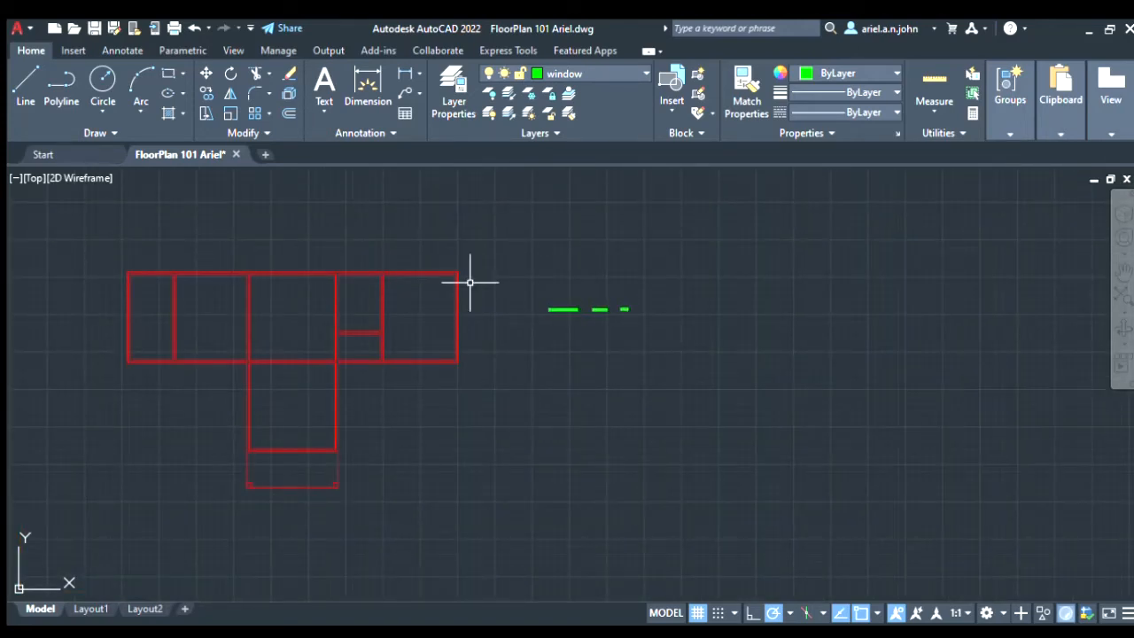
Step: Copy the longest window symbol by its upper midpoint onto the bottom wall of the rightmost room, centred on the inner wall line
scroll(566, 281, "up", 5)
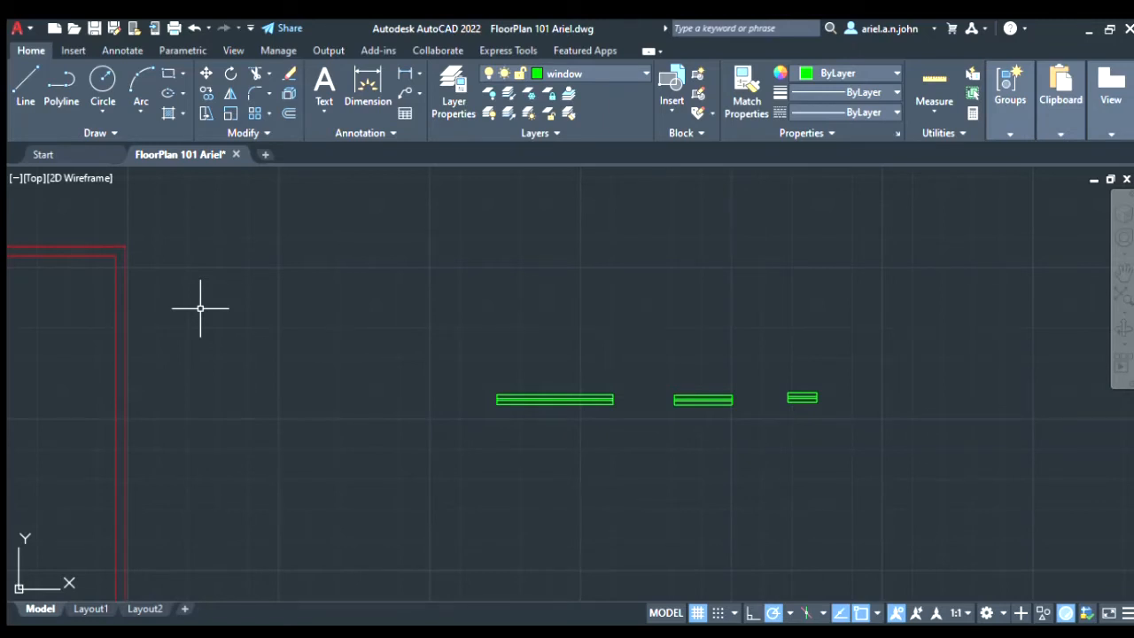
scroll(883, 384, "down", 5)
scroll(735, 384, "up", 4)
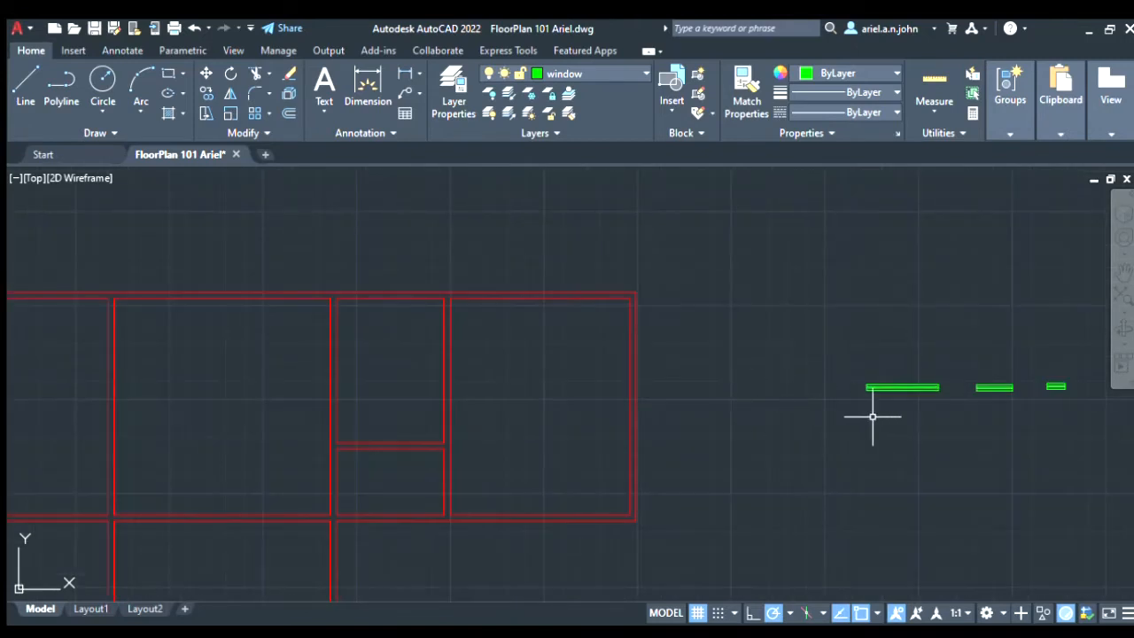
left_click(944, 405)
left_click(852, 370)
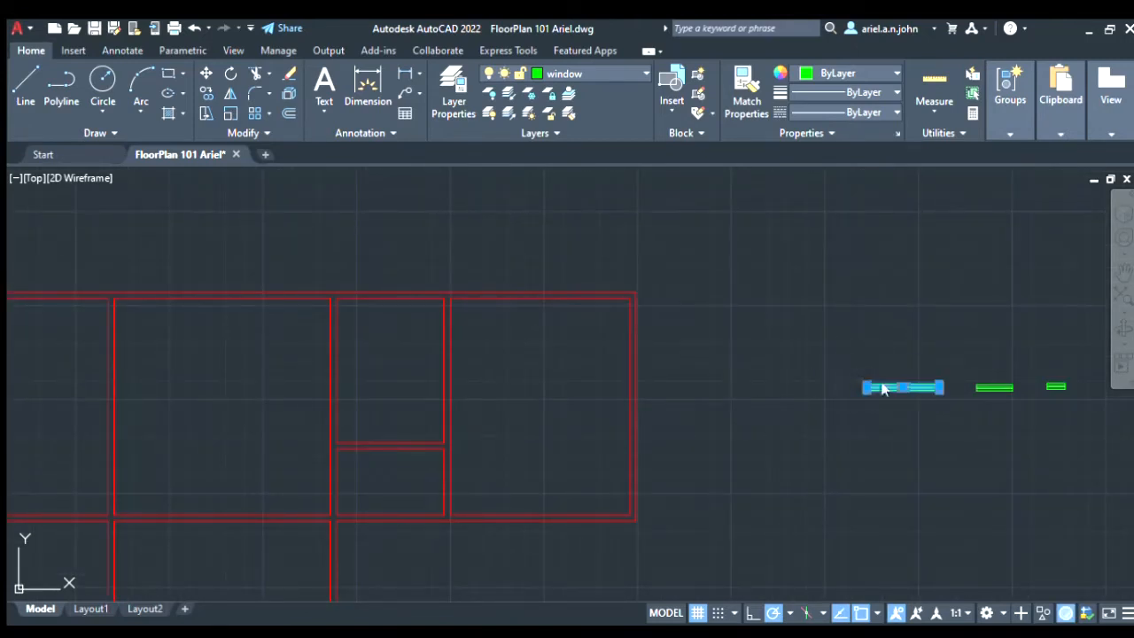
scroll(904, 383, "up", 5)
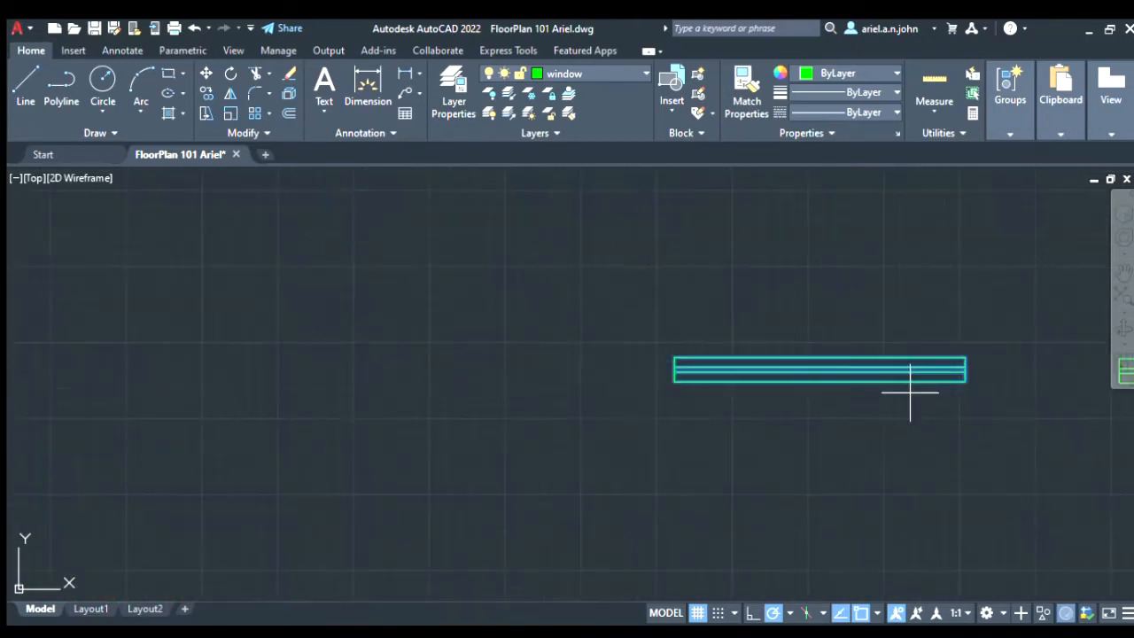
left_click(820, 357)
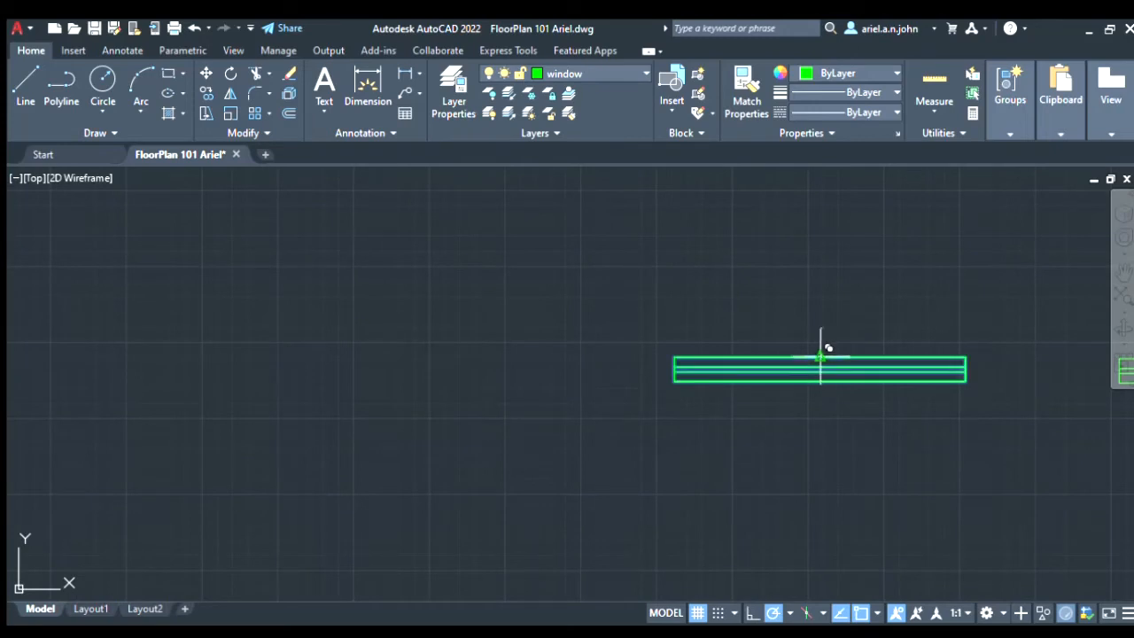
scroll(813, 344, "down", 5)
scroll(811, 345, "up", 6)
scroll(797, 332, "up", 3)
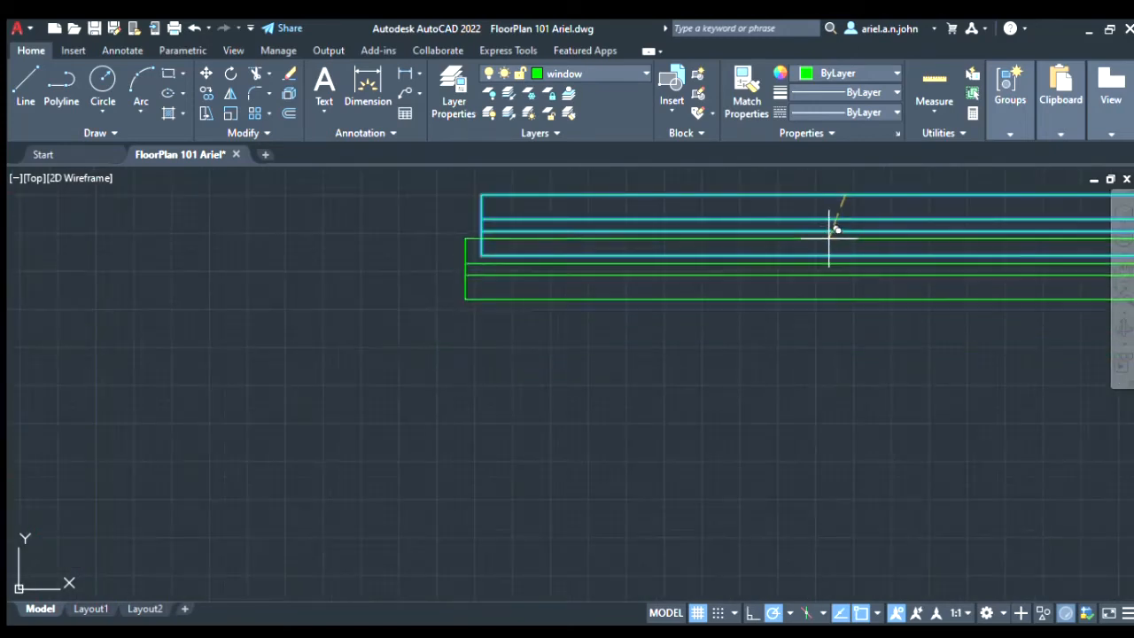
scroll(849, 197, "down", 7)
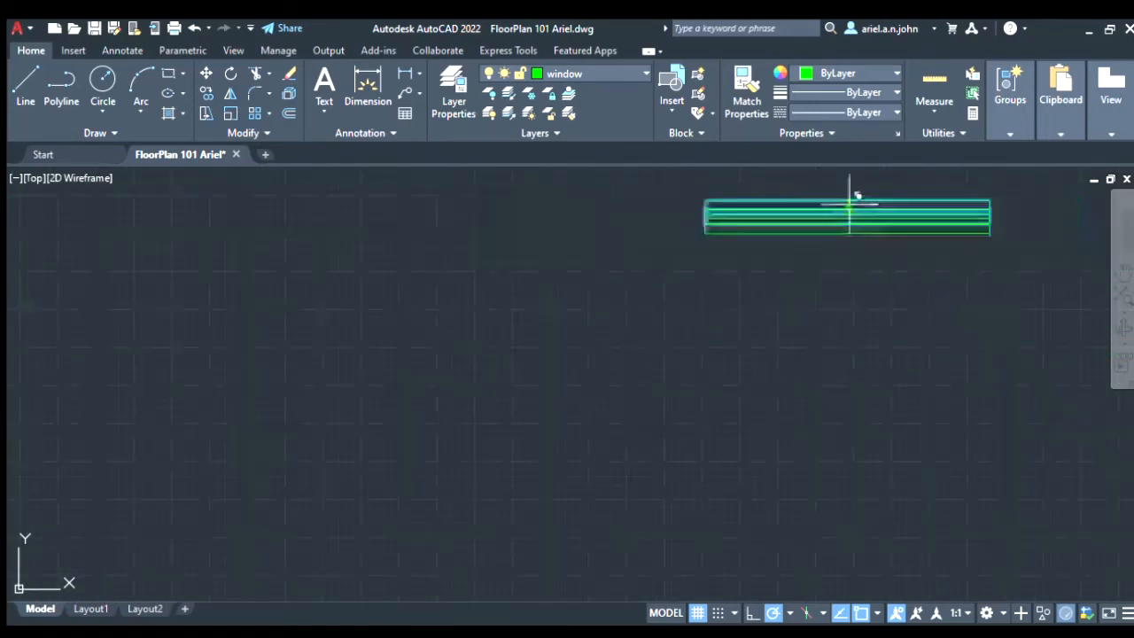
scroll(683, 284, "up", 7)
scroll(709, 241, "up", 4)
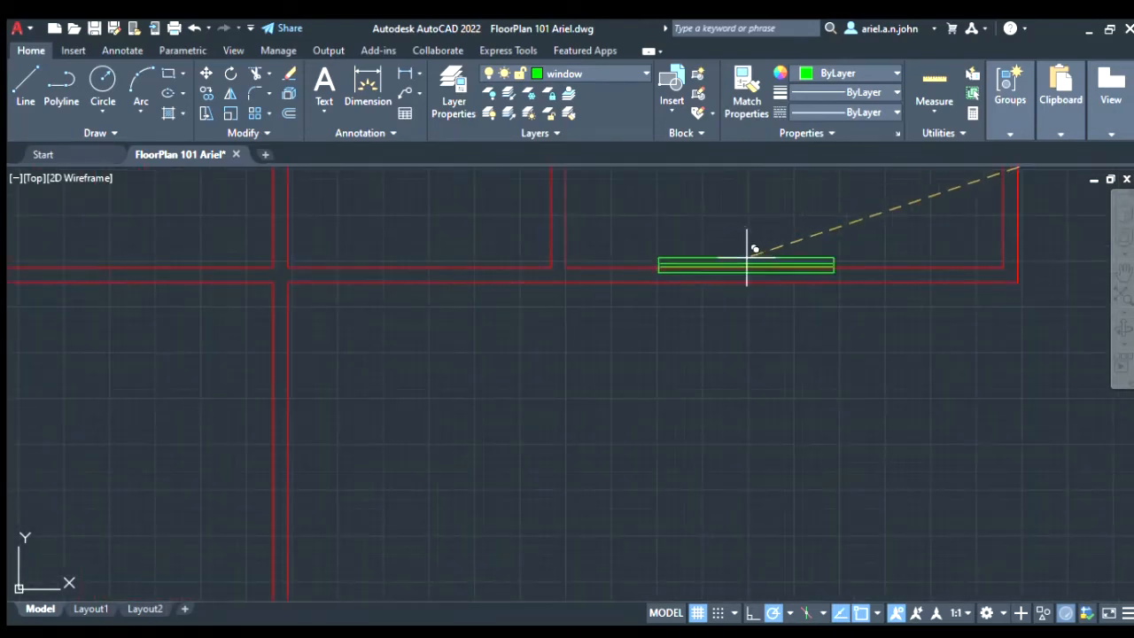
scroll(744, 270, "down", 4)
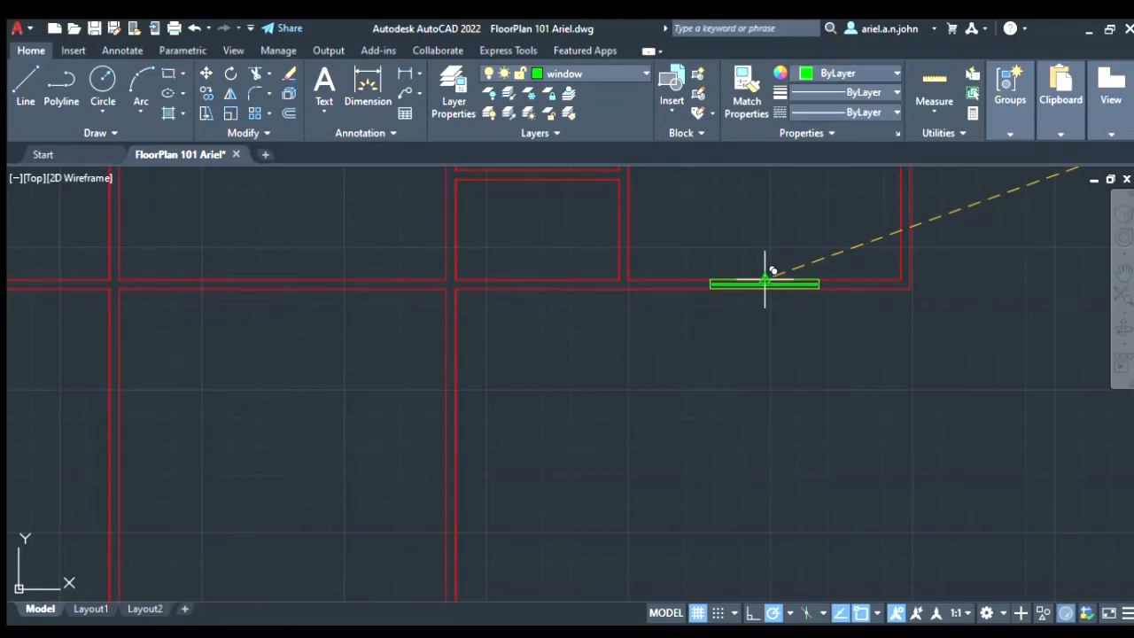
left_click(764, 282)
Step: Place another copy of the longest window in the free space above the middle room and end the copying
scroll(670, 346, "down", 4)
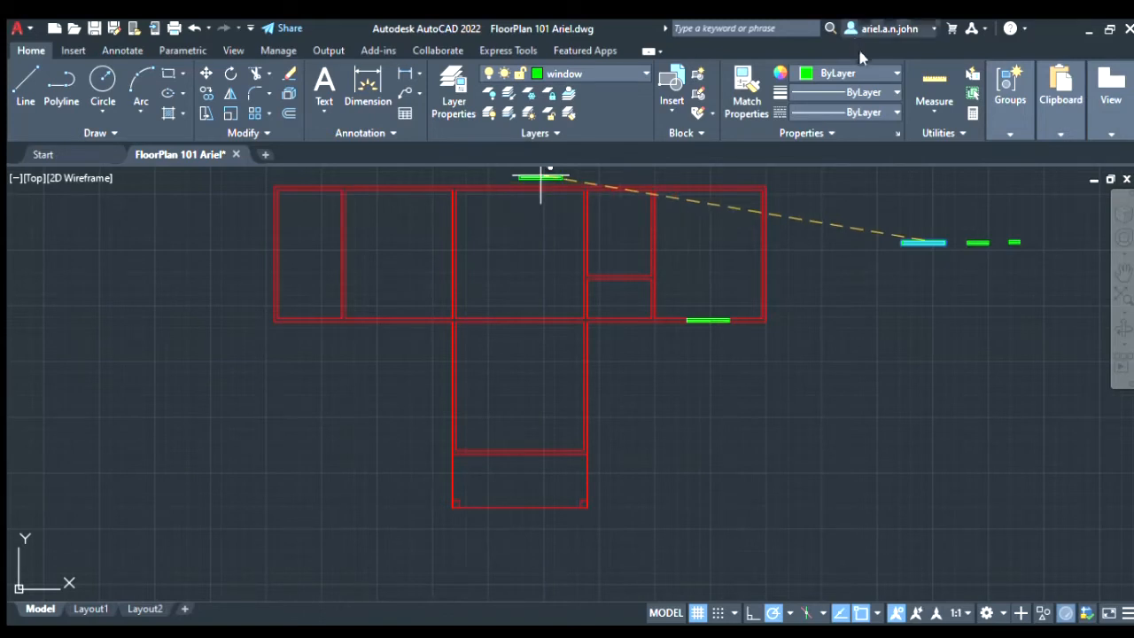
scroll(861, 64, "down", 1)
key("Escape")
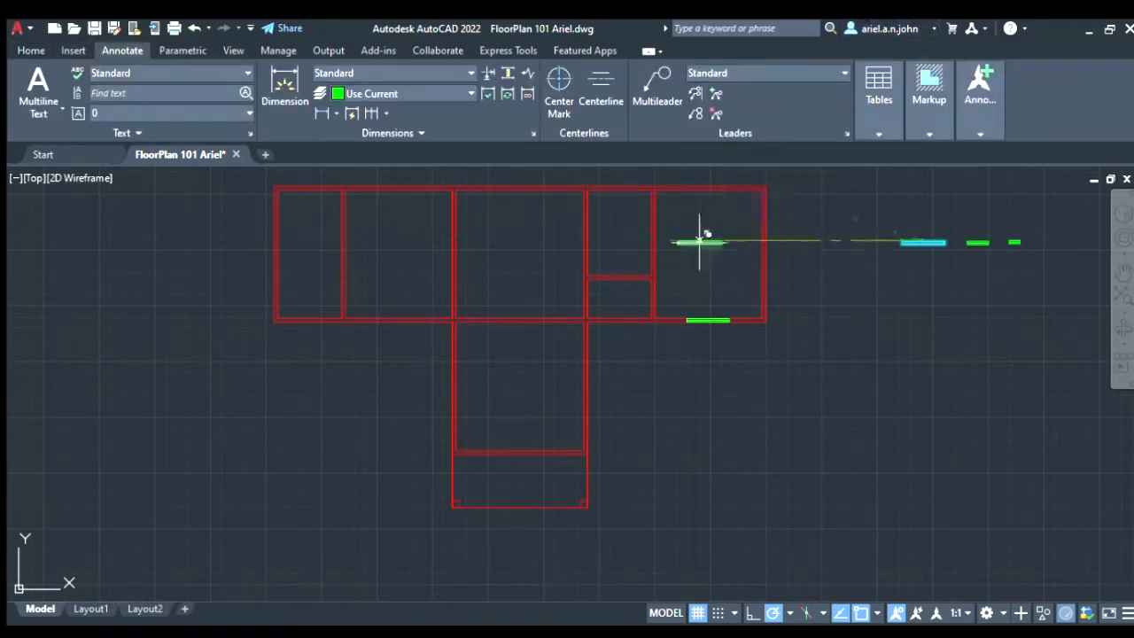
middle_click_drag(531, 278, 490, 404)
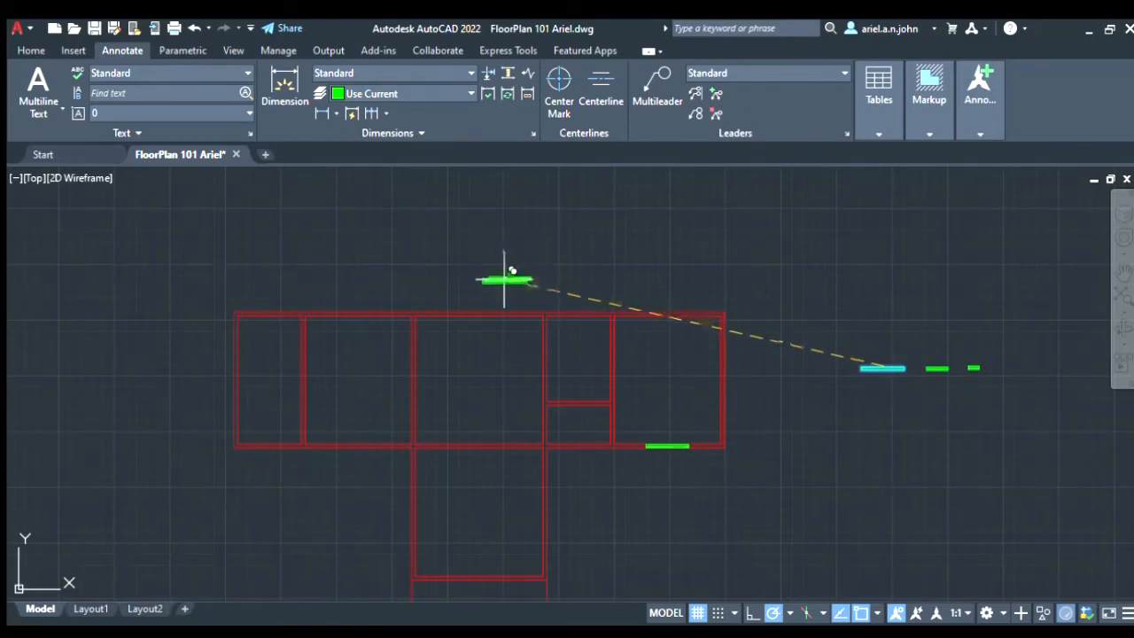
left_click(504, 280)
key("Escape")
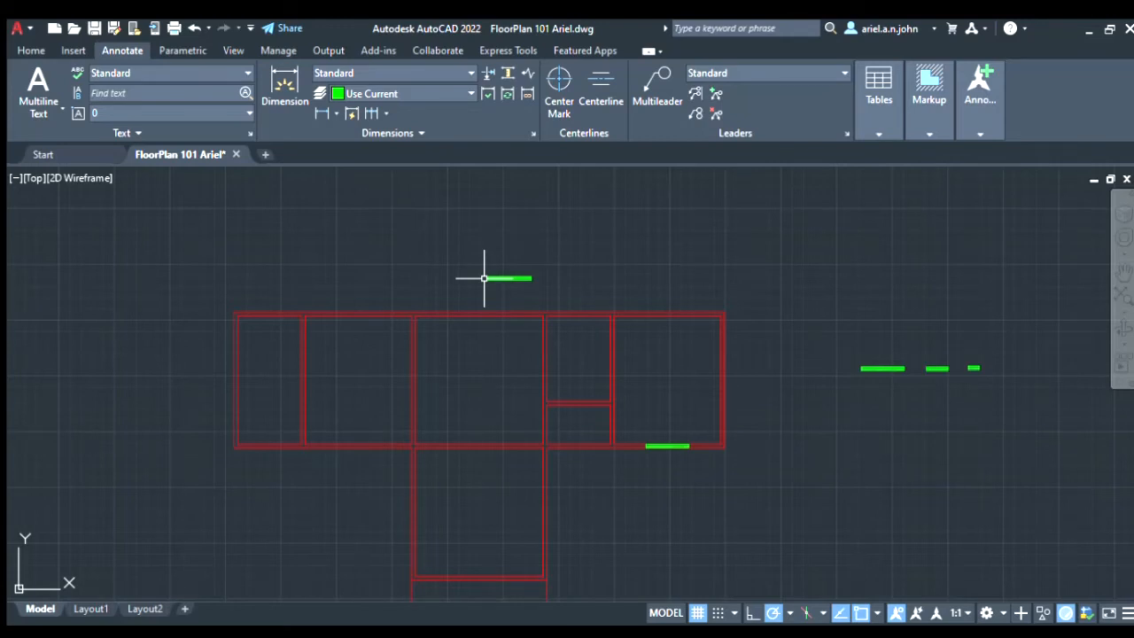
Step: Copy the window above the plan by its lower midpoint onto the top wall of the second room from the left, centred on the inner wall line
scroll(487, 292, "down", 2)
scroll(491, 292, "up", 5)
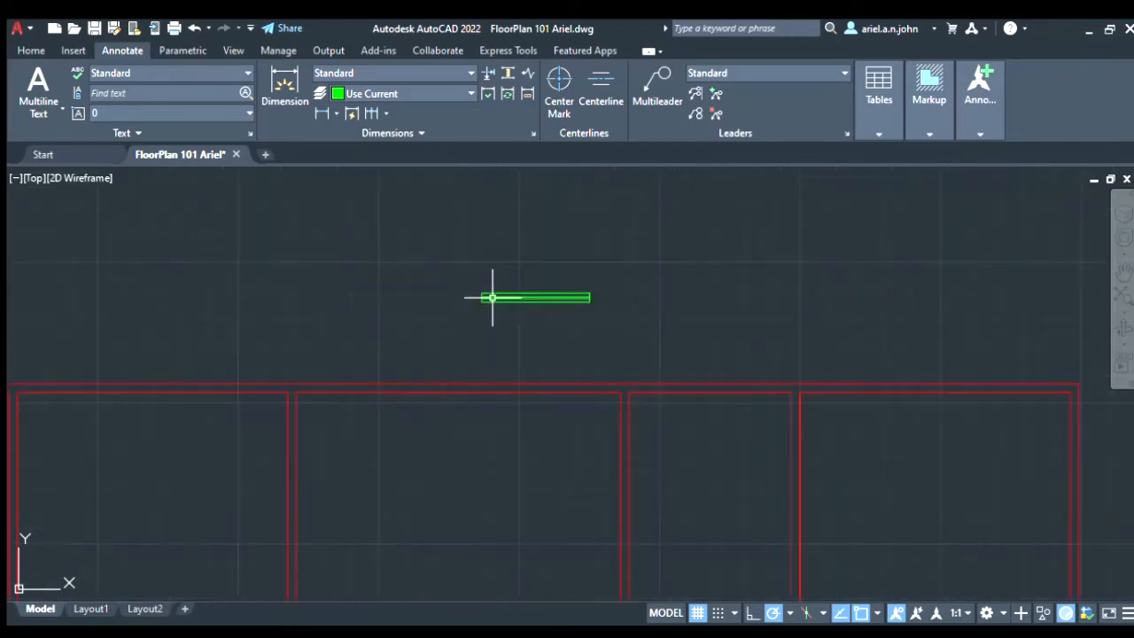
left_click(616, 316)
left_click(405, 243)
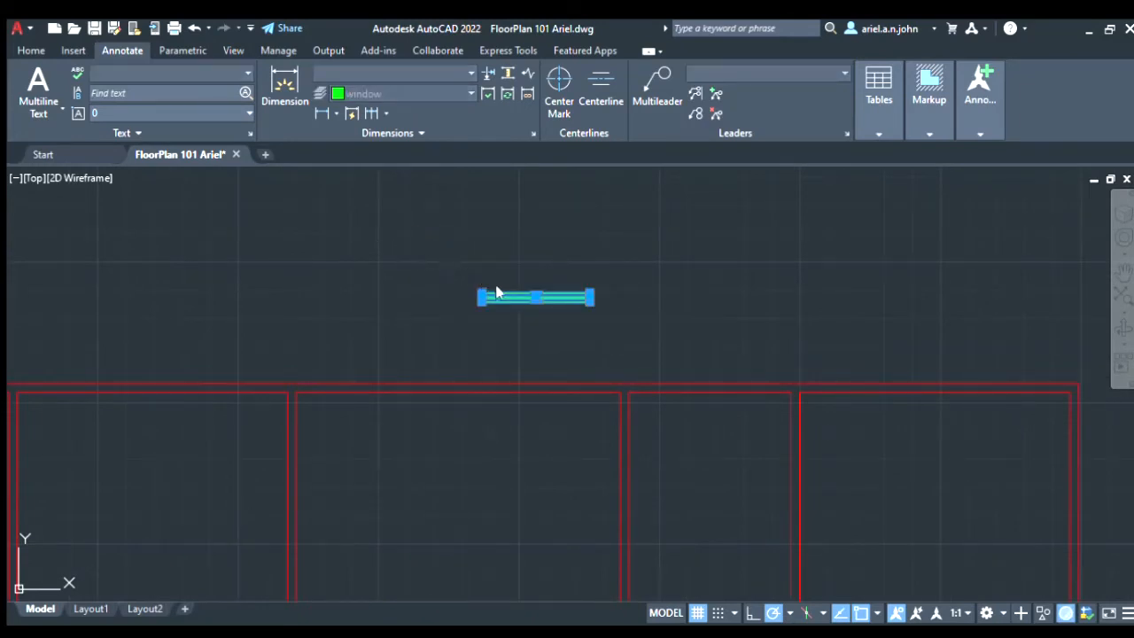
key("Escape")
scroll(534, 305, "up", 3)
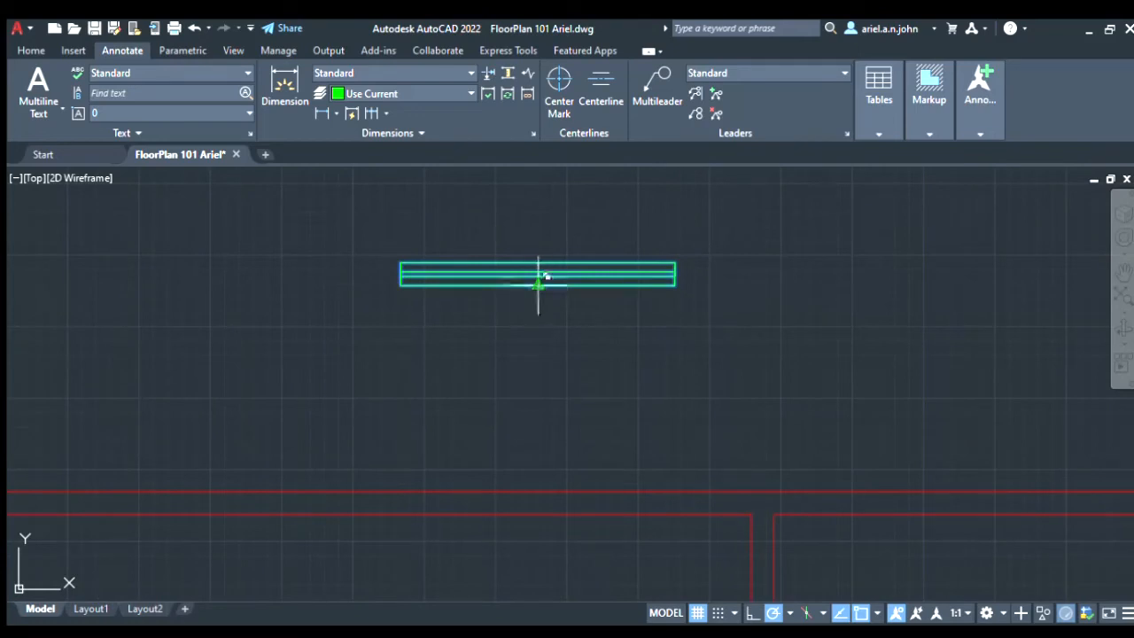
left_click(538, 285)
scroll(553, 285, "down", 9)
scroll(444, 317, "up", 7)
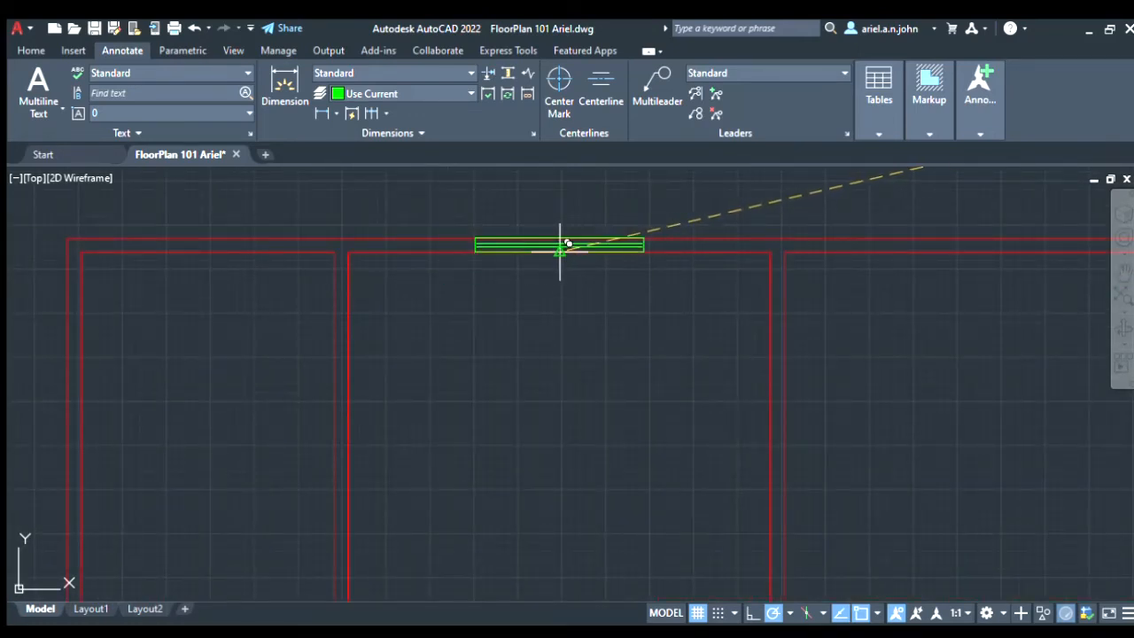
left_click(560, 243)
Step: Place one more copy of the window between the loose window and the middle room's top wall, and end the copying
scroll(496, 286, "down", 6)
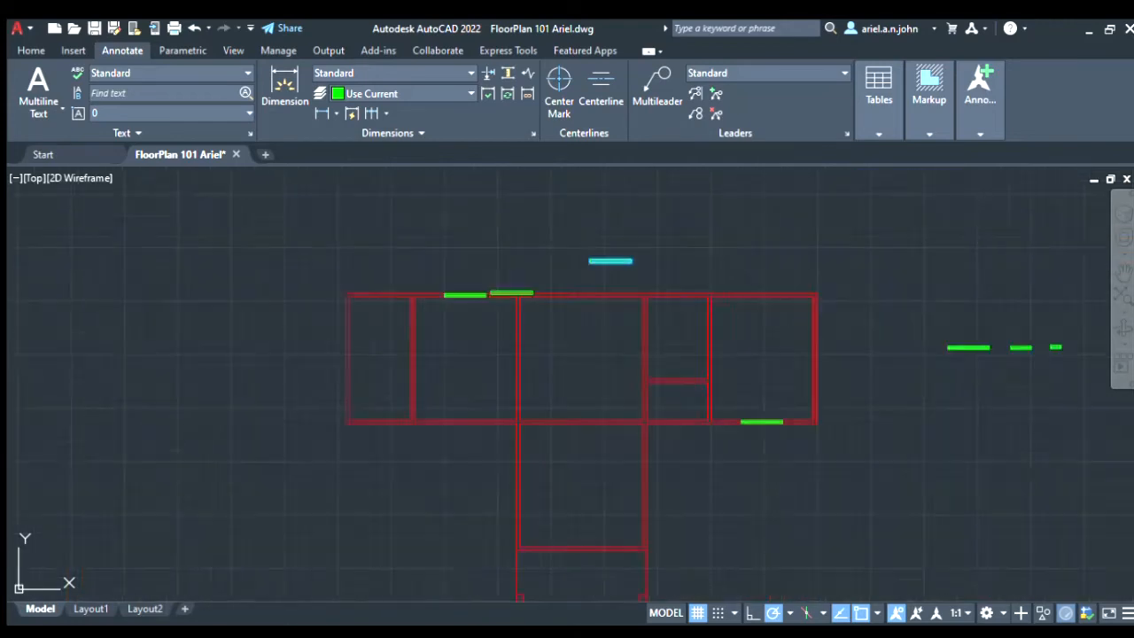
scroll(543, 293, "up", 4)
middle_click_drag(543, 294, 328, 279)
scroll(355, 275, "down", 3)
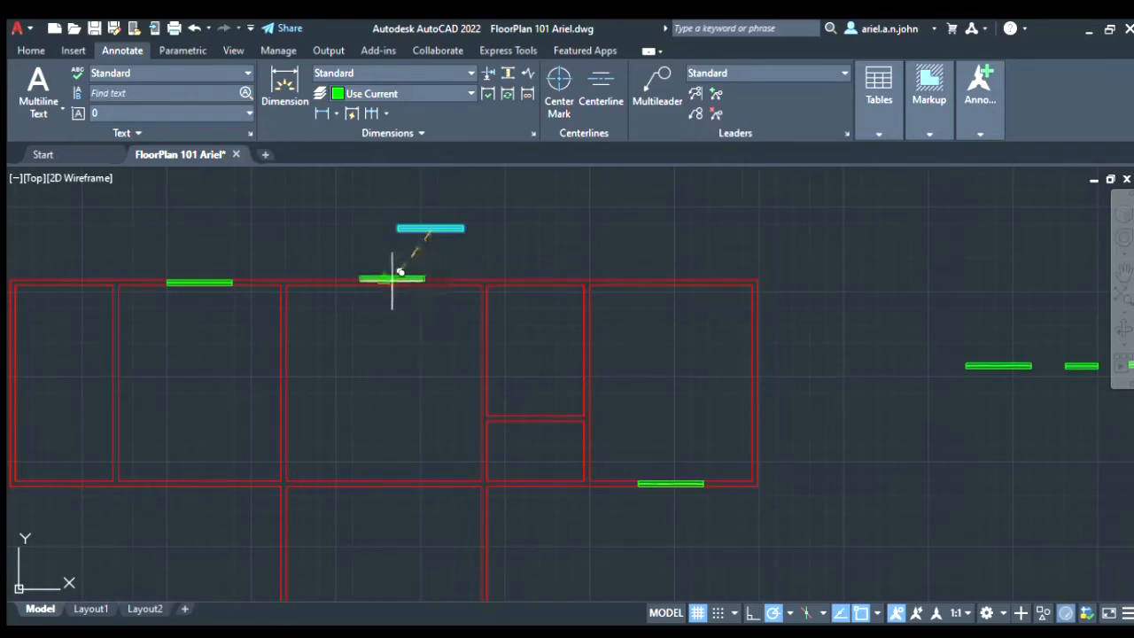
scroll(405, 273, "down", 2)
scroll(399, 266, "up", 4)
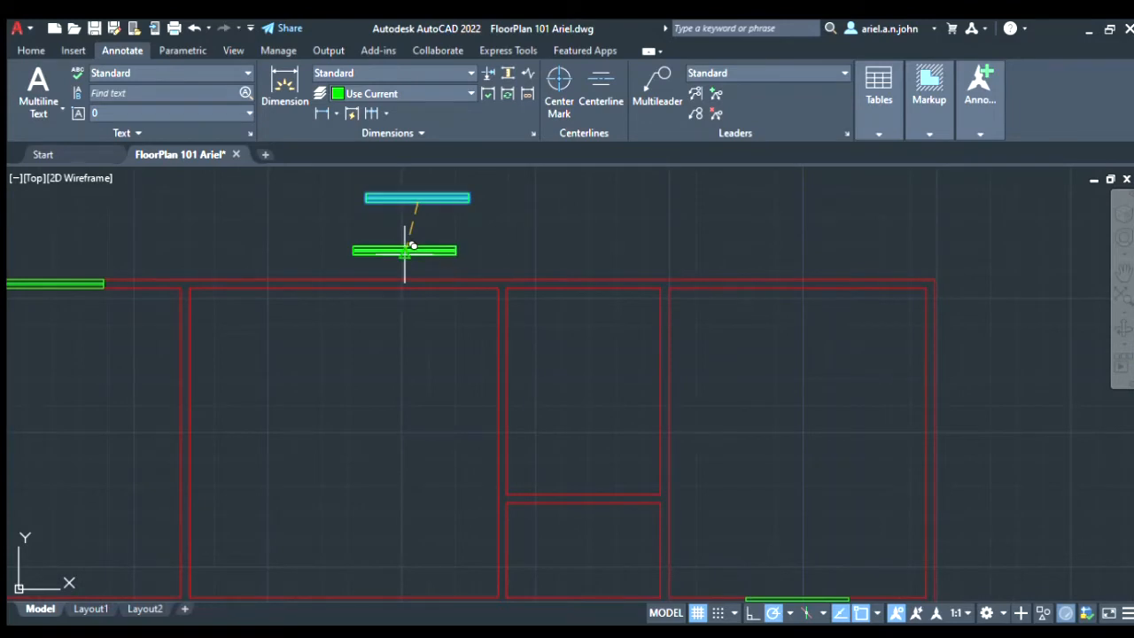
left_click(407, 257)
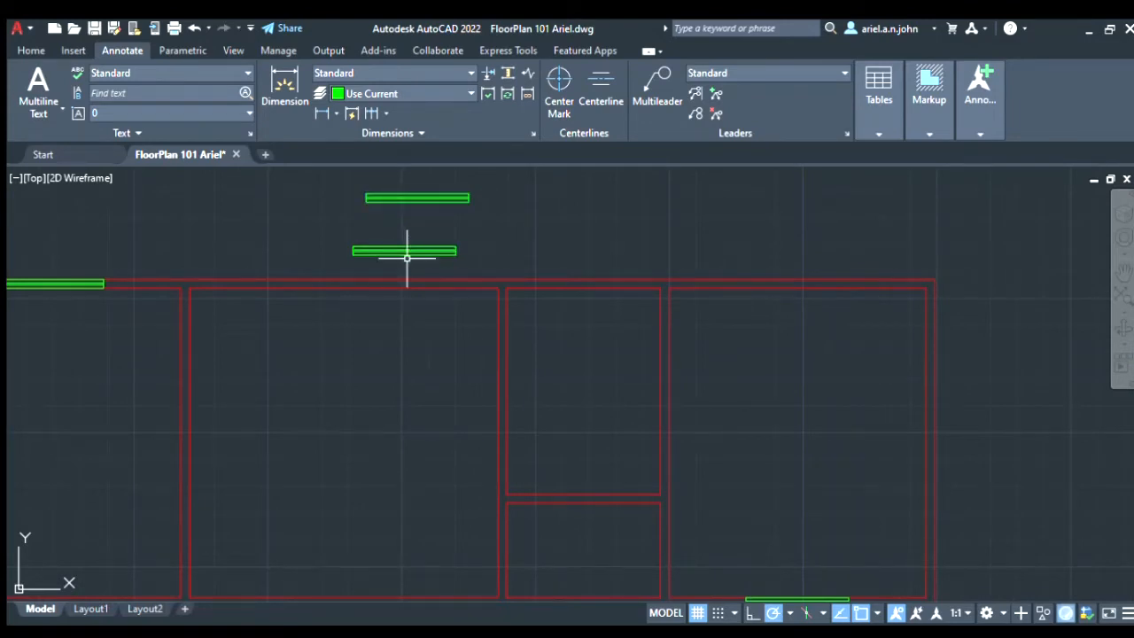
Step: Move the lower loose window by its upper-right corner to the upper-left corner of the other one, joining them end to end
left_click(489, 261)
left_click(277, 228)
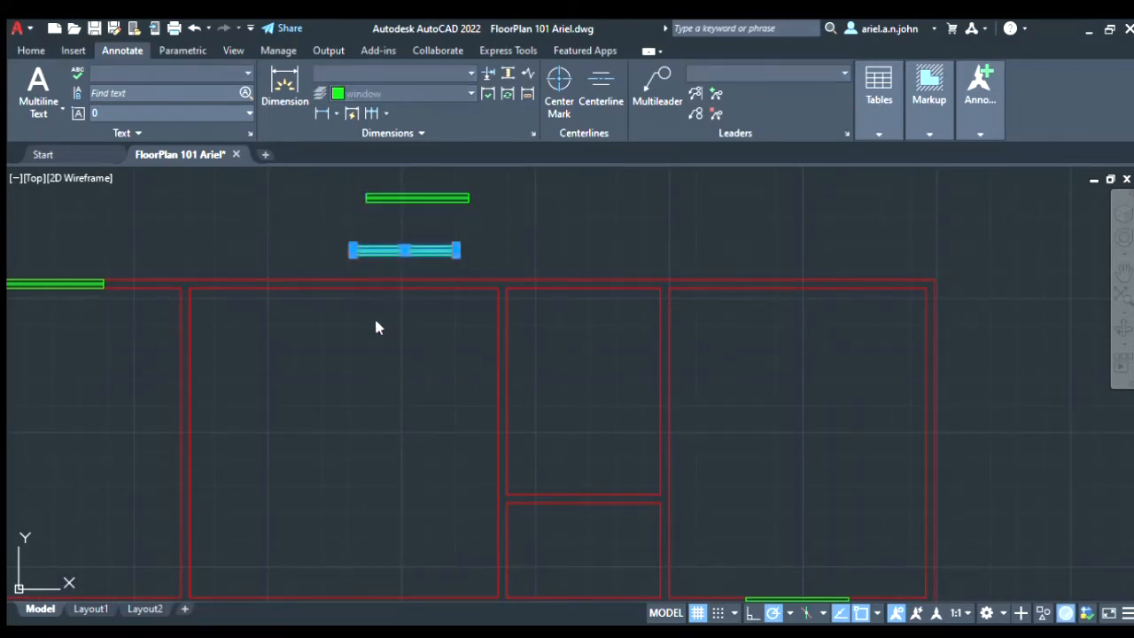
key("Escape")
scroll(469, 239, "up", 5)
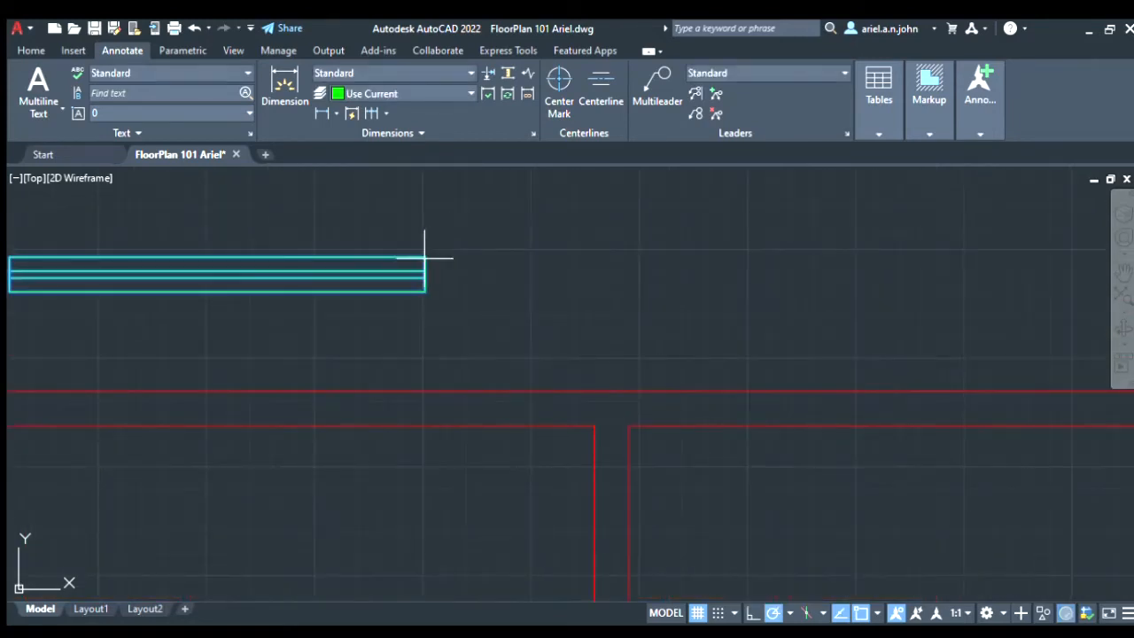
left_click(425, 258)
scroll(433, 280, "down", 5)
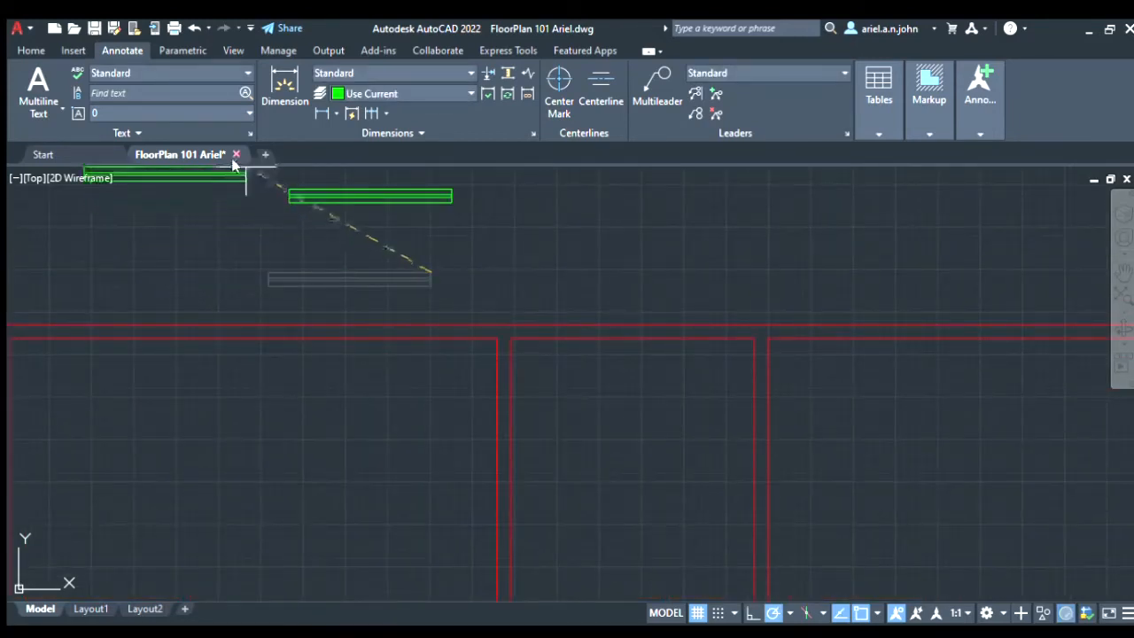
scroll(284, 177, "up", 10)
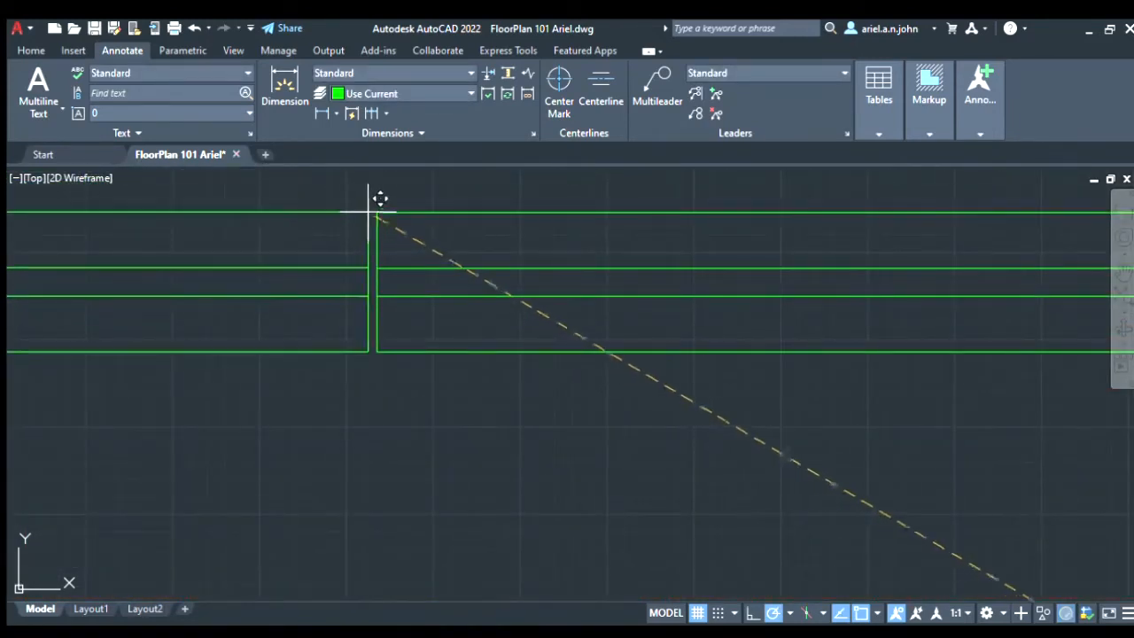
left_click(377, 212)
Step: Move the joined double window by its lower centre point onto the middle room's top wall, centred on the inner wall line
scroll(409, 238, "down", 10)
left_click(428, 268)
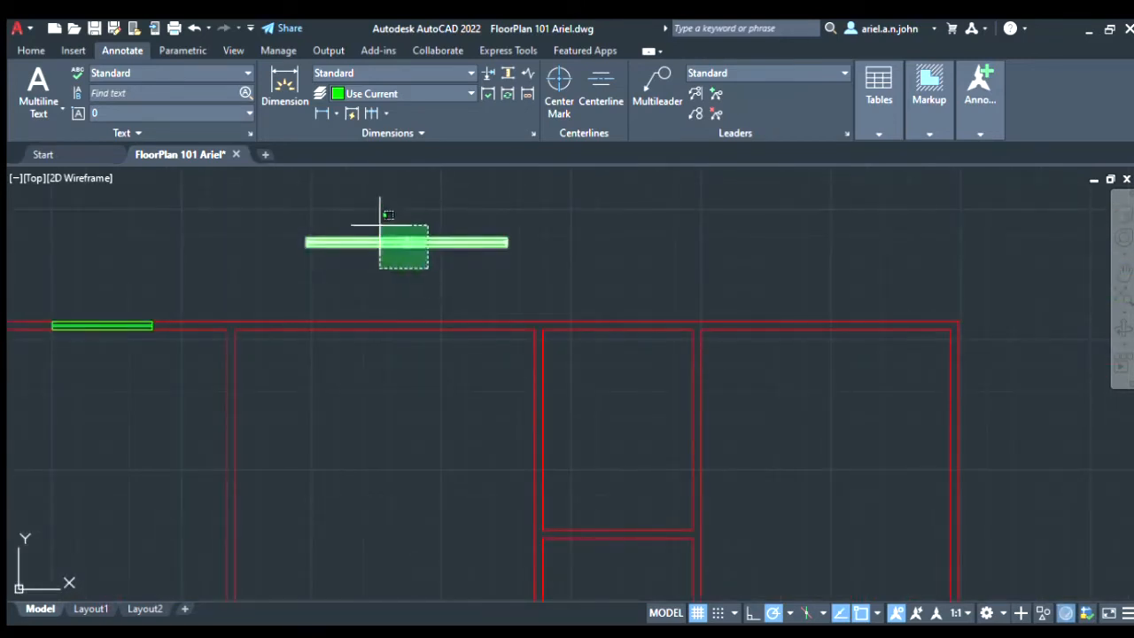
left_click(380, 225)
key("Escape")
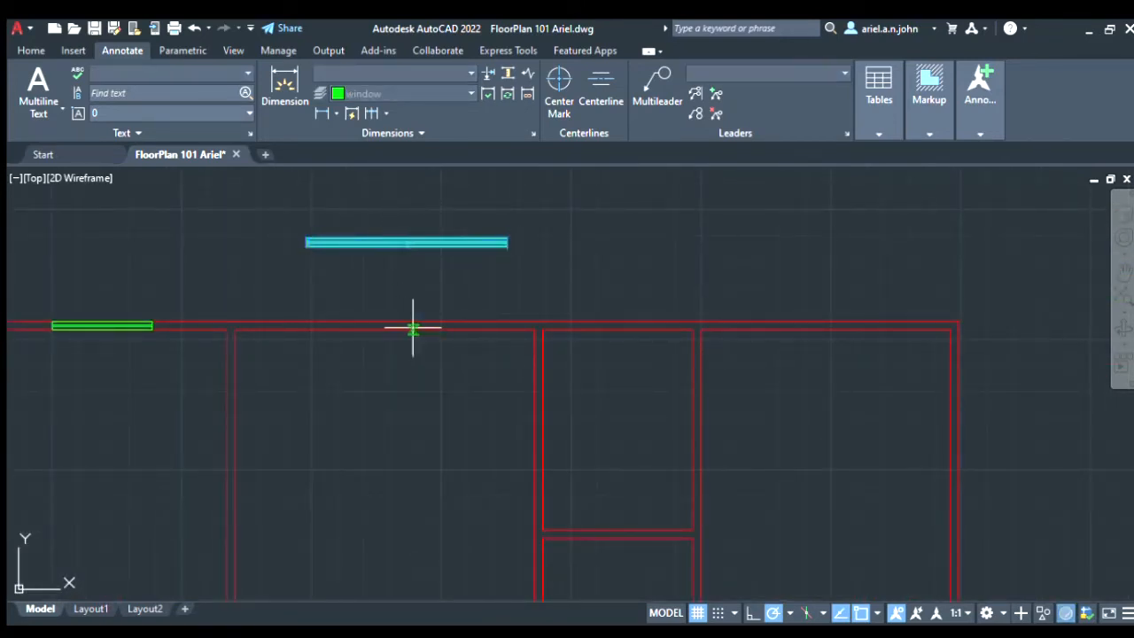
scroll(405, 244, "up", 5)
left_click(434, 262)
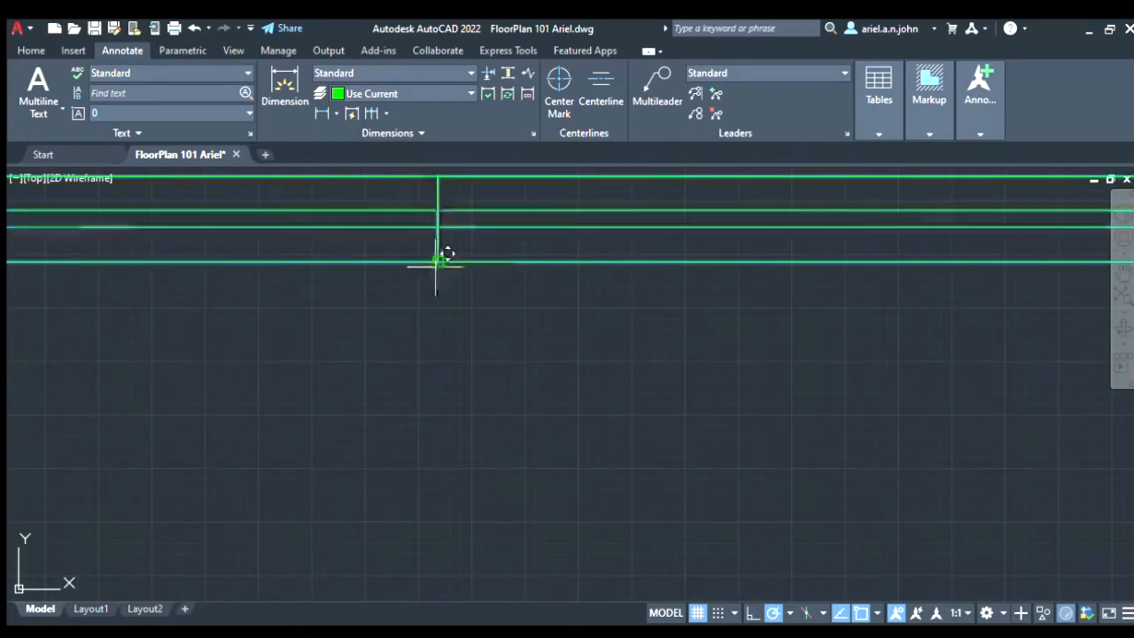
scroll(435, 263, "down", 10)
scroll(413, 348, "up", 2)
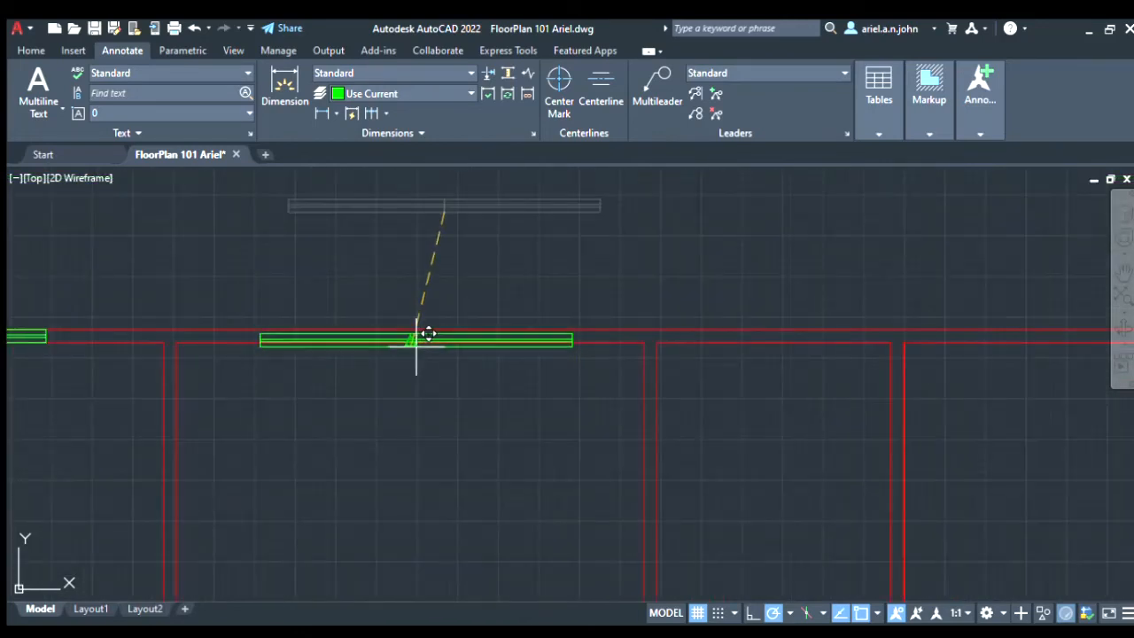
left_click(412, 335)
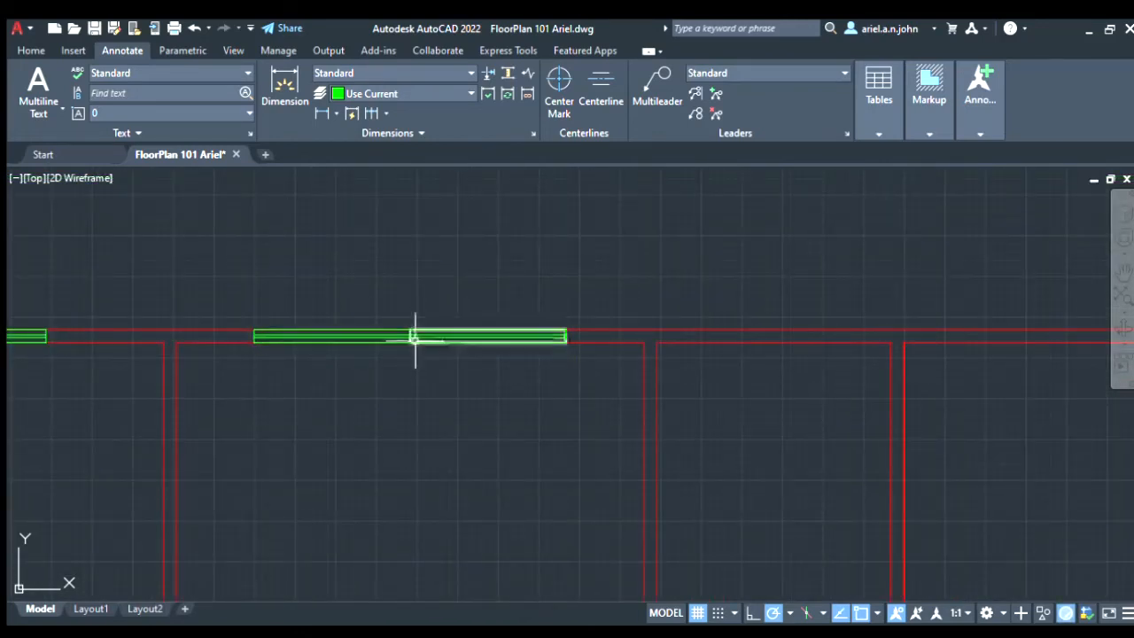
scroll(419, 292, "down", 5)
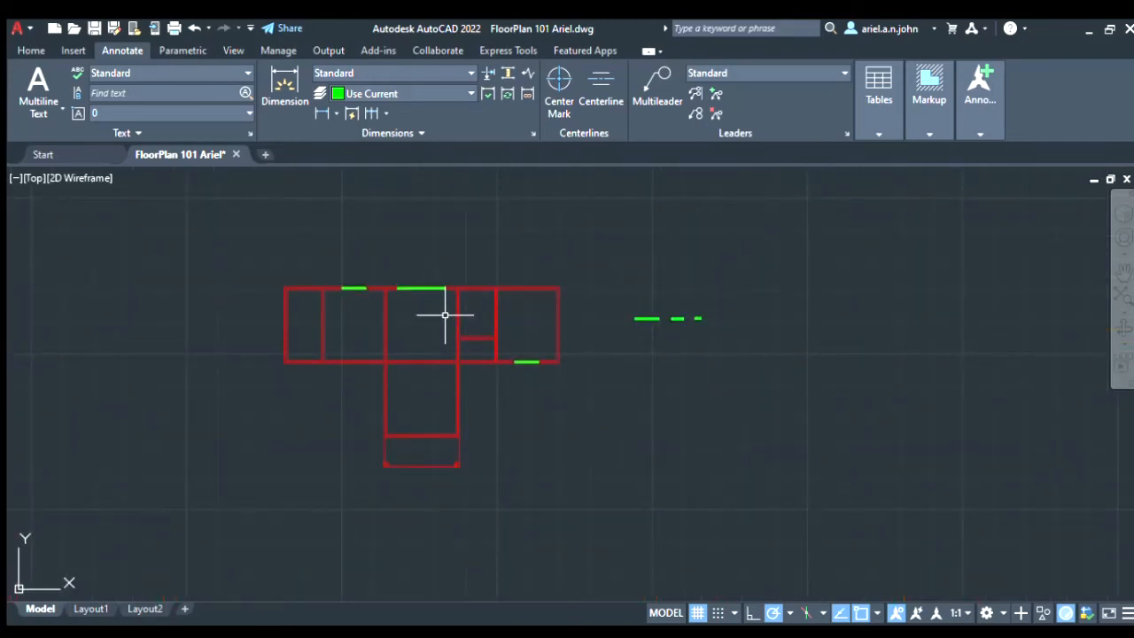
scroll(481, 349, "down", 8)
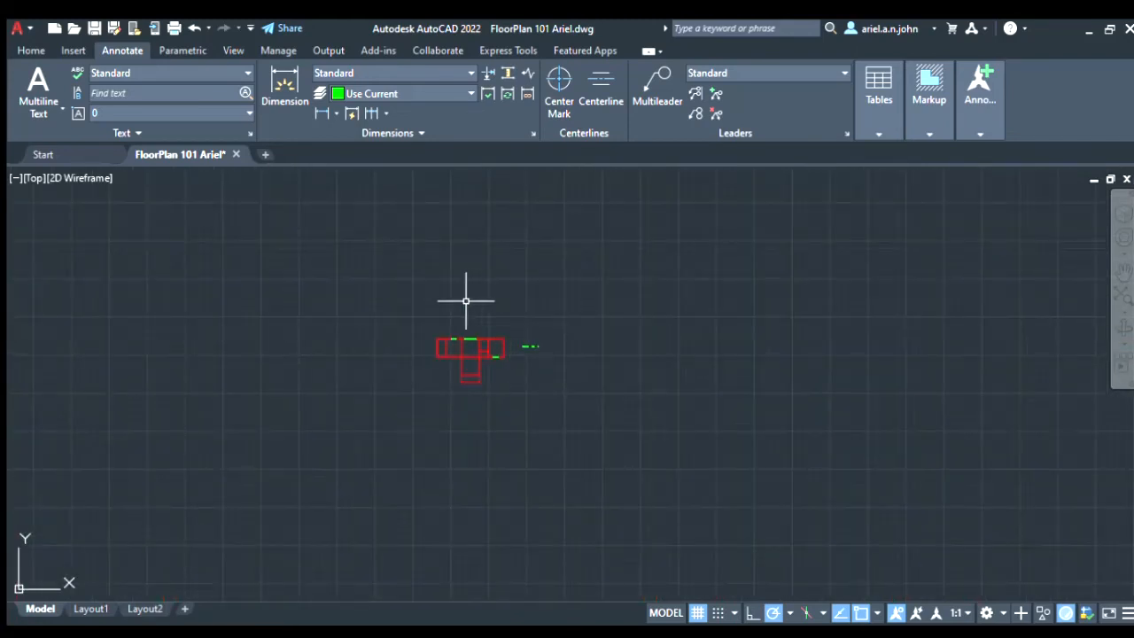
scroll(509, 331, "up", 10)
middle_click_drag(344, 248, 502, 345)
scroll(476, 270, "up", 5)
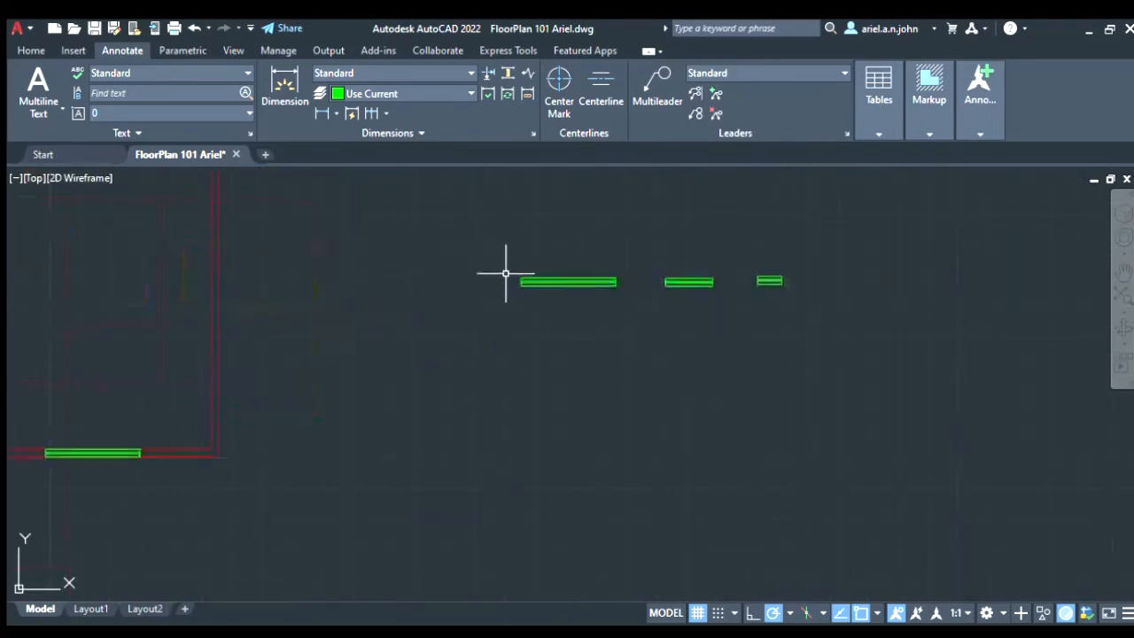
left_click_drag(622, 326, 465, 240)
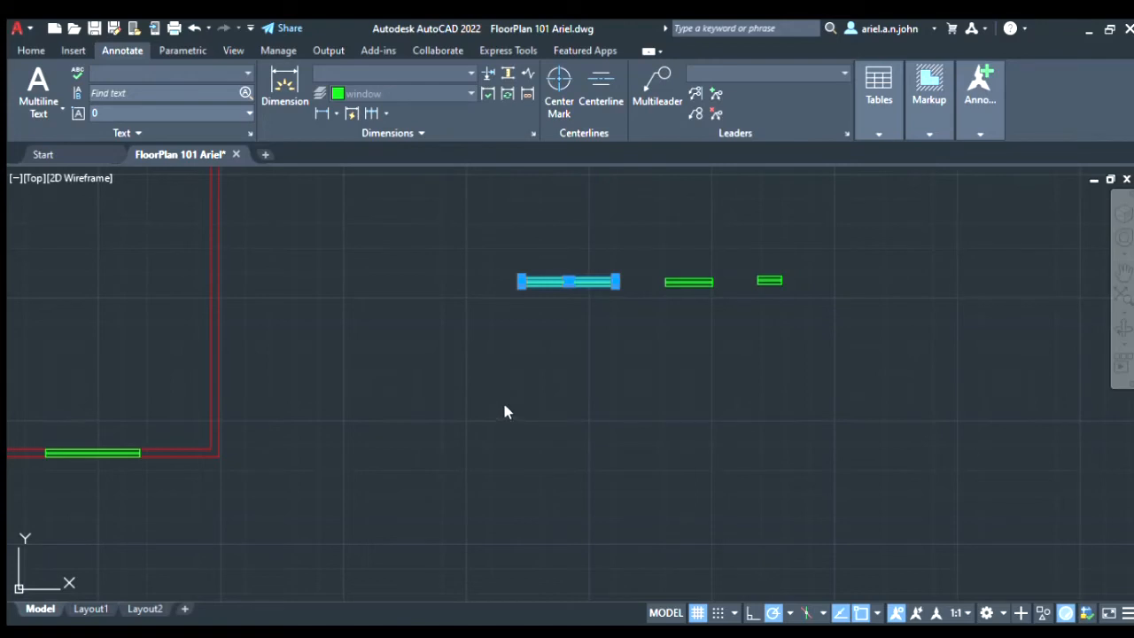
key("Escape")
scroll(615, 257, "up", 8)
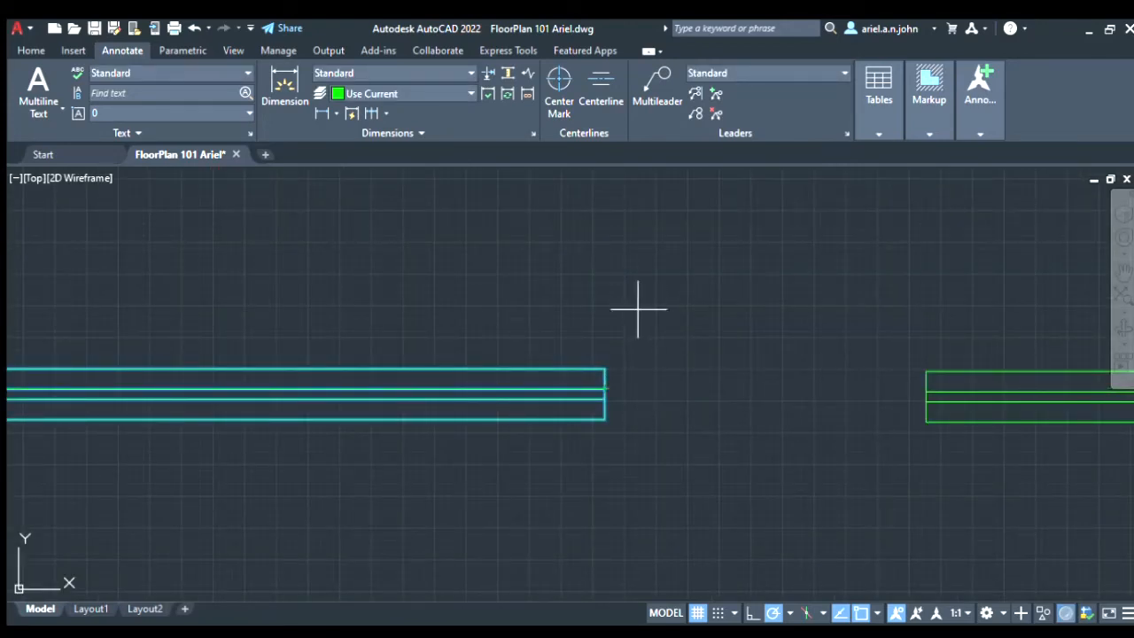
key("Escape")
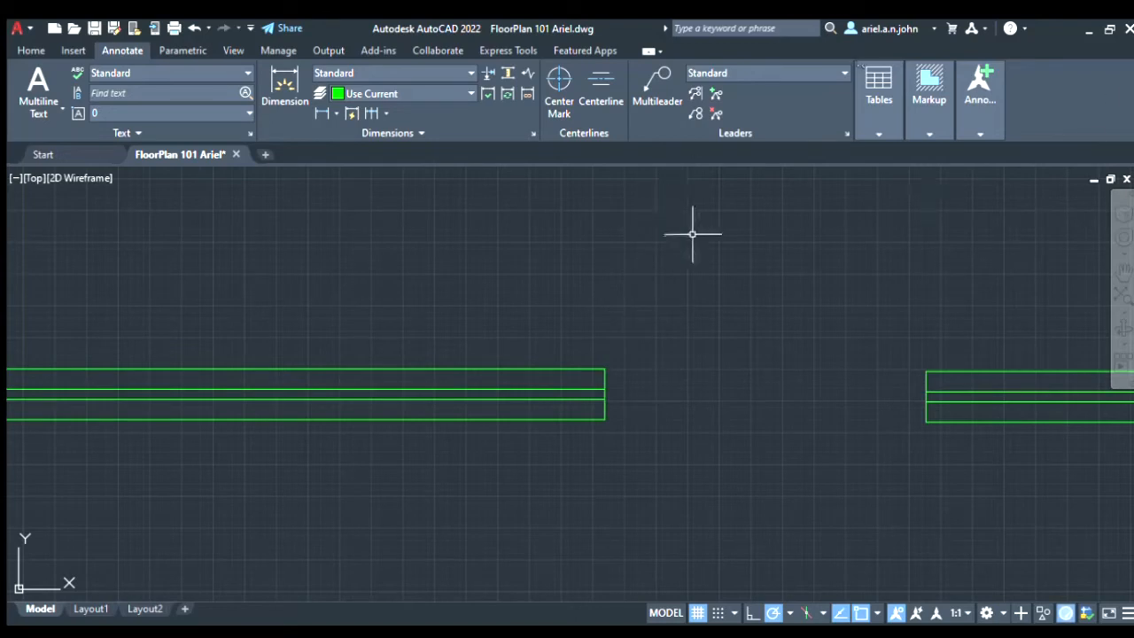
Step: Rotate the longest loose window symbol to vertical about the midpoint of its right end
scroll(717, 289, "down", 10)
scroll(685, 357, "up", 6)
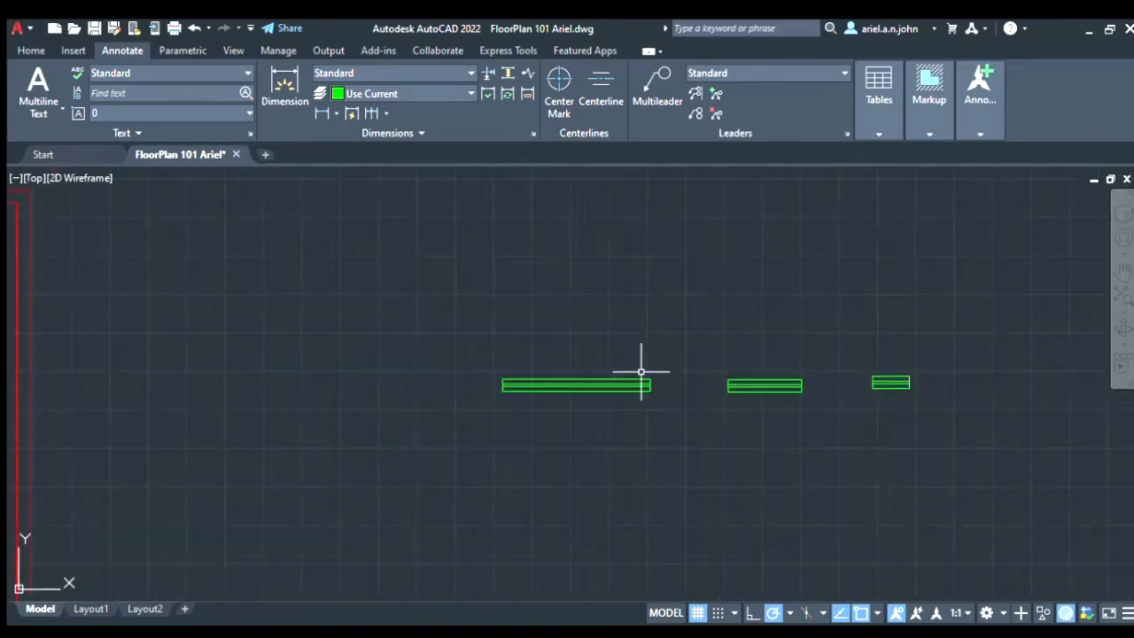
left_click(677, 416)
left_click(422, 332)
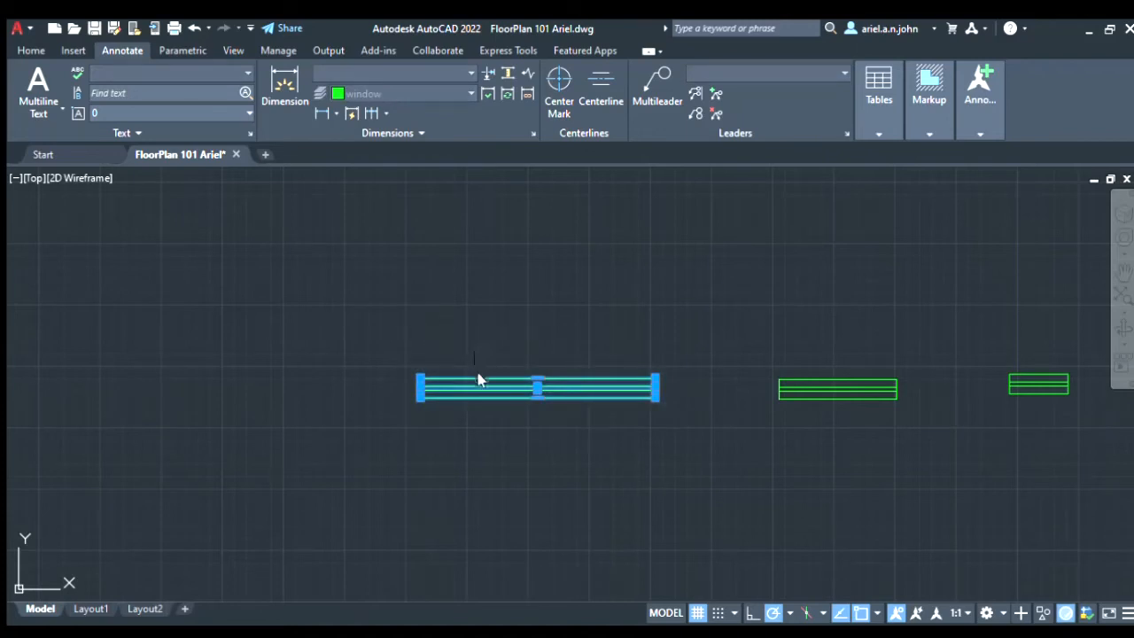
key("Escape")
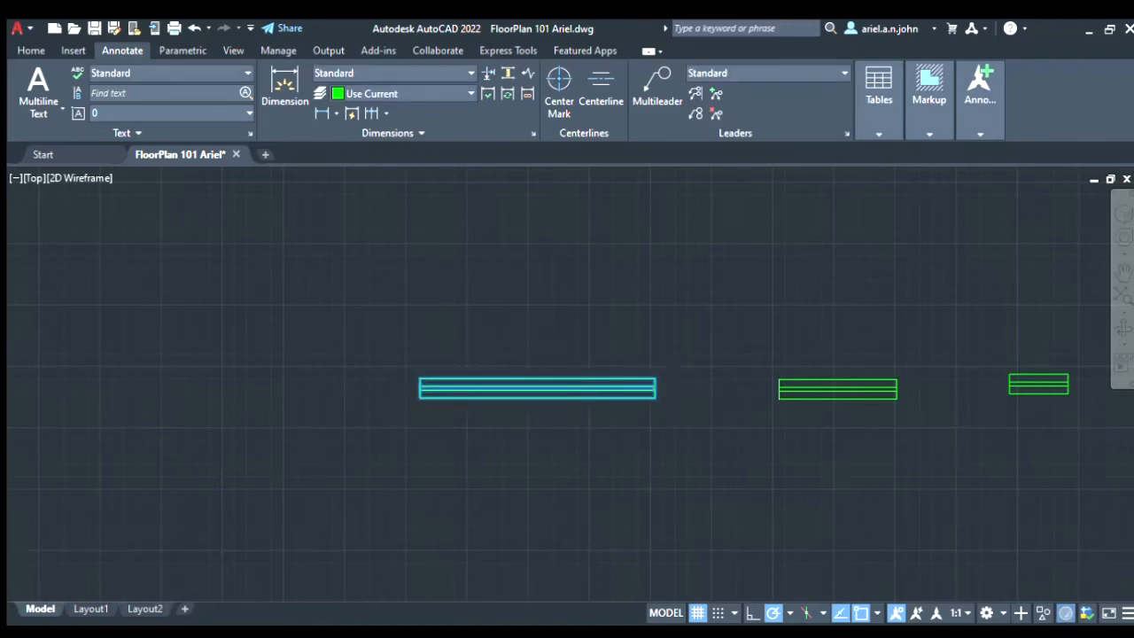
scroll(670, 392, "up", 5)
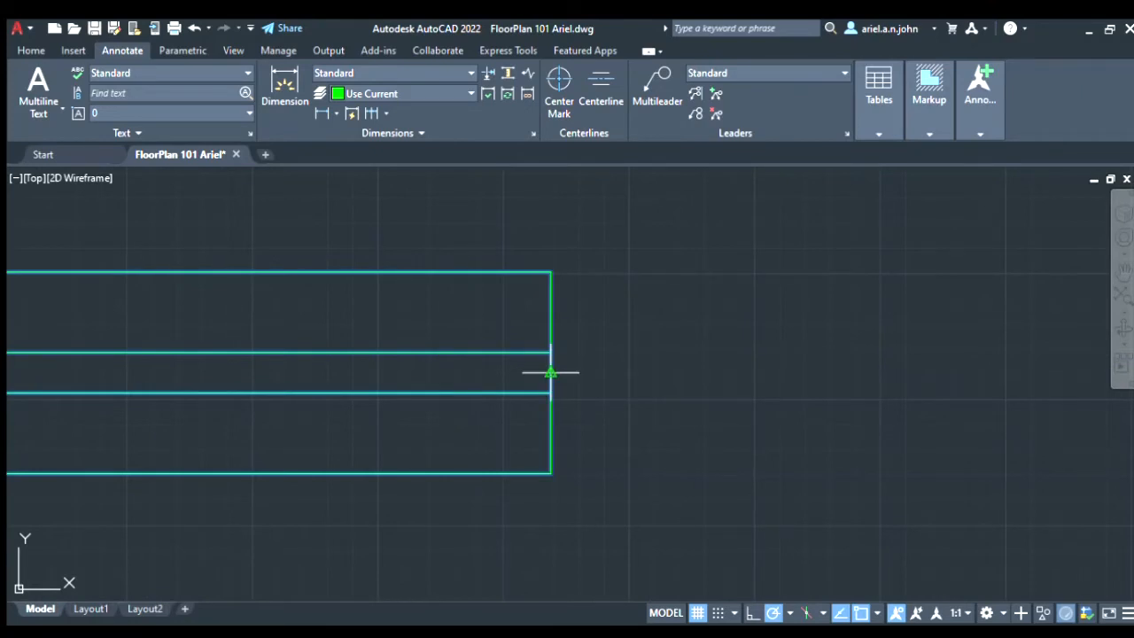
left_click(549, 370)
scroll(555, 363, "down", 4)
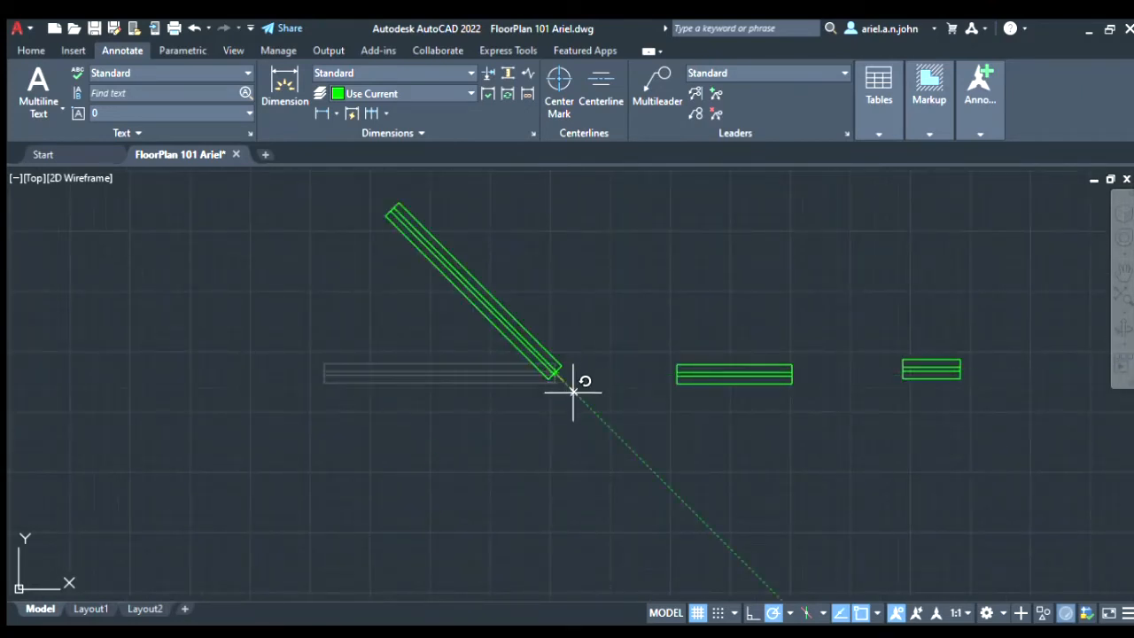
left_click(555, 458)
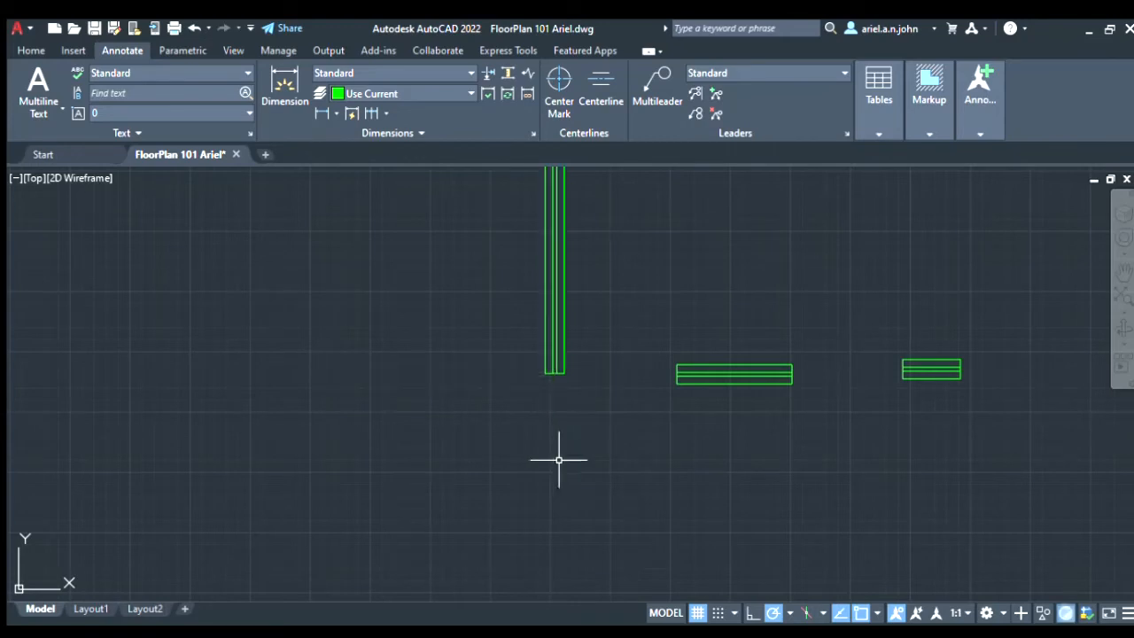
Step: Rotate the shortest loose window symbol to vertical about the midpoint of its right end
scroll(567, 460, "down", 5)
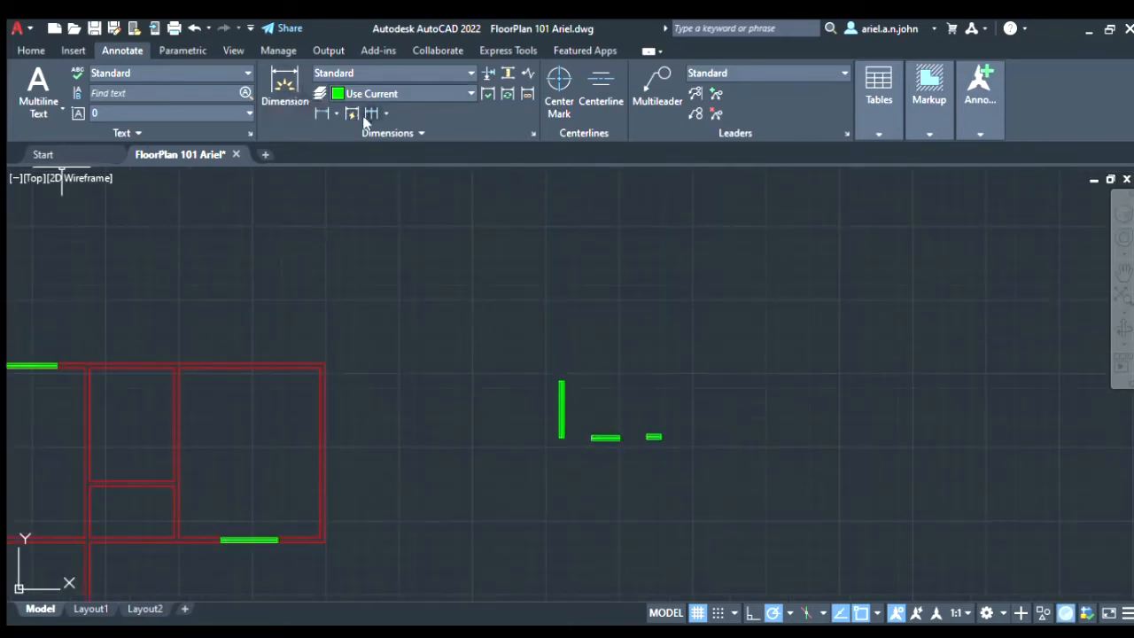
left_click(29, 50)
scroll(657, 531, "up", 4)
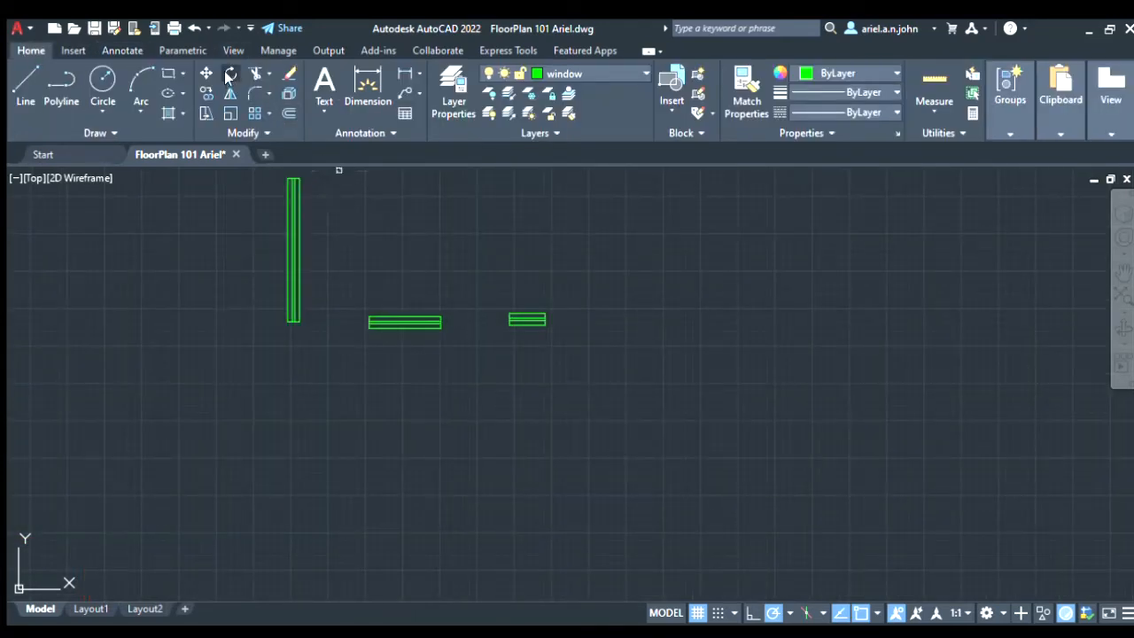
scroll(549, 329, "up", 2)
mouse_move(590, 352)
left_mouse_down()
mouse_move(476, 271)
mouse_move(477, 282)
left_mouse_up()
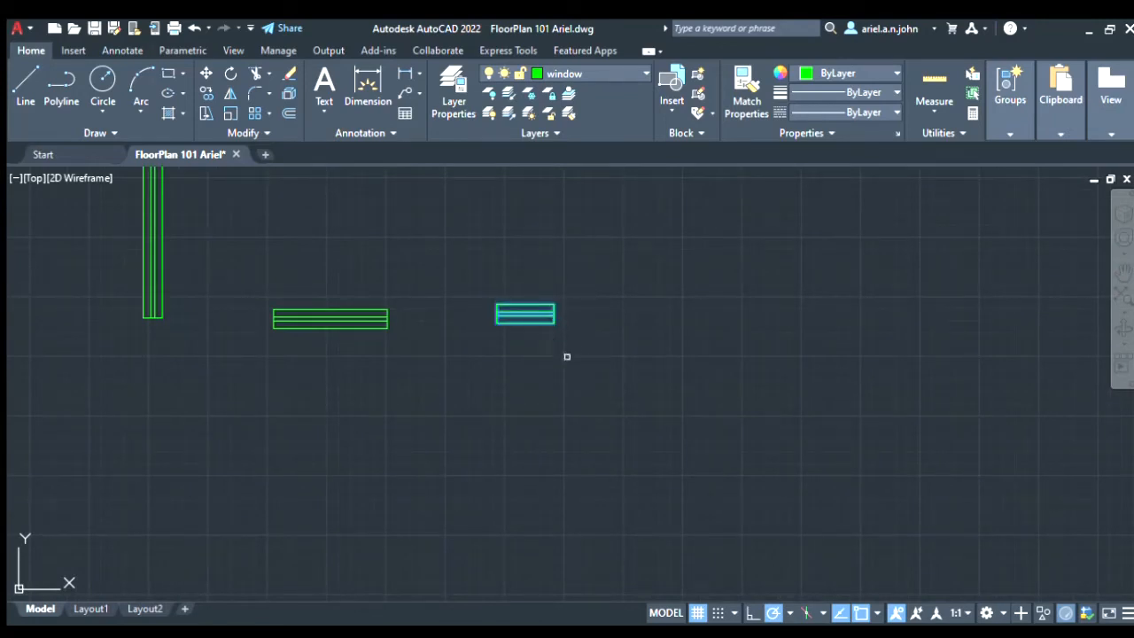
scroll(554, 325, "up", 6)
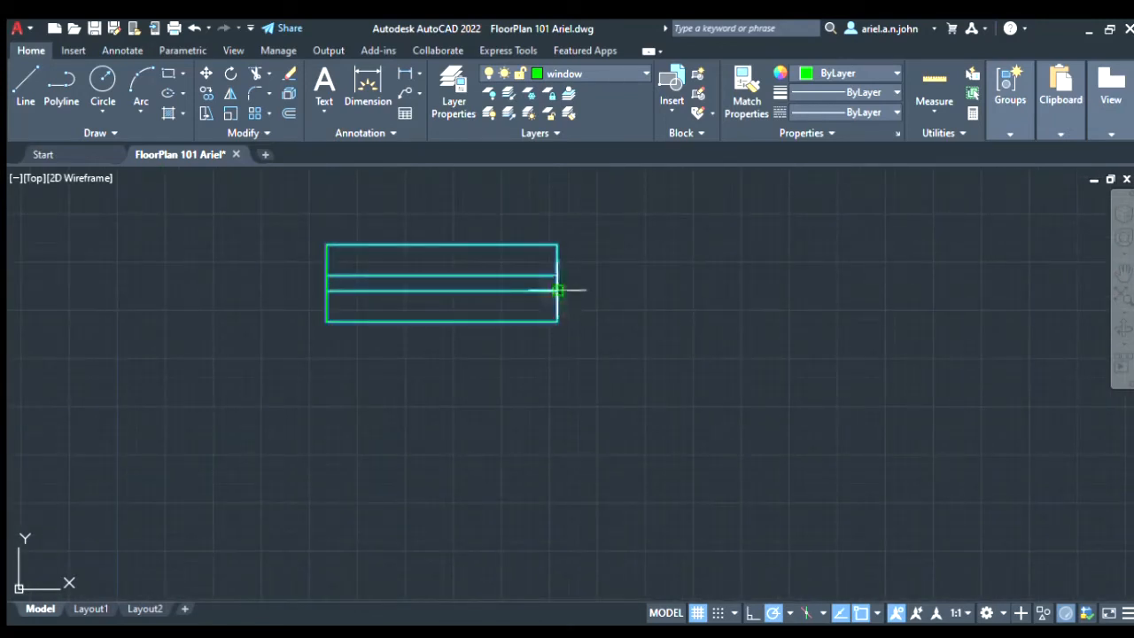
left_click(559, 281)
left_click(554, 401)
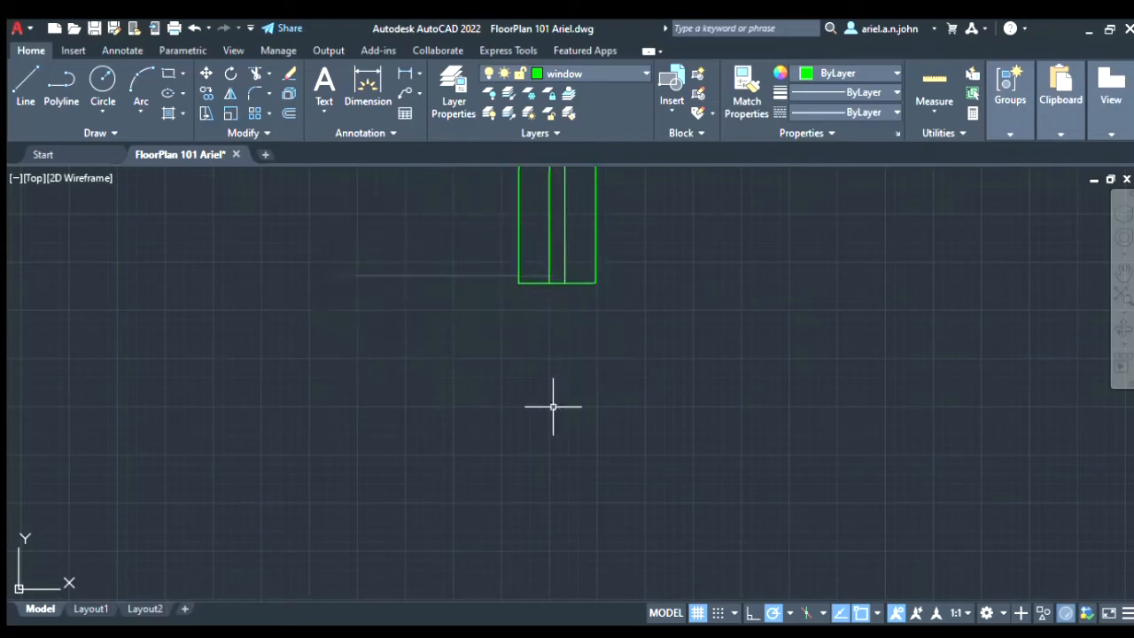
Step: Move the long vertical window by its left edge midpoint onto the rightmost room's right wall, centred on the inner wall line
scroll(574, 404, "down", 5)
scroll(428, 385, "up", 2)
middle_click_drag(428, 384, 624, 366)
scroll(449, 368, "down", 6)
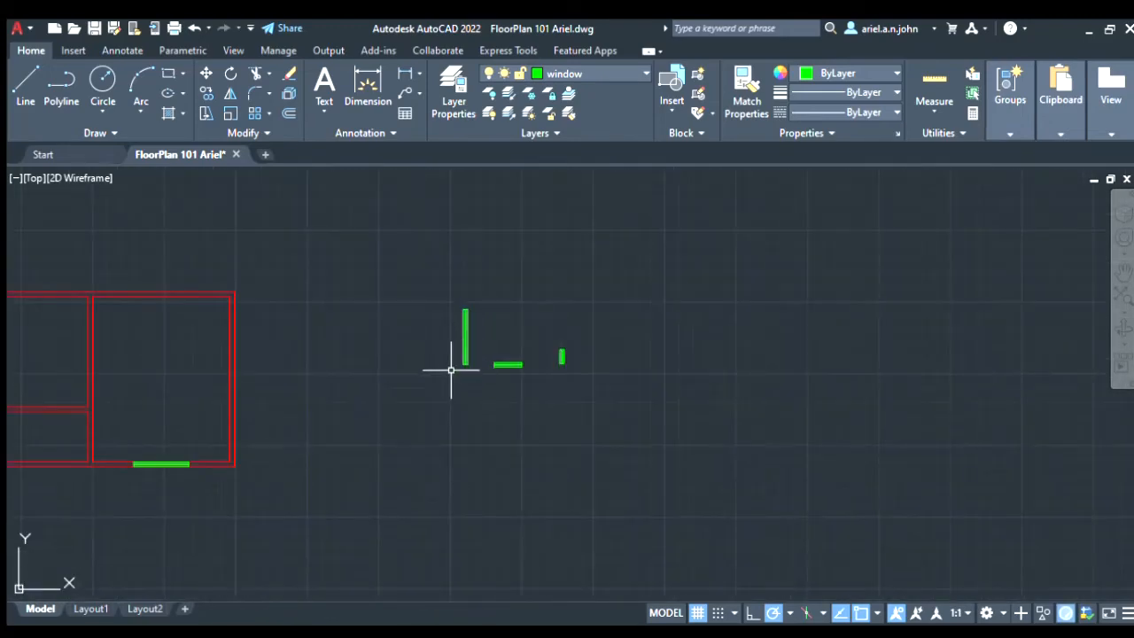
middle_click_drag(430, 358, 501, 399)
scroll(537, 405, "up", 3)
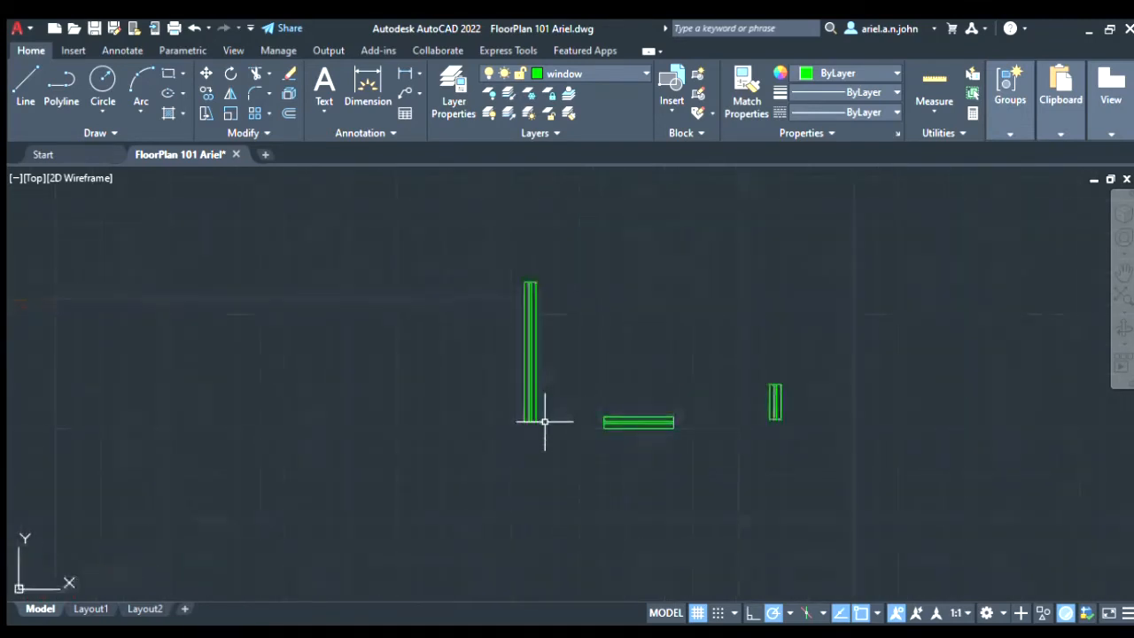
left_click(488, 248)
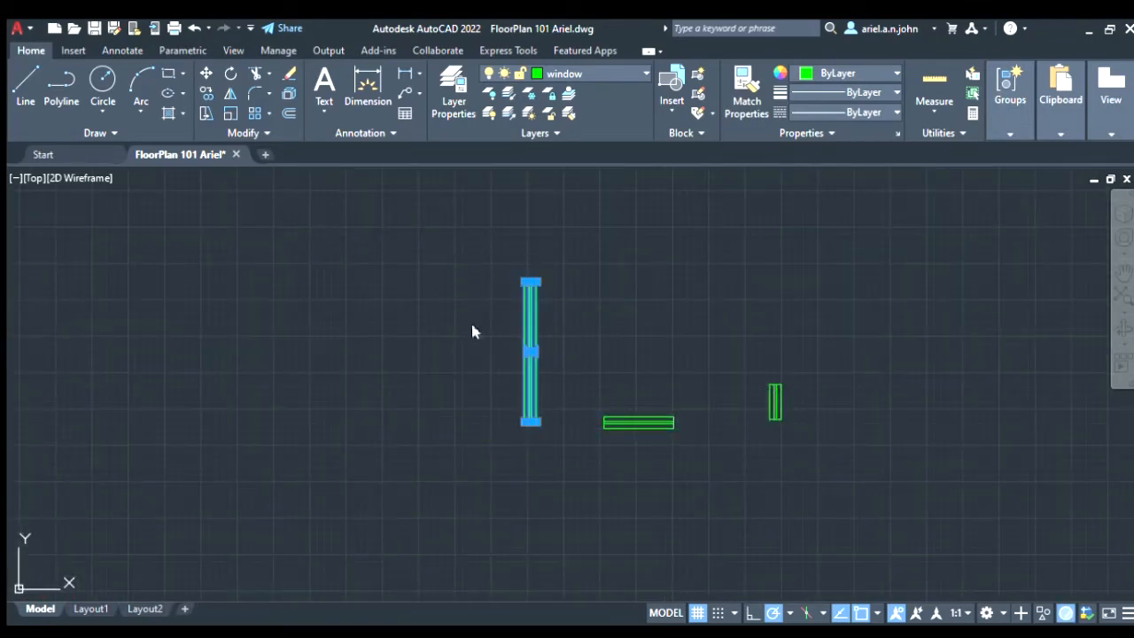
scroll(508, 359, "up", 5)
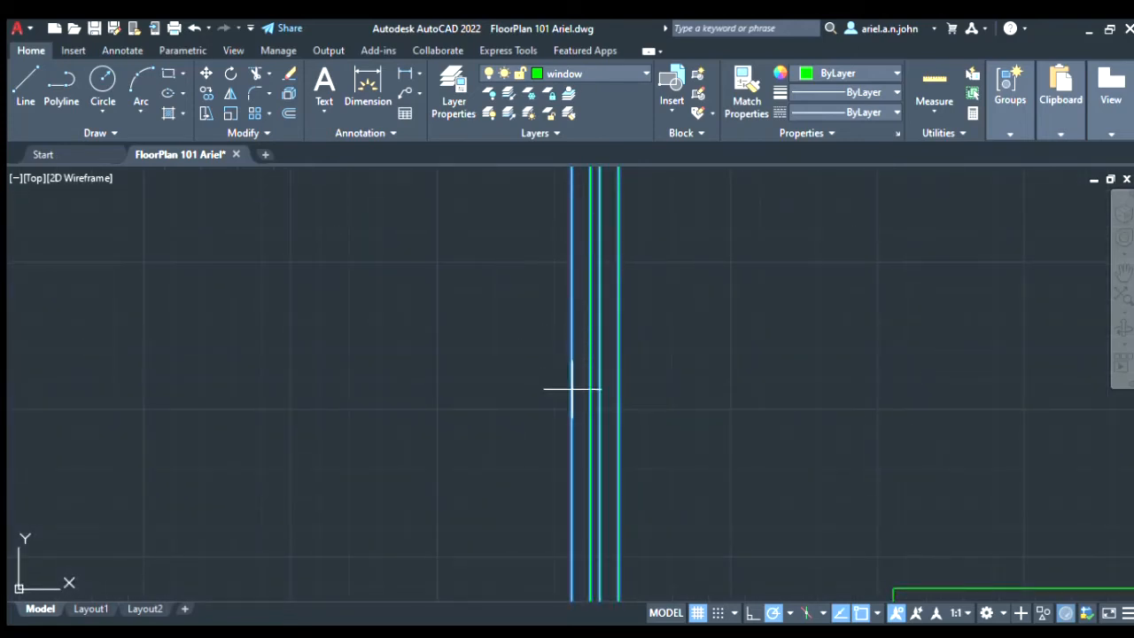
scroll(570, 394, "down", 3)
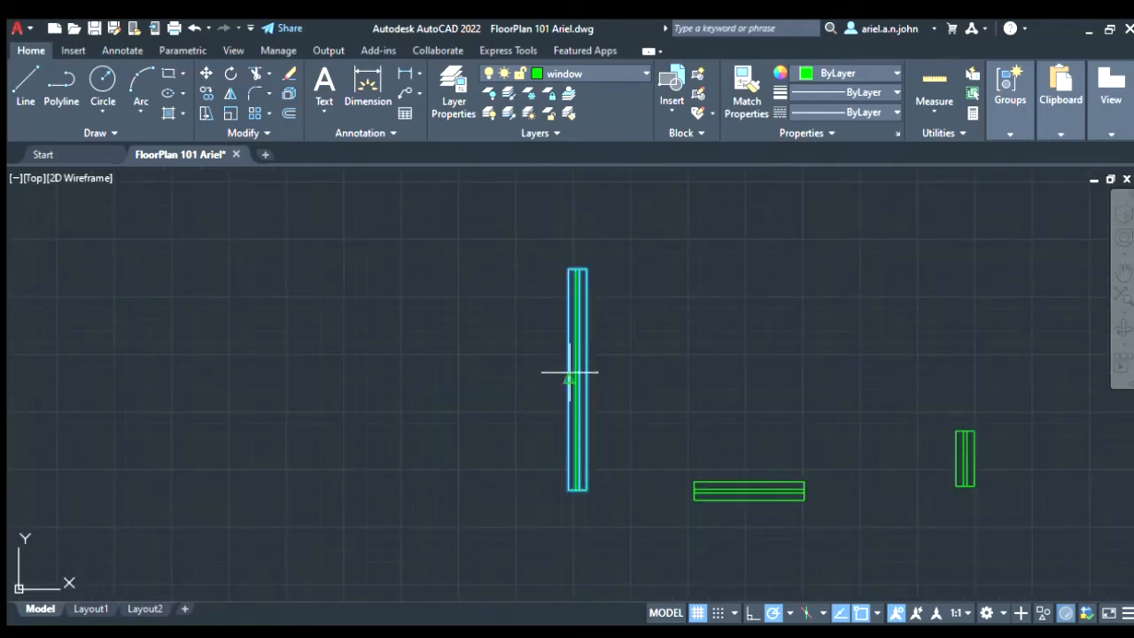
left_click(570, 378)
scroll(579, 374, "down", 9)
scroll(484, 391, "up", 6)
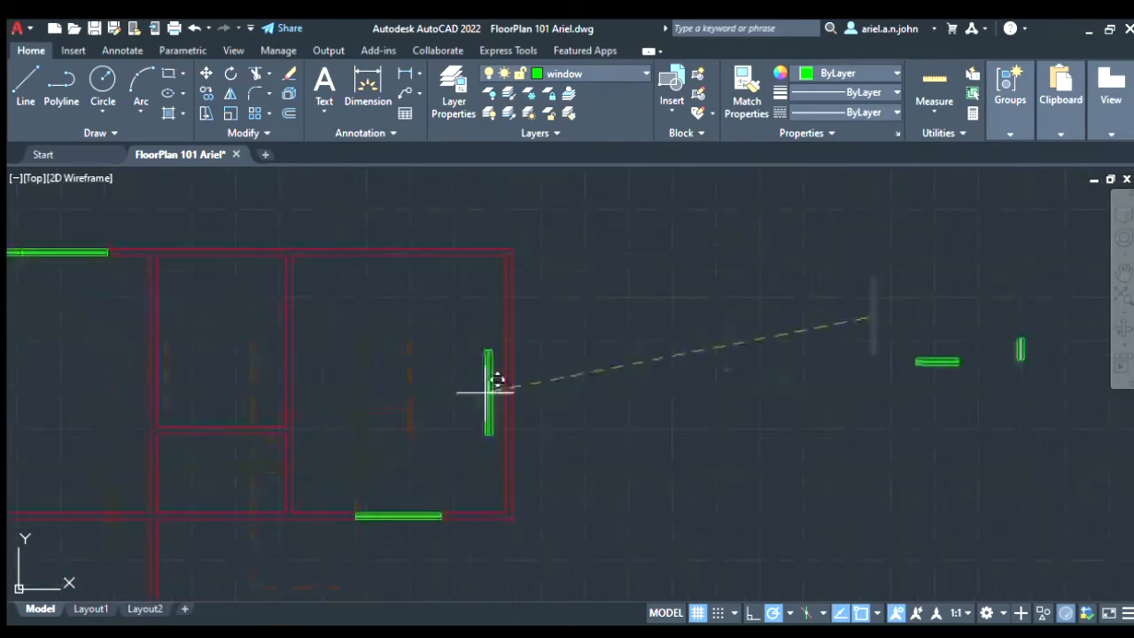
scroll(497, 381, "up", 4)
left_click(504, 384)
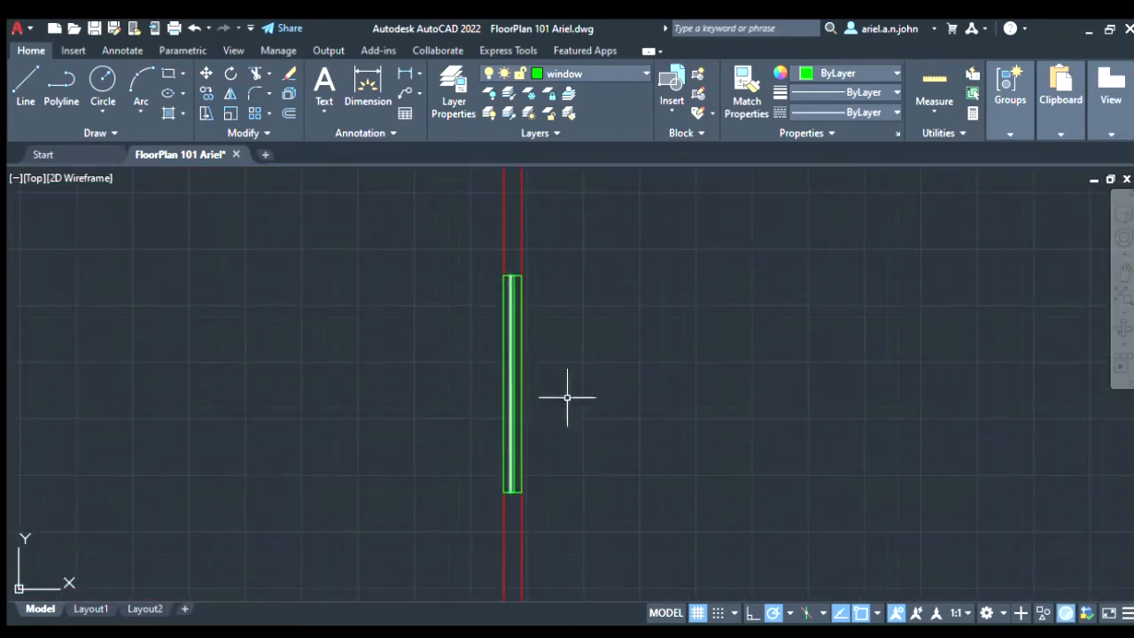
scroll(567, 397, "down", 4)
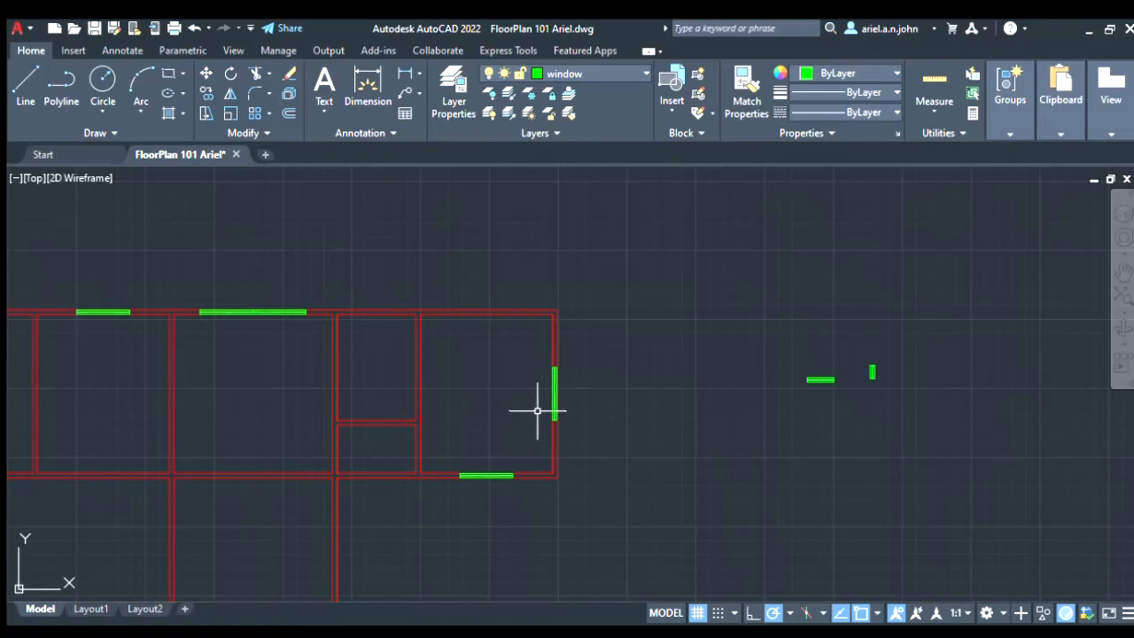
scroll(536, 410, "down", 5)
scroll(539, 405, "up", 8)
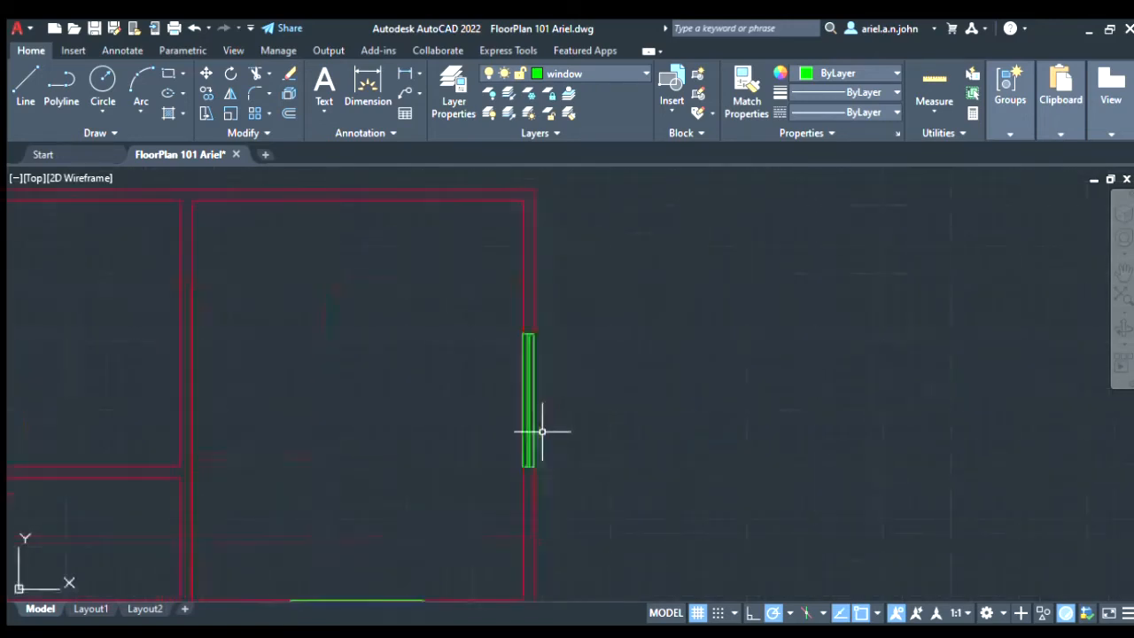
left_click(563, 473)
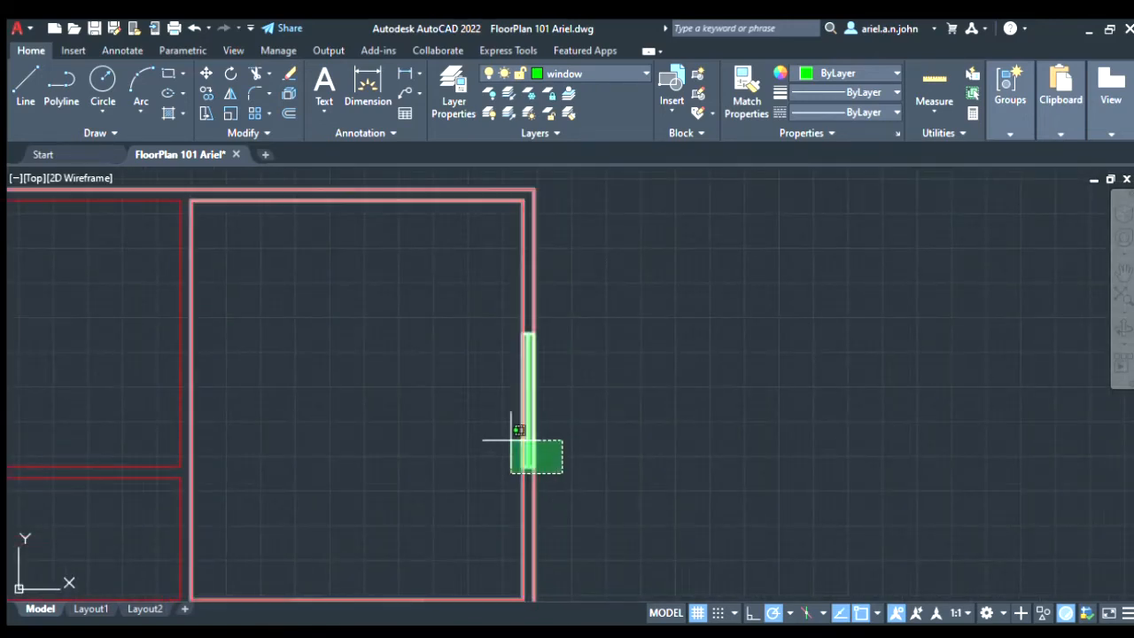
left_click(589, 358)
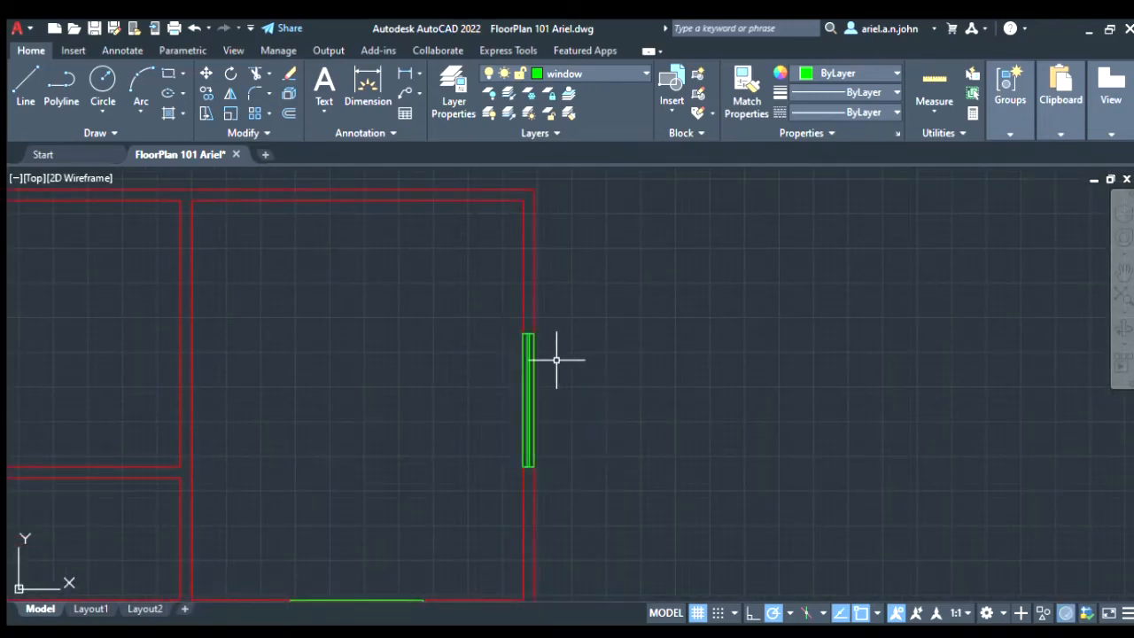
left_click(588, 490)
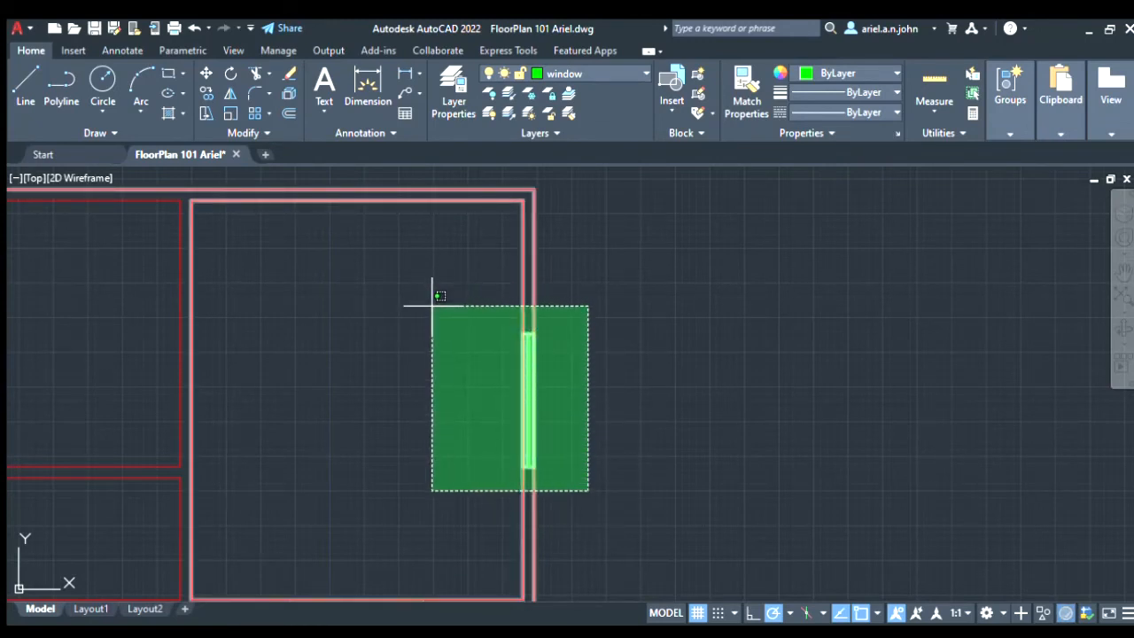
key("Escape")
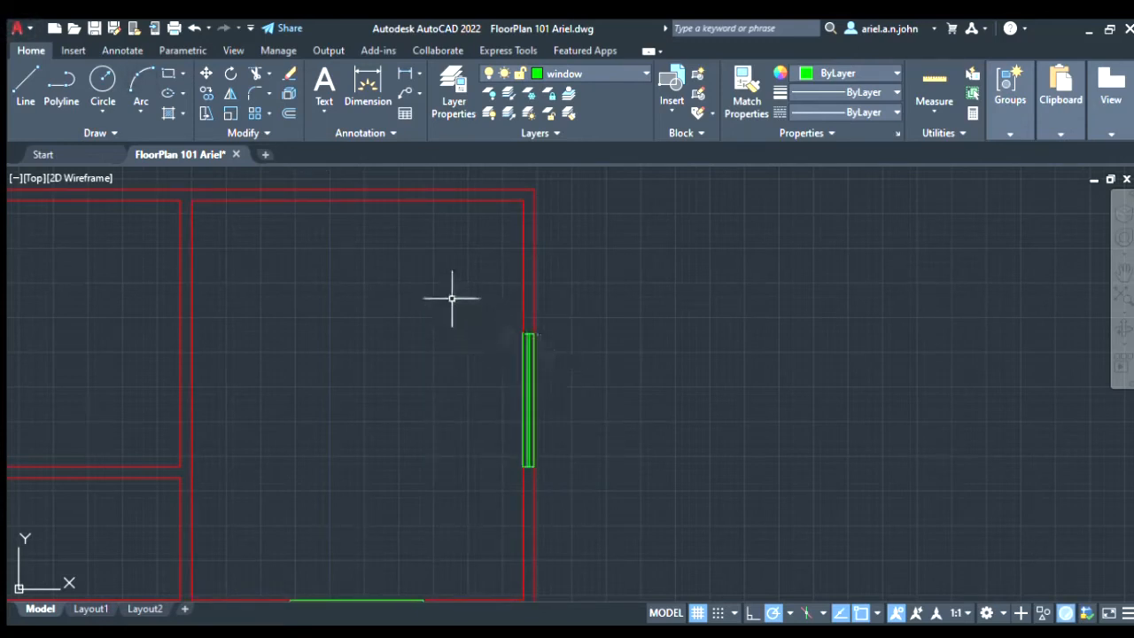
Step: Copy the vertical window from the rightmost room's right wall twice into that room, stacking the copies end to end as a double window
left_click(451, 298)
left_click(611, 518)
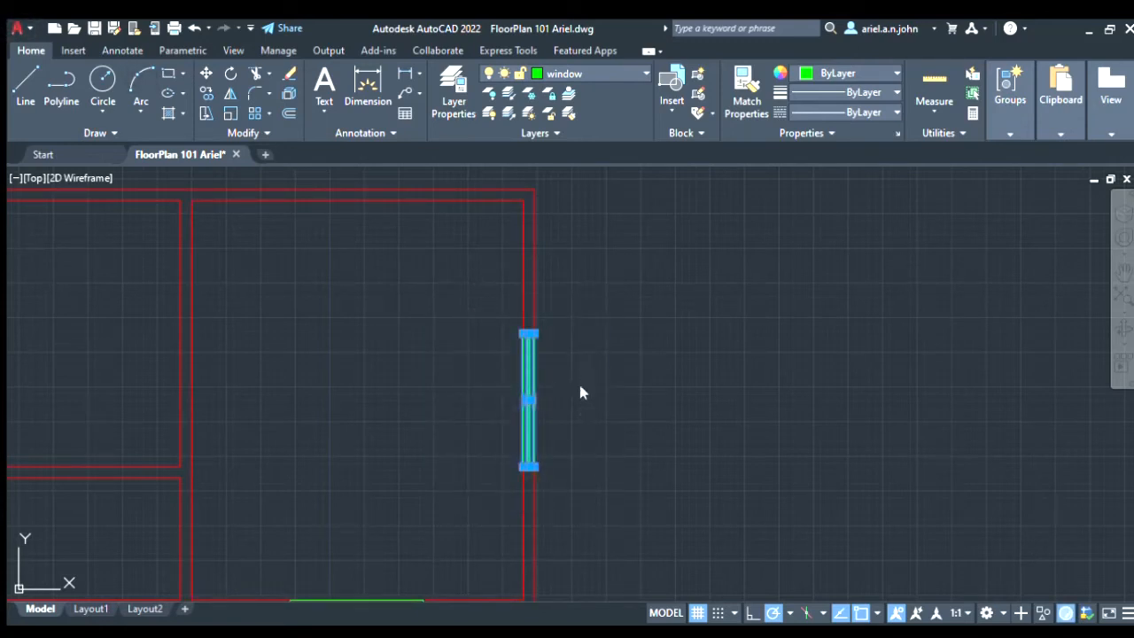
scroll(524, 333, "up", 4)
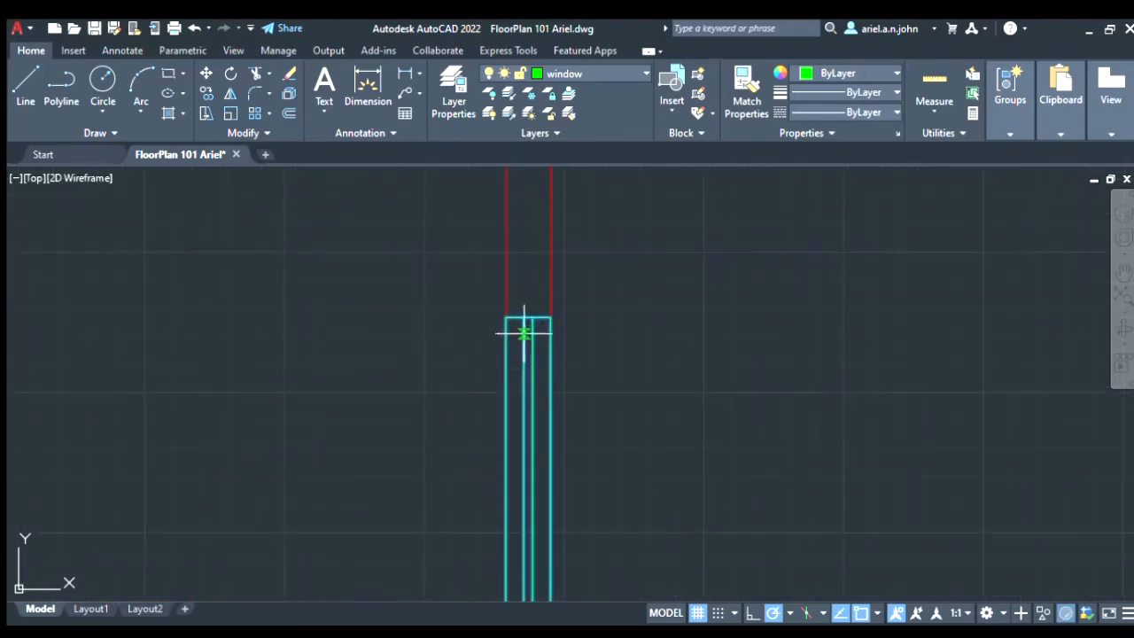
left_click(524, 316)
scroll(527, 304, "down", 5)
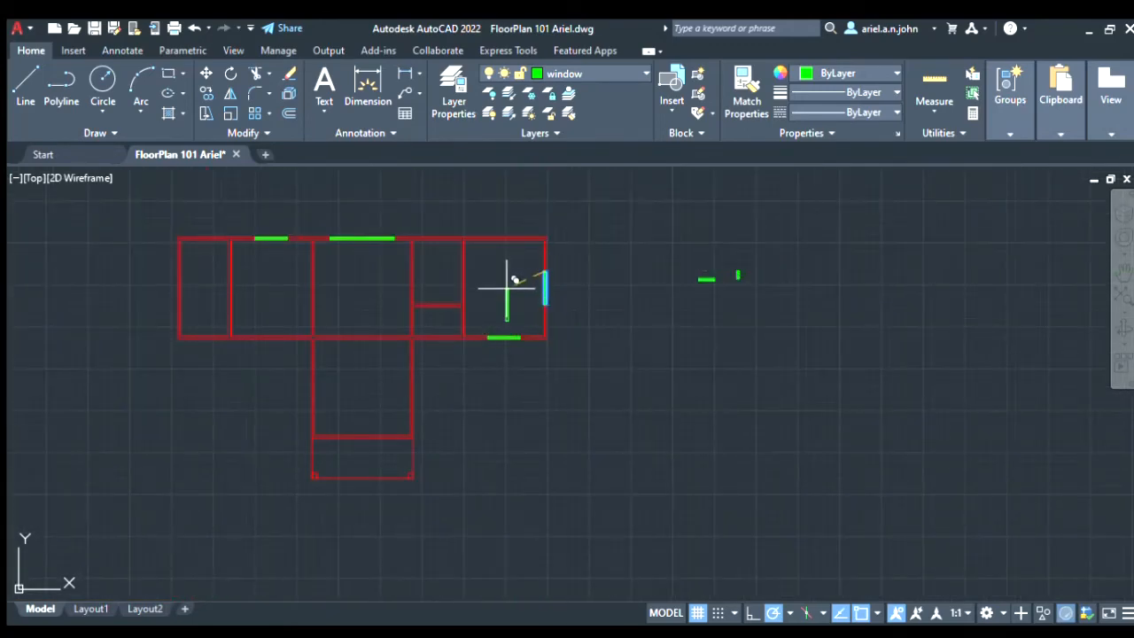
scroll(498, 286, "up", 10)
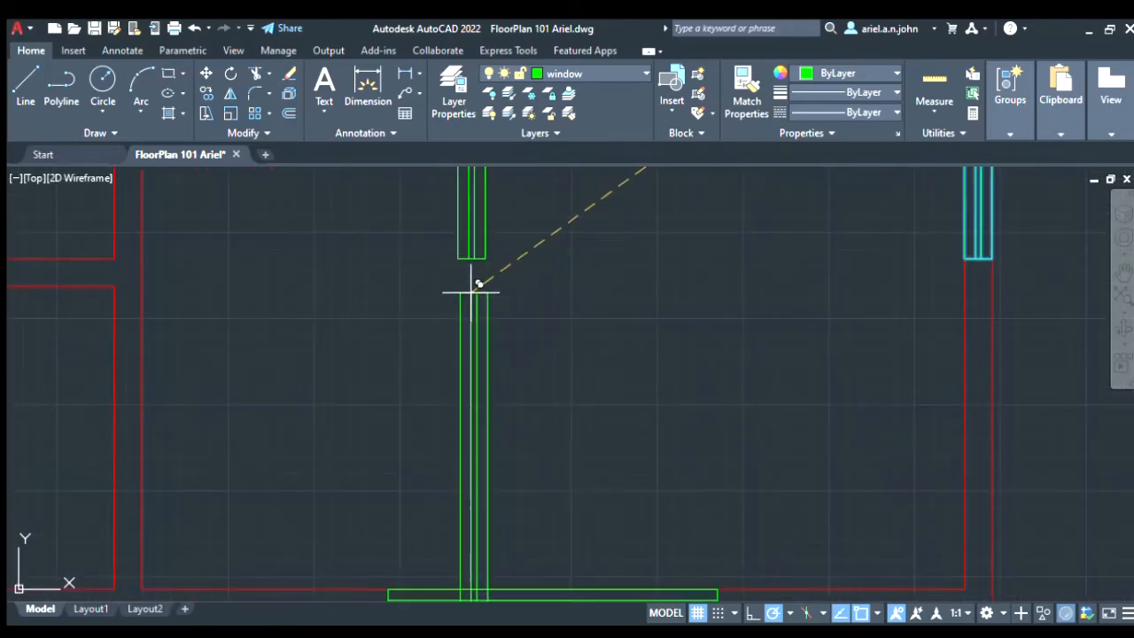
scroll(474, 253, "up", 8)
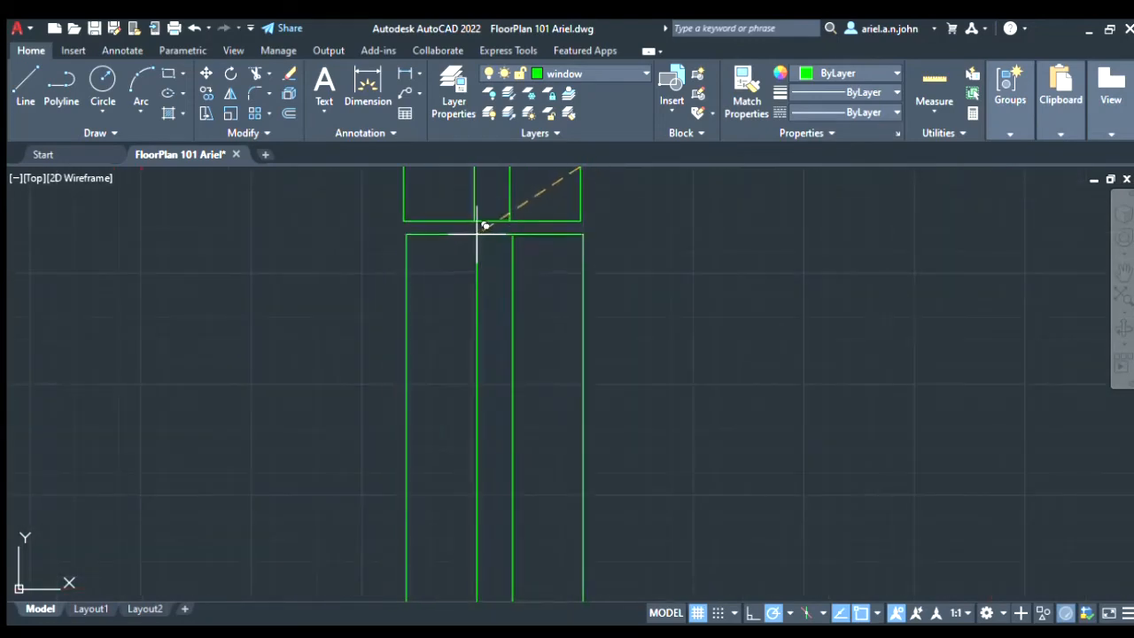
scroll(477, 222, "down", 8)
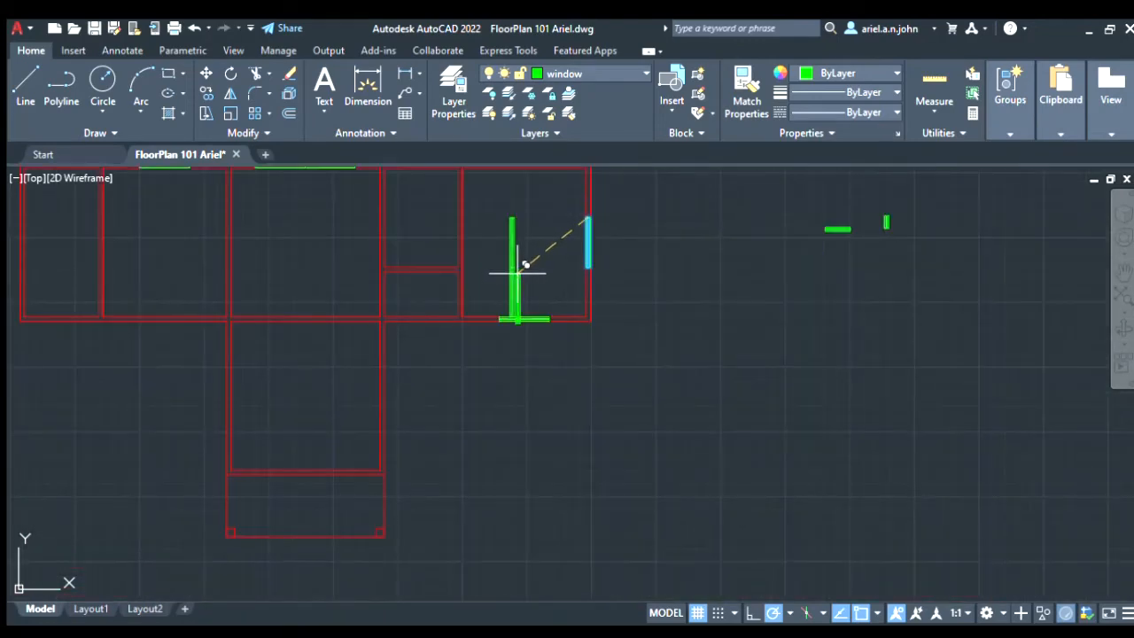
key("Escape")
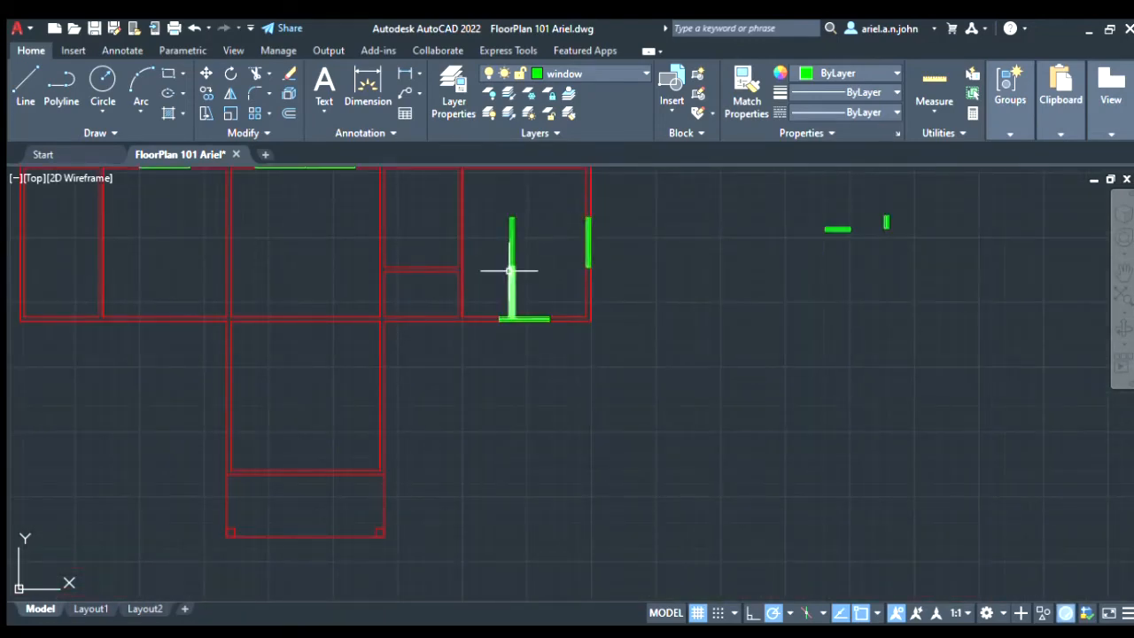
scroll(503, 209, "up", 4)
left_click(507, 213)
scroll(552, 384, "down", 4)
scroll(544, 423, "up", 4)
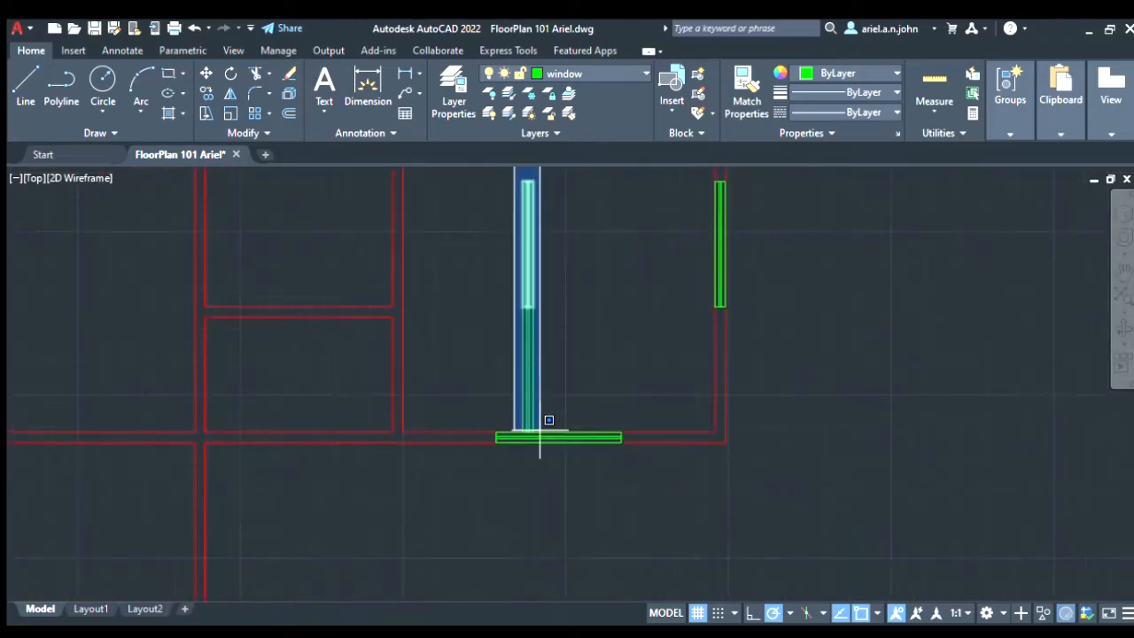
left_click(550, 433)
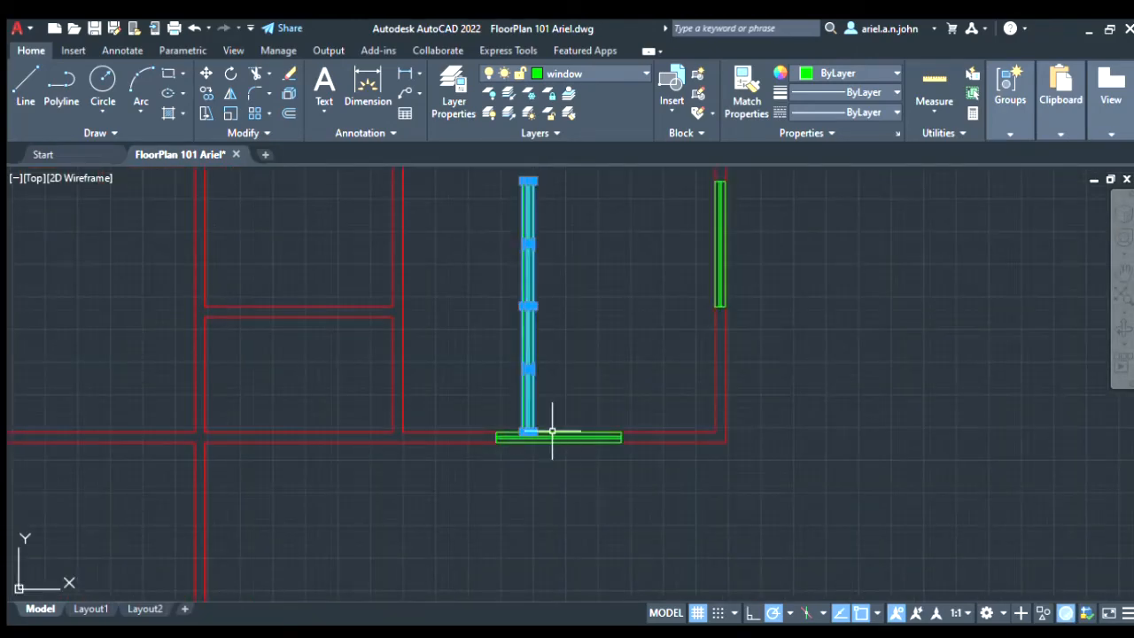
left_click(595, 369)
scroll(514, 304, "up", 4)
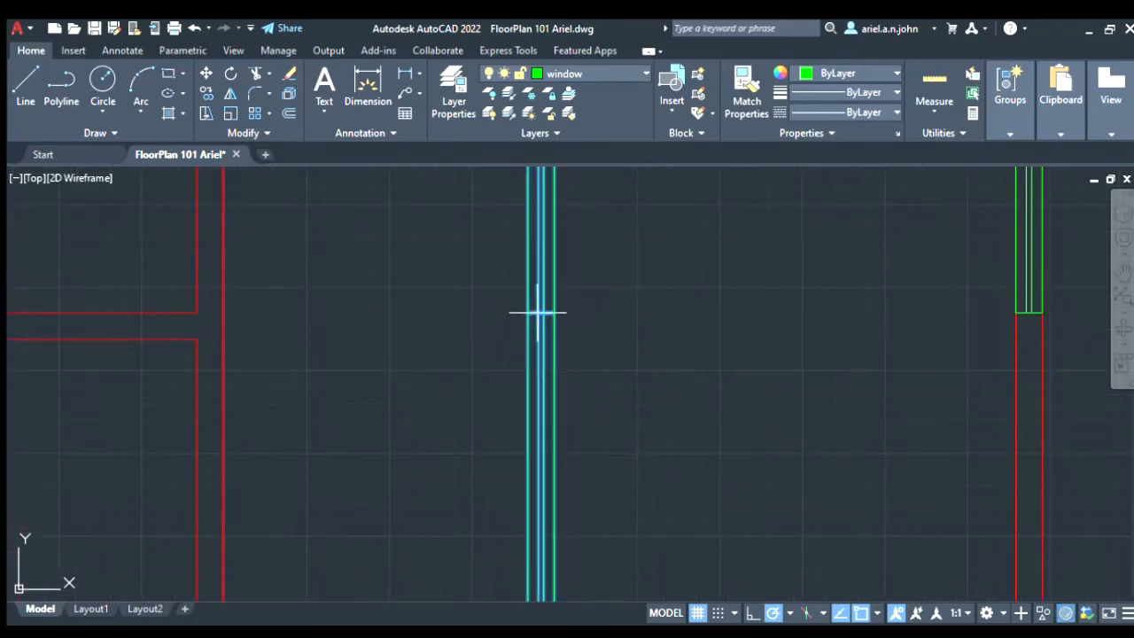
scroll(540, 323, "down", 5)
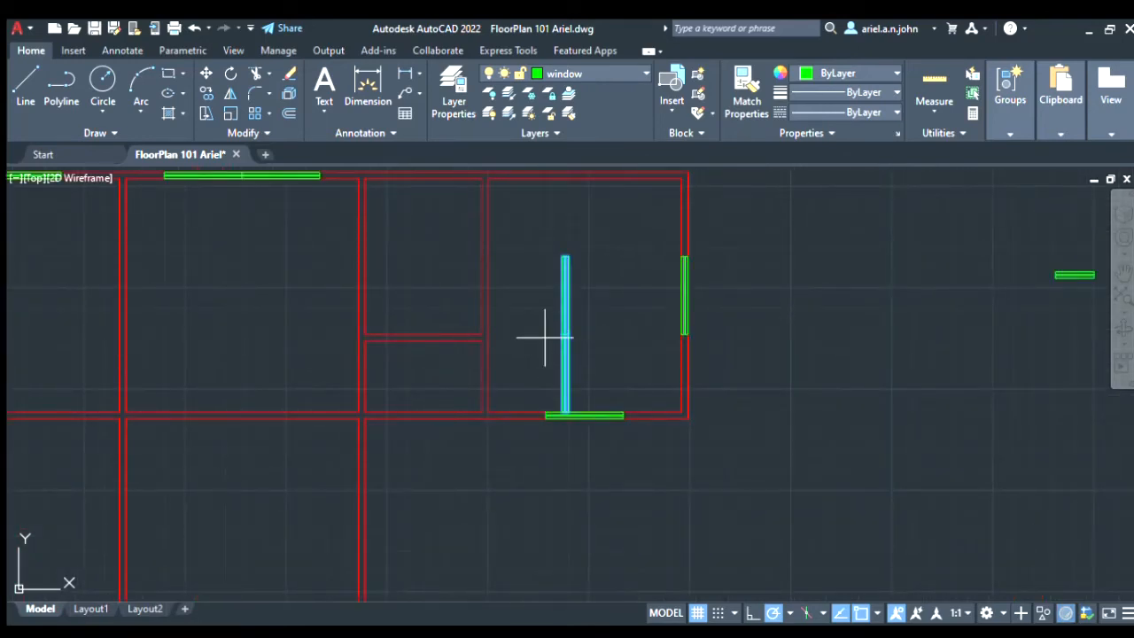
key("Escape")
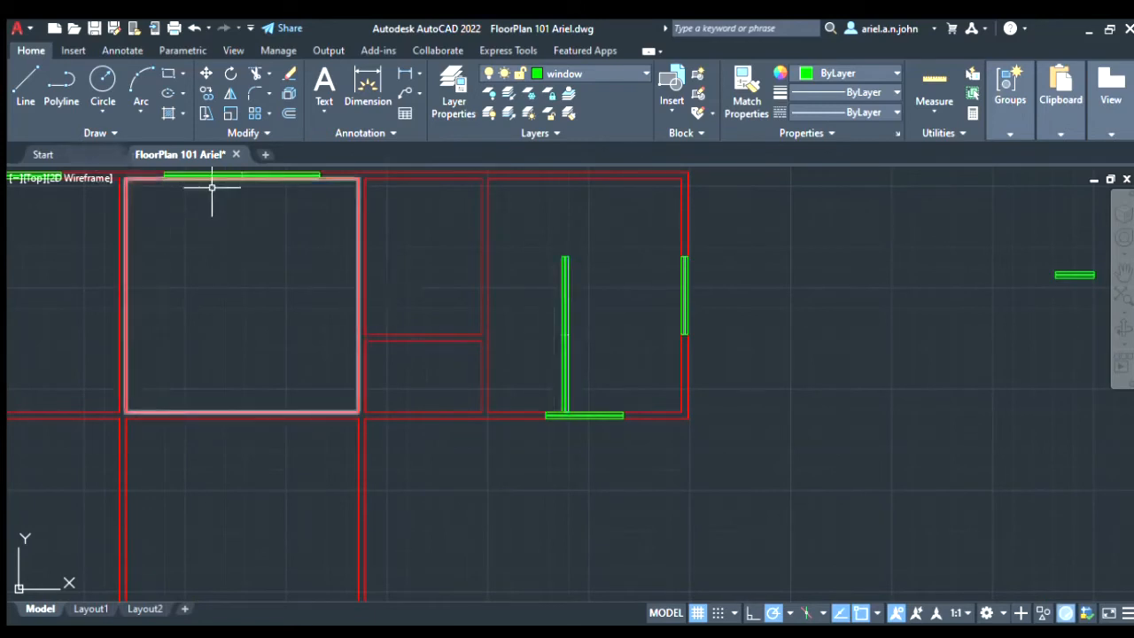
Step: Move the stacked vertical double window by its left edge centre point onto the lower room's right wall, centred on the inner wall line
left_click(558, 294)
left_click(594, 385)
left_click(583, 365)
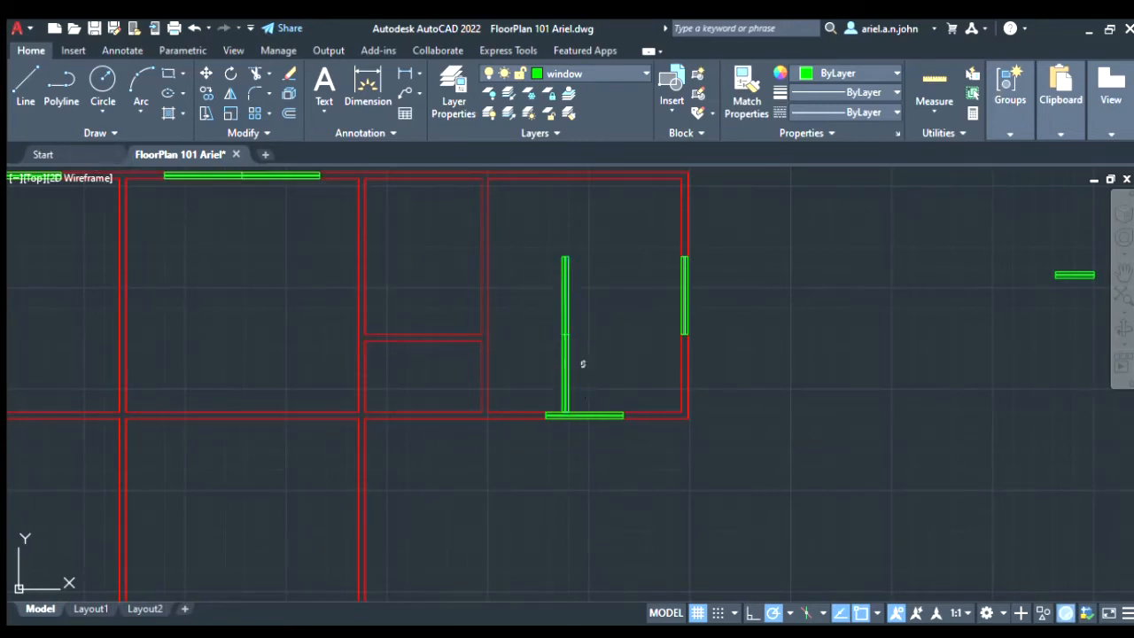
left_click(503, 291)
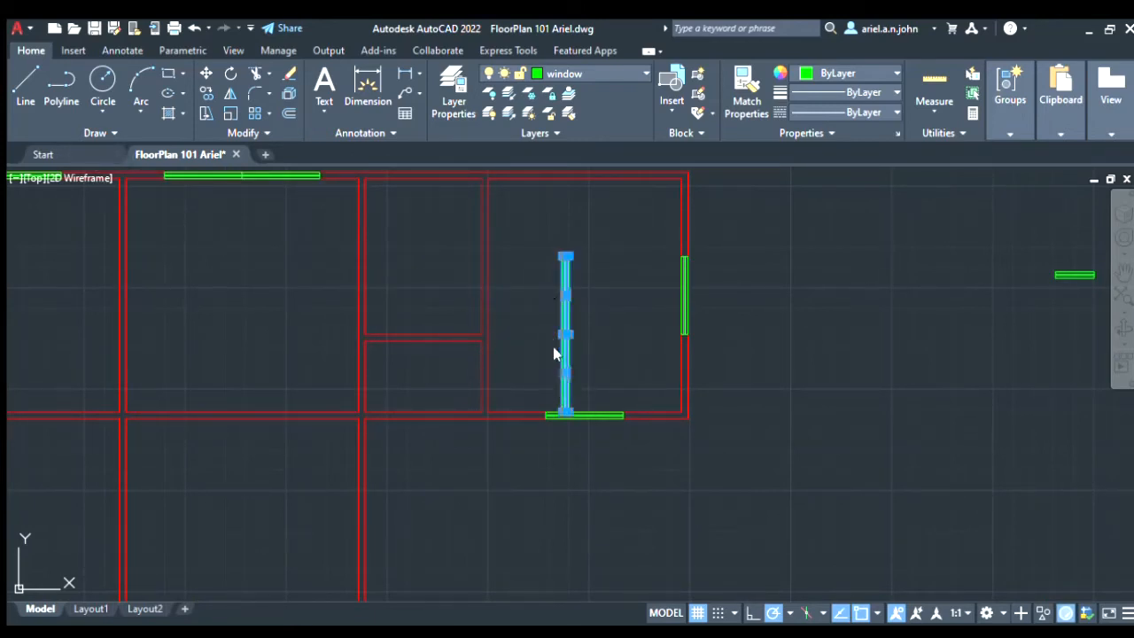
type("m")
key("Return")
scroll(560, 340, "up", 3)
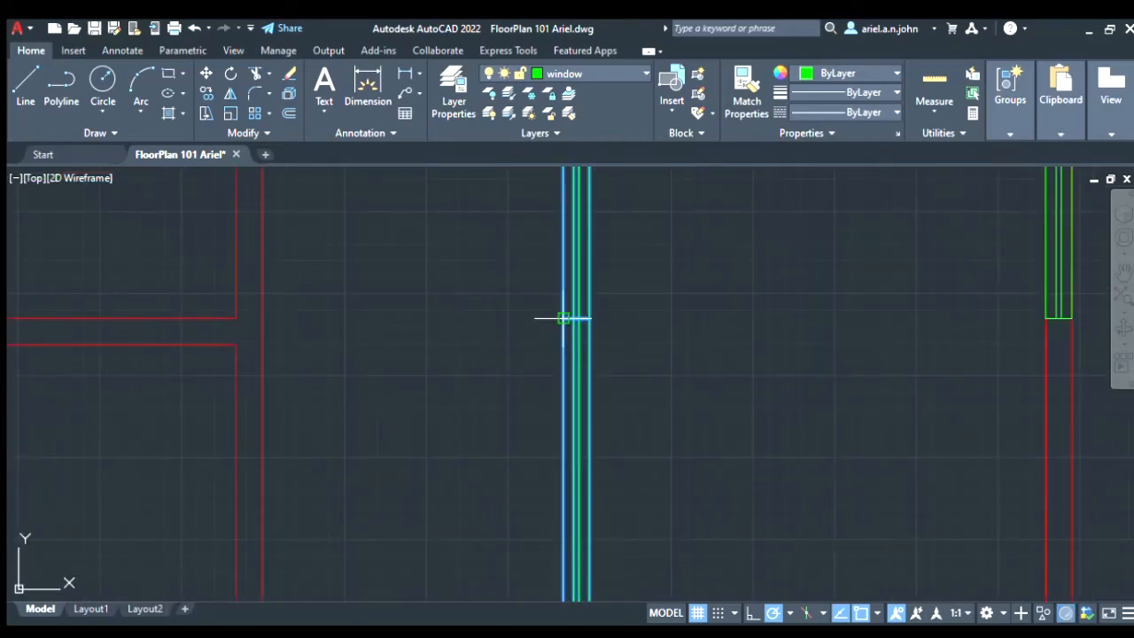
left_click(563, 317)
scroll(567, 303, "down", 4)
scroll(452, 443, "up", 6)
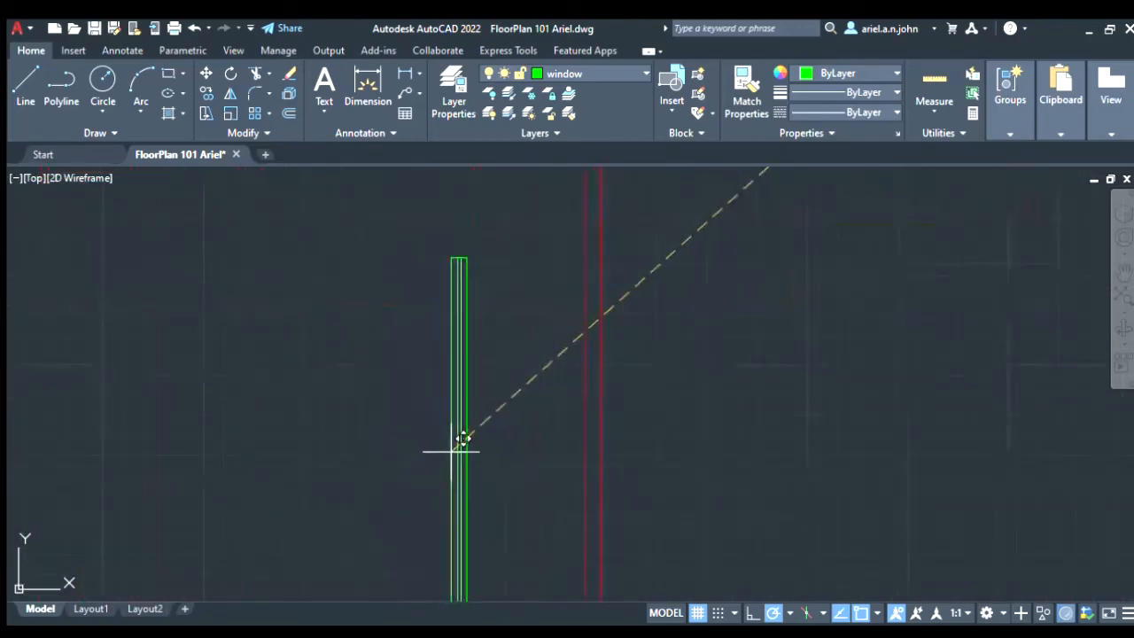
scroll(514, 399, "down", 4)
scroll(545, 394, "up", 3)
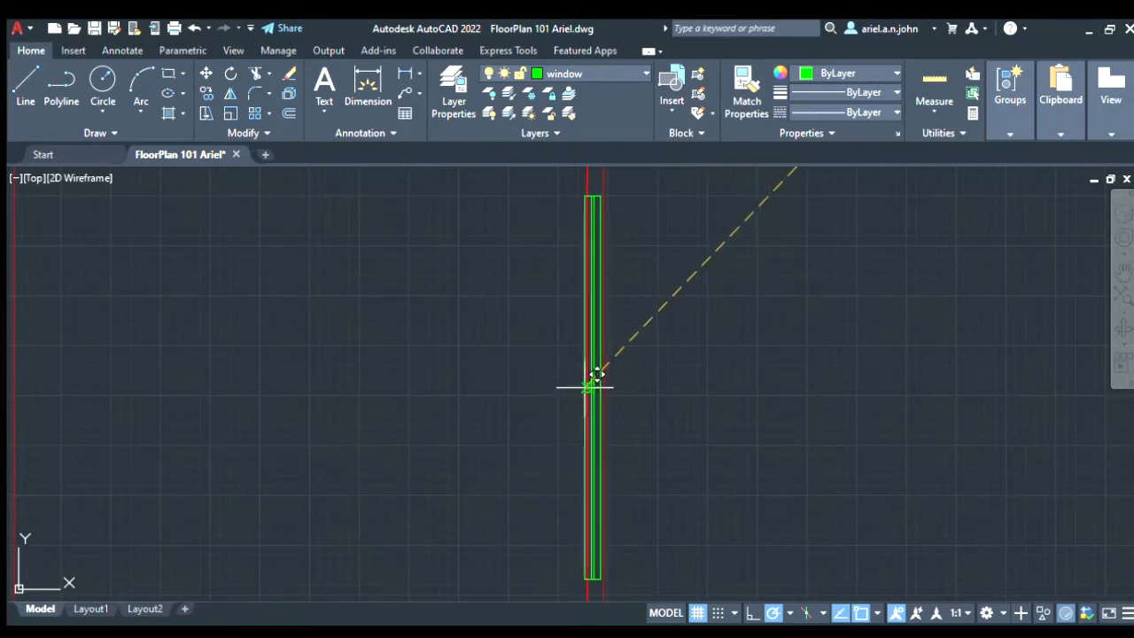
scroll(591, 376, "down", 3)
scroll(592, 376, "down", 2)
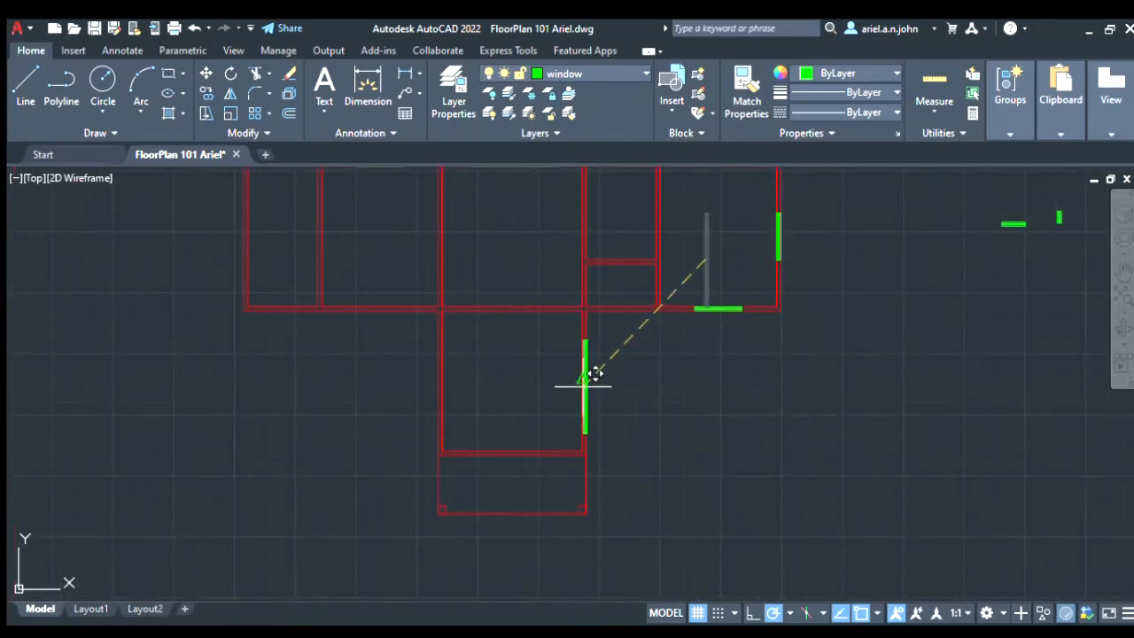
scroll(582, 381, "up", 5)
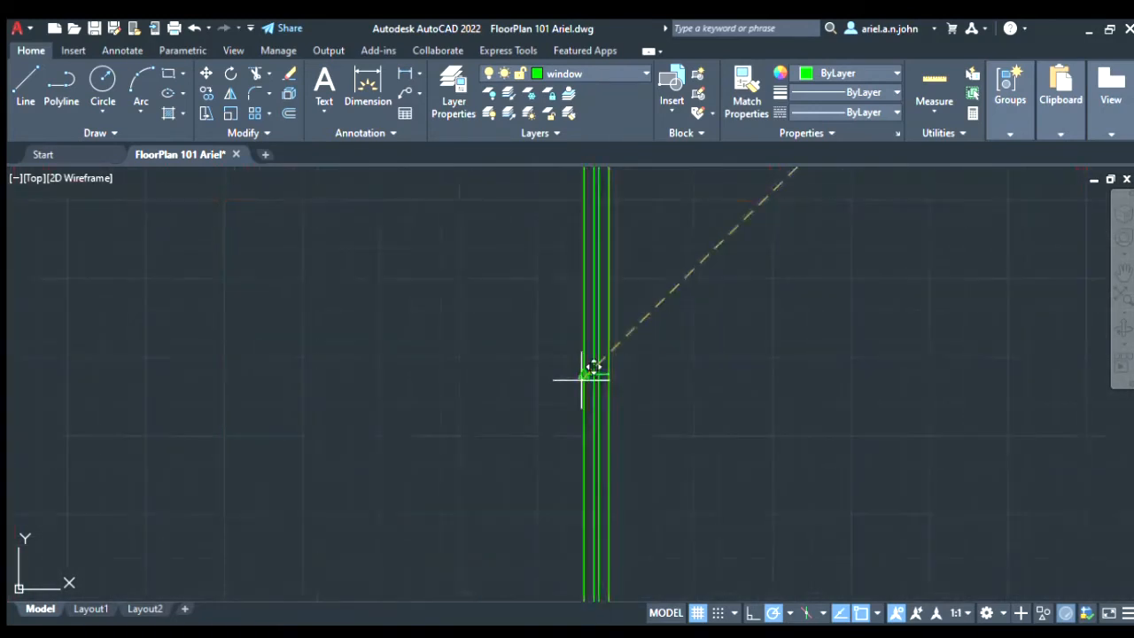
scroll(584, 374, "down", 5)
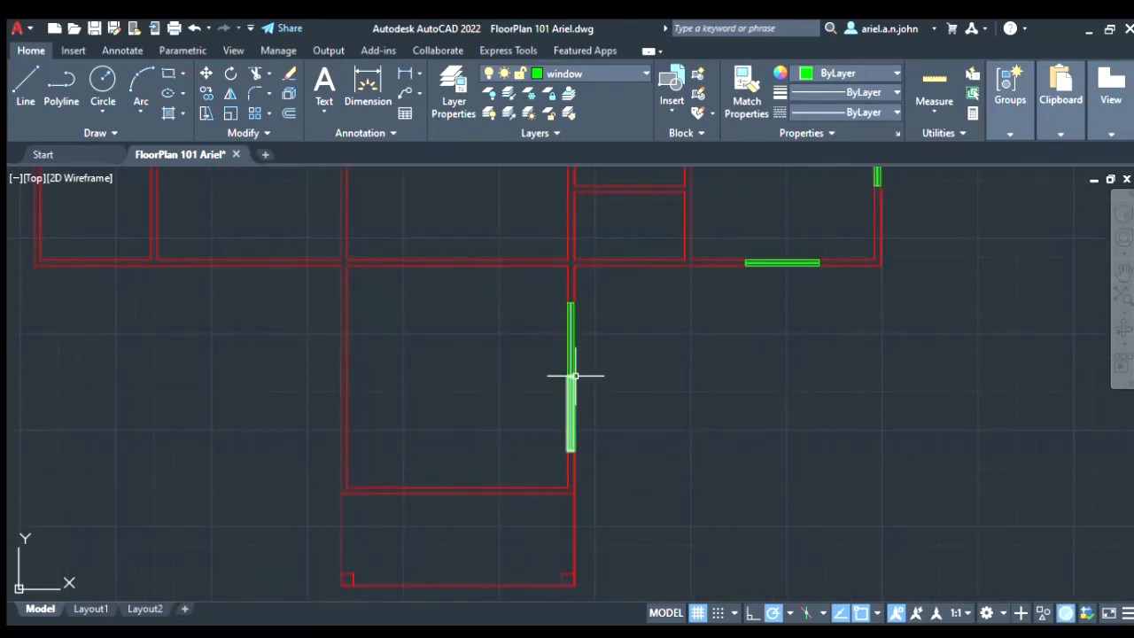
Step: Mirror the vertical double window onto the lower room's left wall about the vertical centreline of that room, keeping the original
scroll(588, 367, "down", 2)
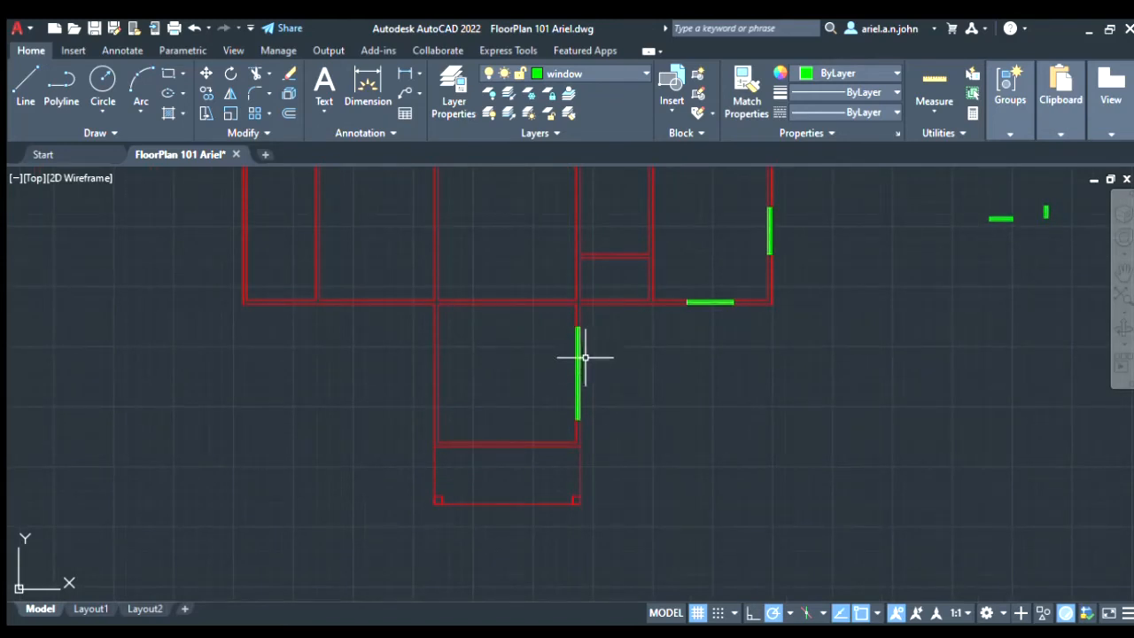
scroll(574, 367, "up", 3)
scroll(589, 367, "down", 3)
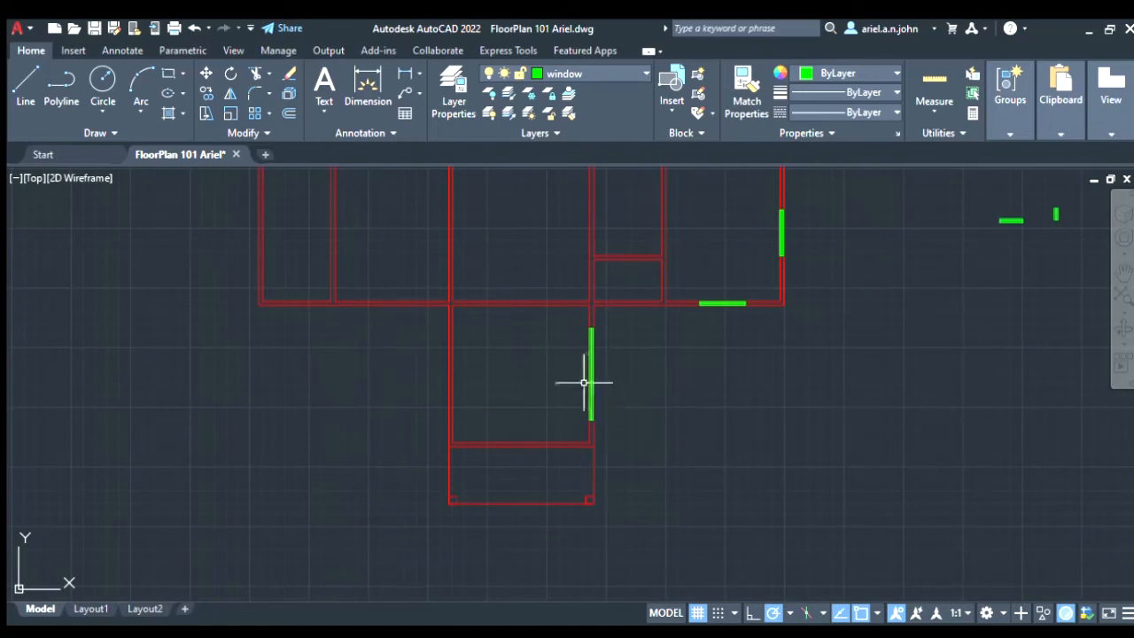
scroll(627, 355, "up", 2)
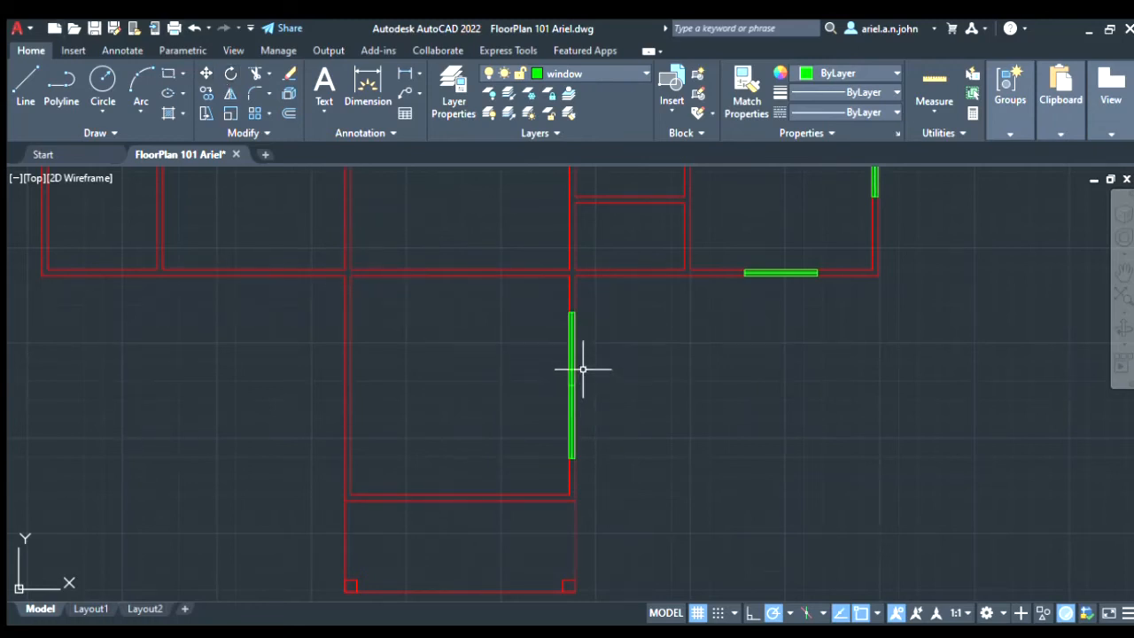
left_click(545, 306)
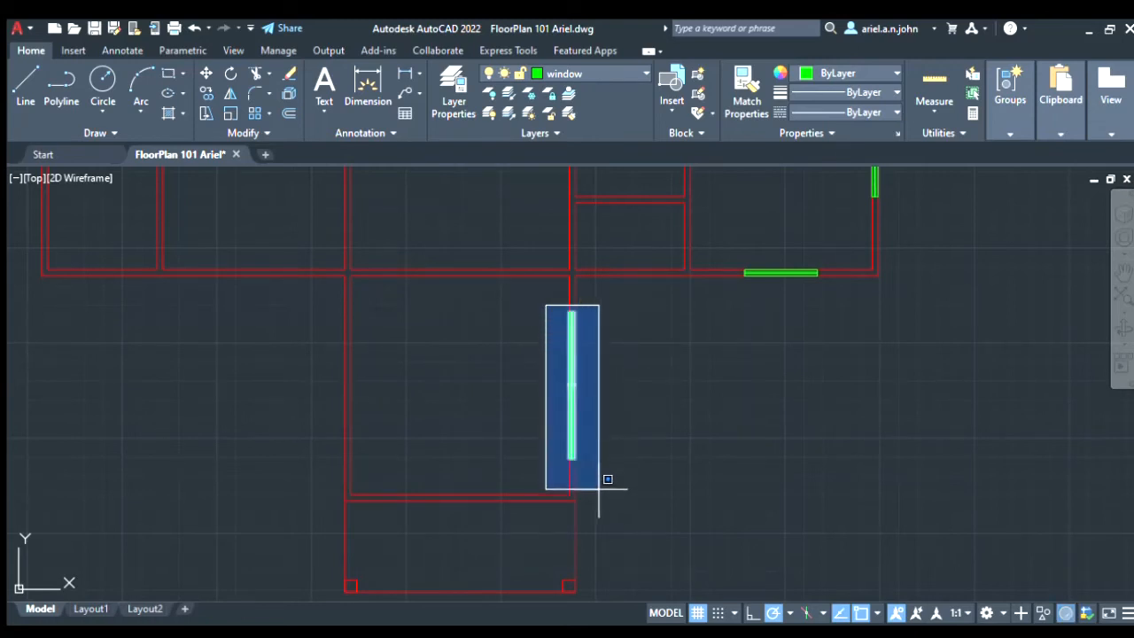
left_click(600, 478)
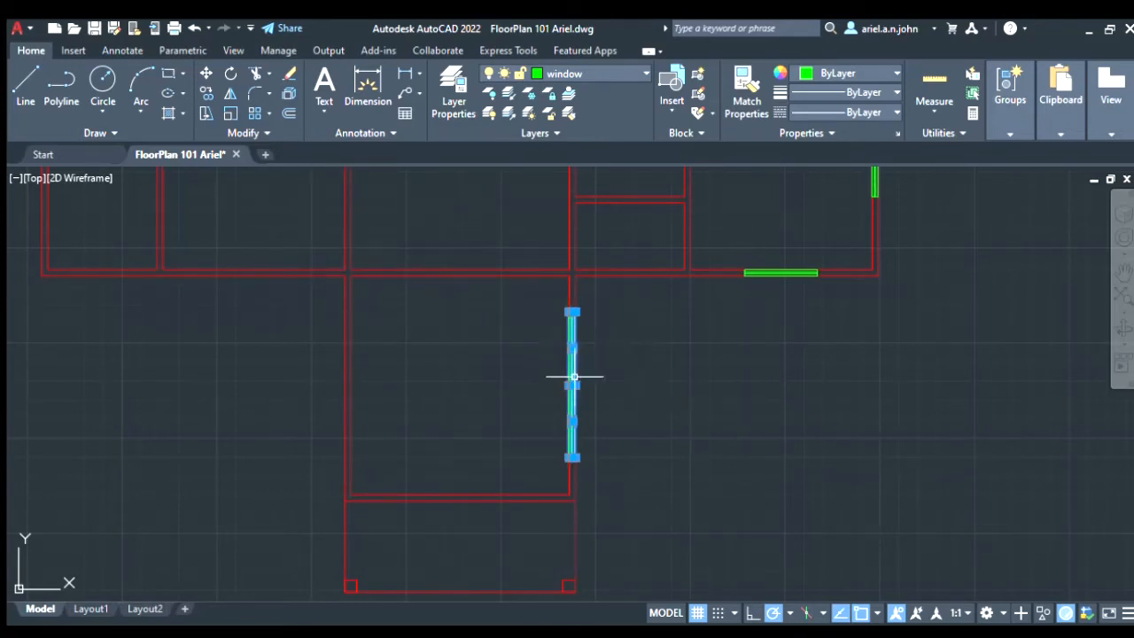
left_click(223, 95)
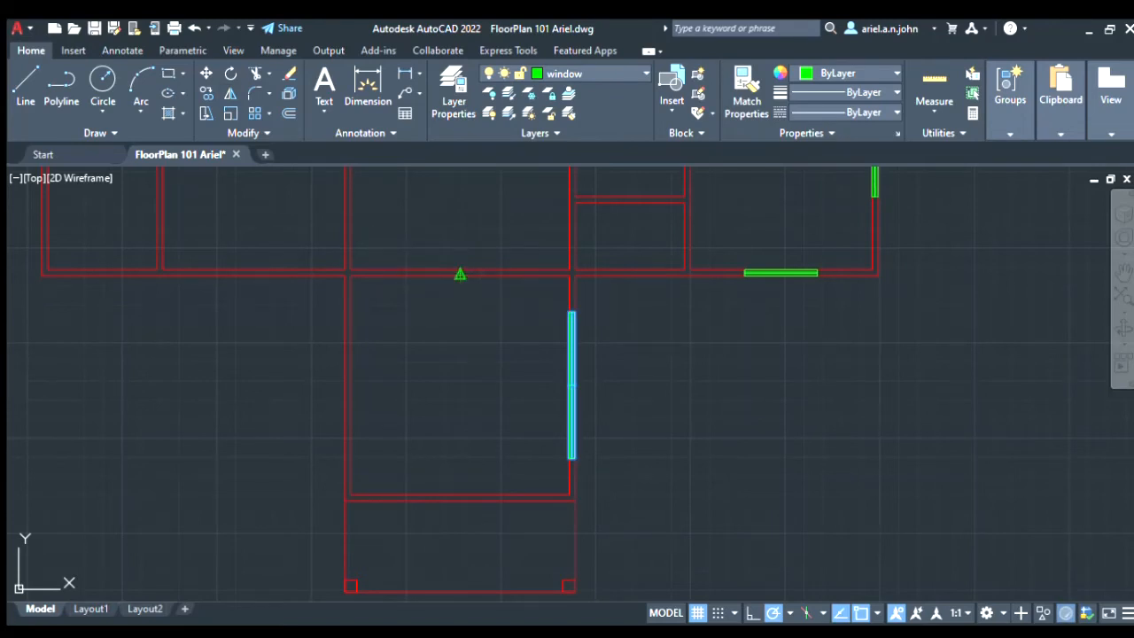
left_click(460, 274)
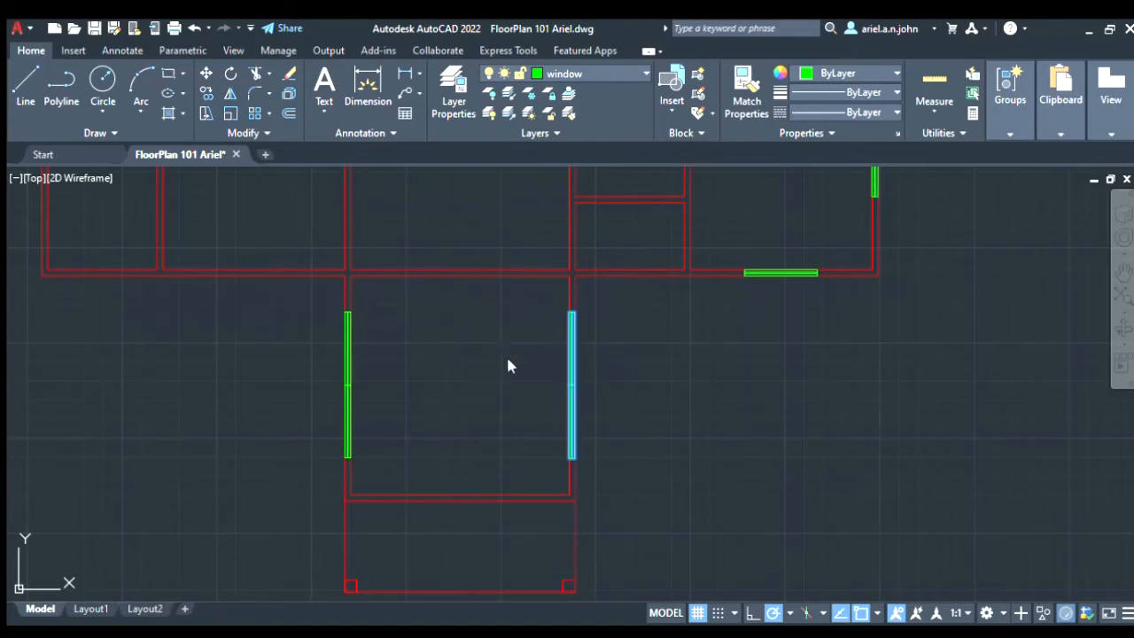
left_click(486, 596)
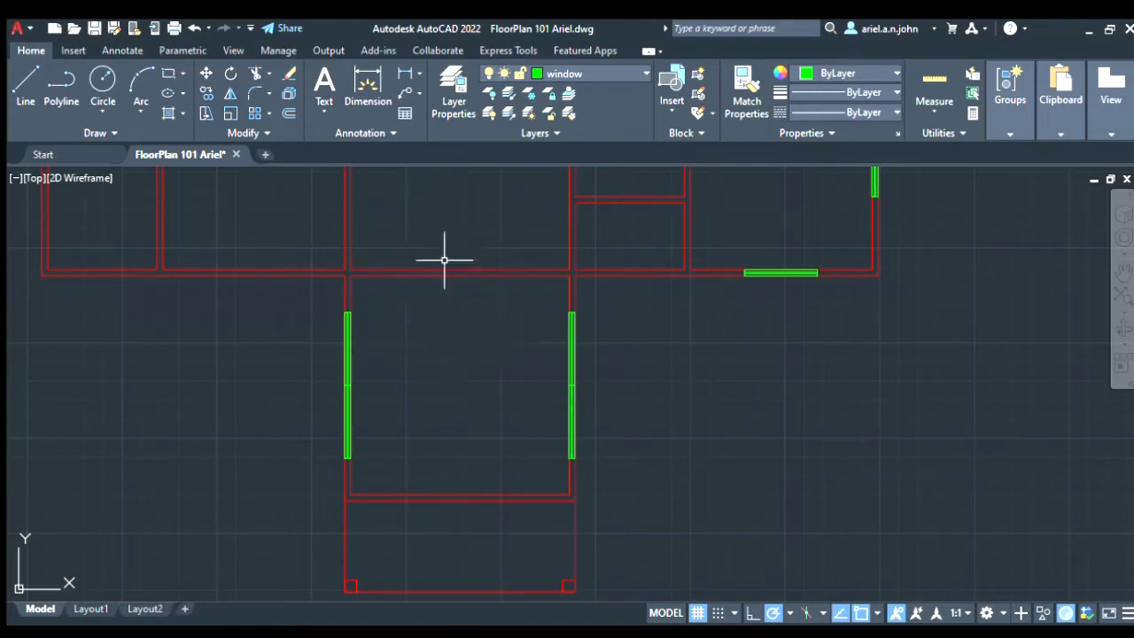
Step: Move the short horizontal window by its bottom edge midpoint onto the small upper room's top wall, centred on the inner wall line
scroll(526, 374, "down", 5)
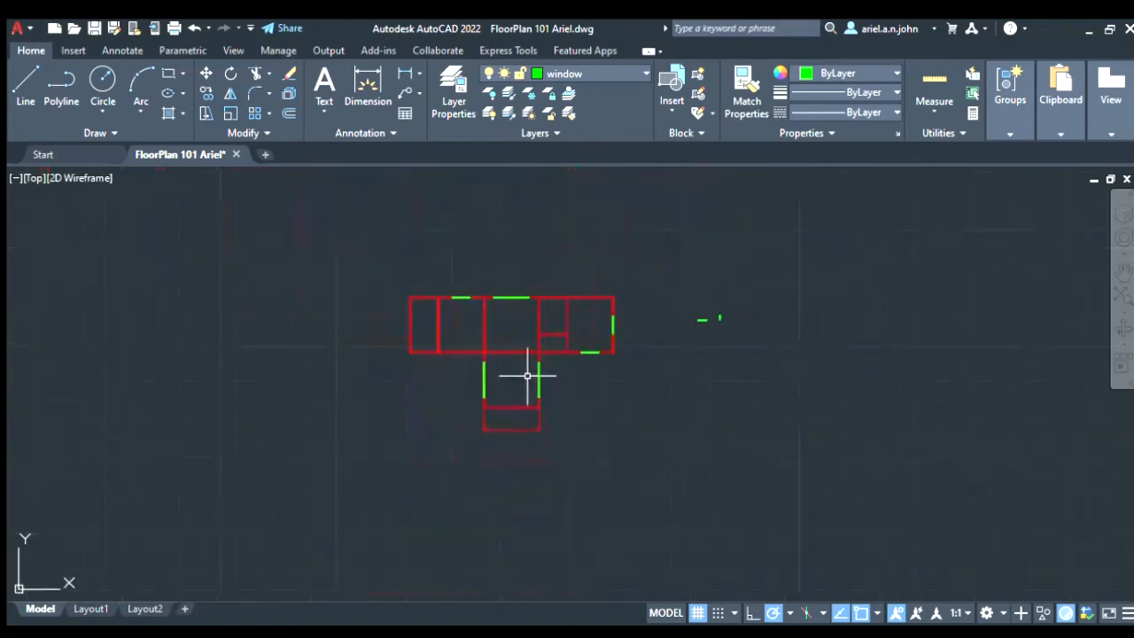
scroll(542, 374, "up", 3)
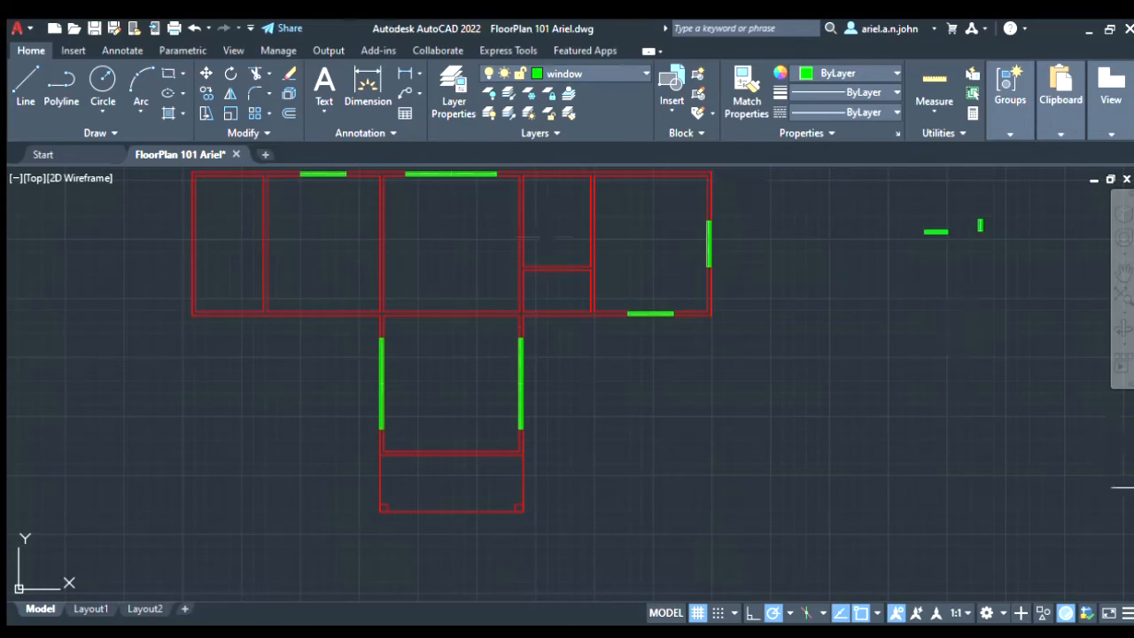
scroll(974, 384, "down", 4)
scroll(1025, 342, "up", 2)
middle_click_drag(1025, 342, 653, 334)
scroll(641, 336, "up", 5)
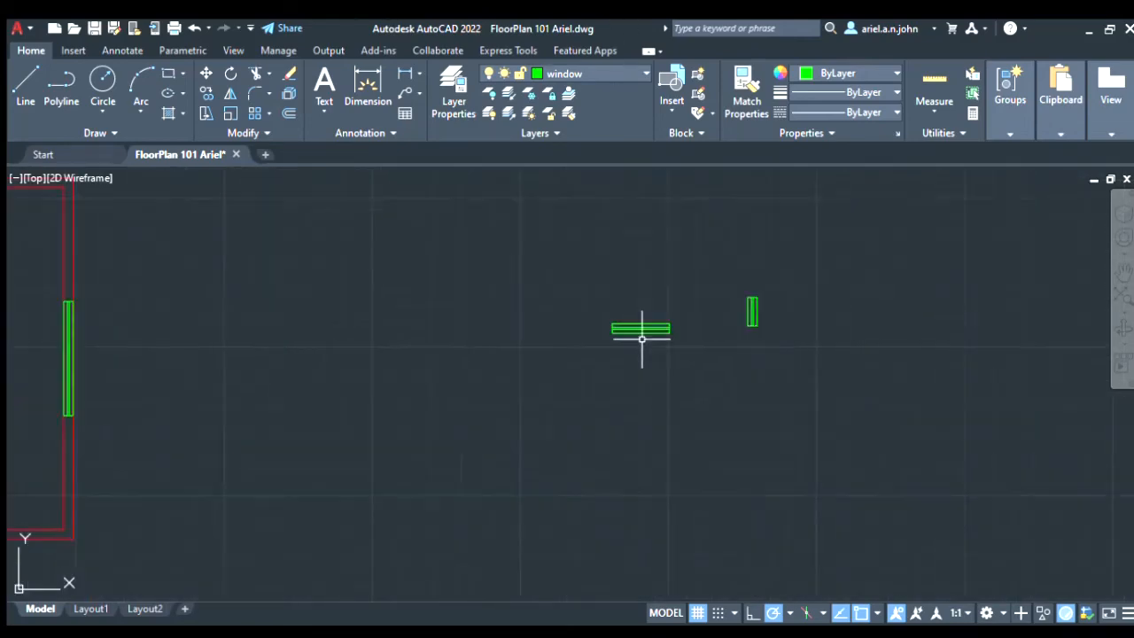
scroll(642, 337, "up", 2)
left_click(704, 353)
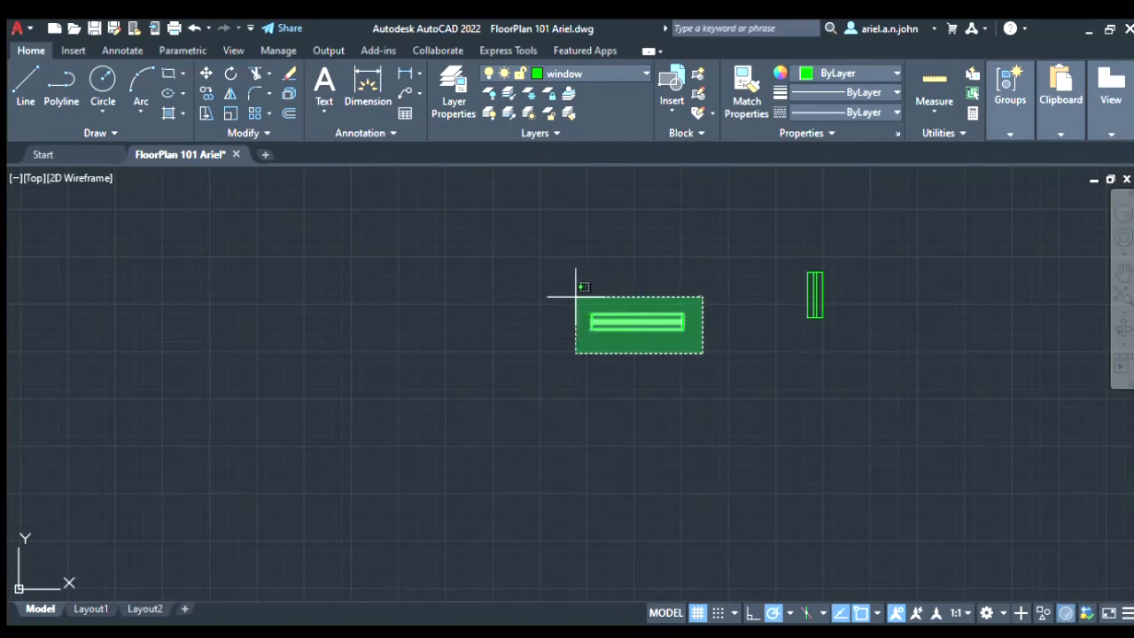
left_click(576, 297)
key("Return")
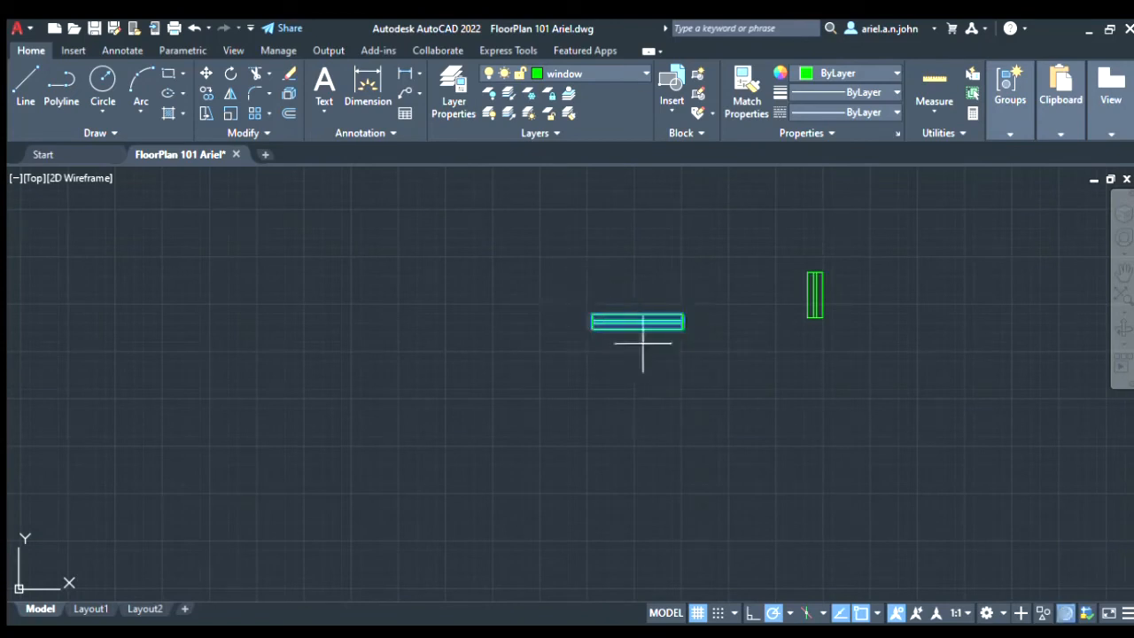
scroll(641, 340, "up", 4)
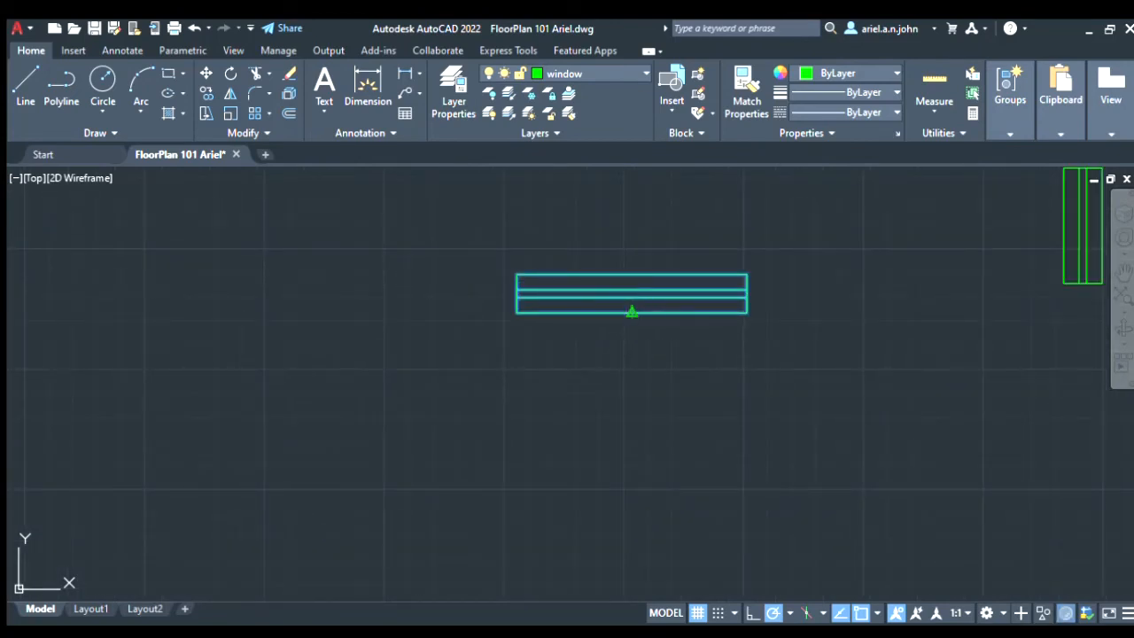
left_click(632, 311)
scroll(656, 326, "down", 6)
scroll(519, 304, "up", 6)
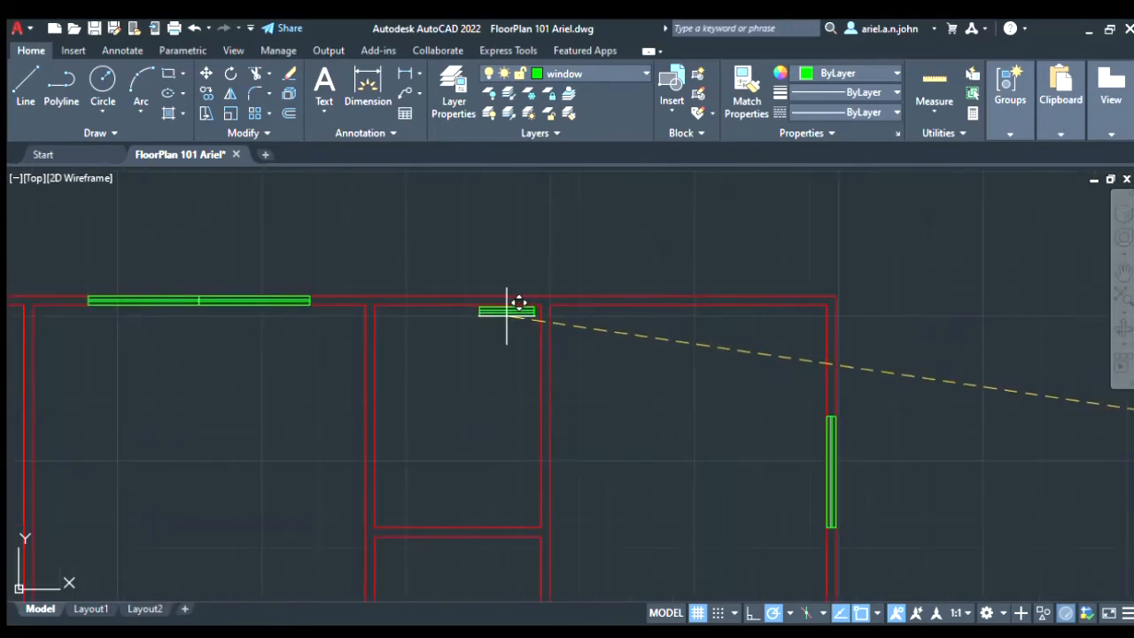
scroll(519, 303, "up", 5)
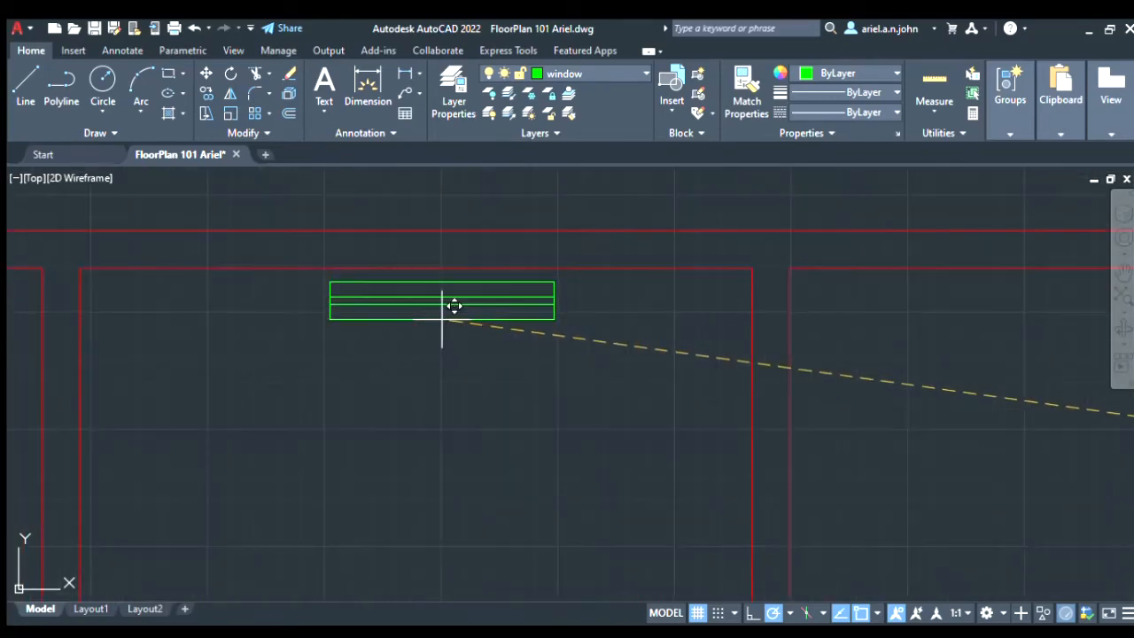
left_click(416, 266)
scroll(506, 266, "down", 8)
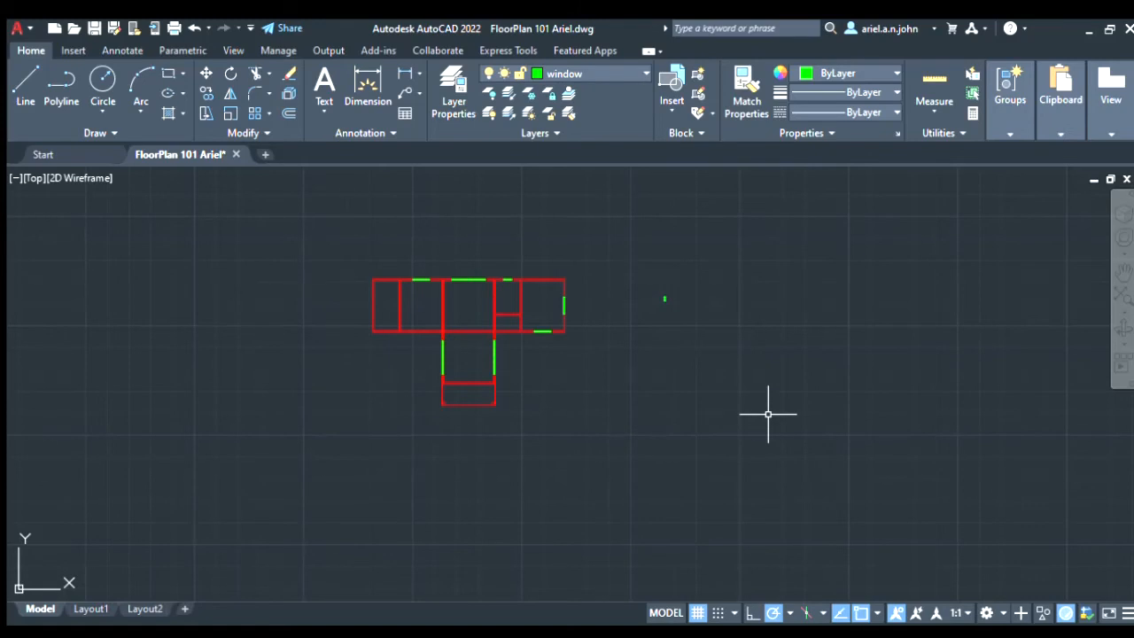
Step: Move the short vertical window from the right of the floor plan to the empty area beside the leftmost room's left wall
scroll(744, 394, "down", 5)
scroll(700, 363, "up", 5)
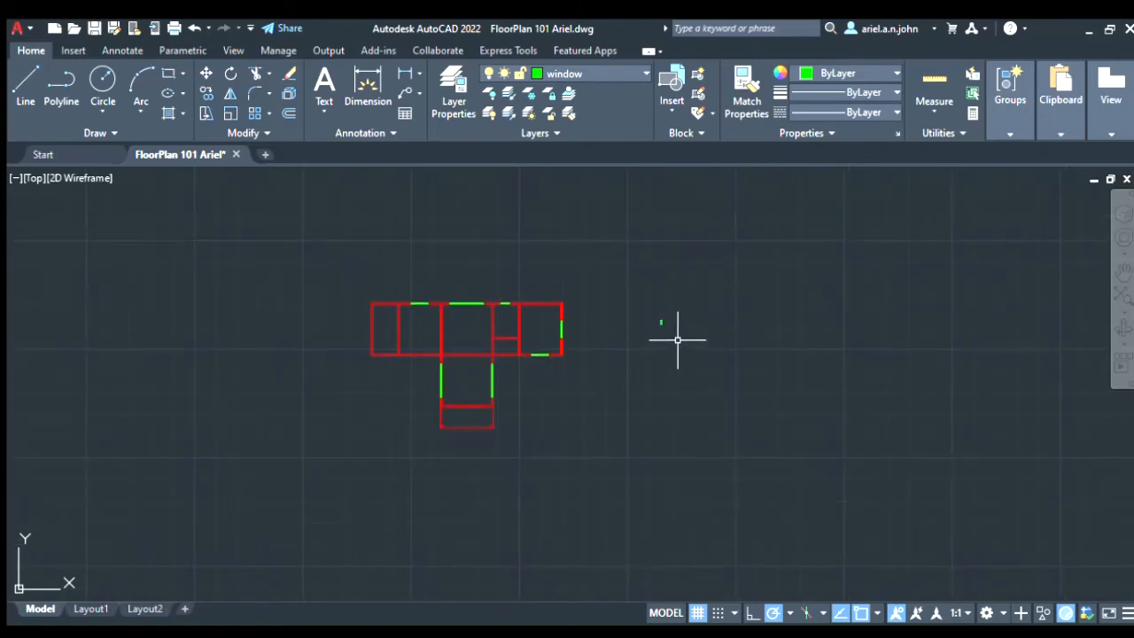
scroll(675, 336, "up", 3)
left_click_drag(674, 335, 596, 266)
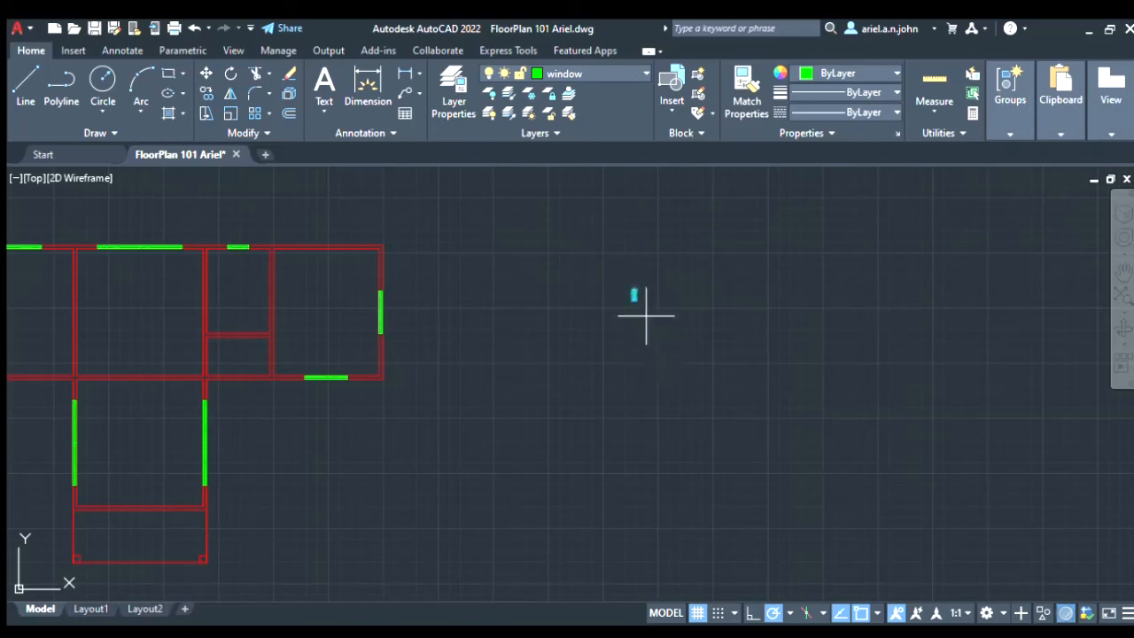
left_click(636, 299)
scroll(624, 306, "down", 8)
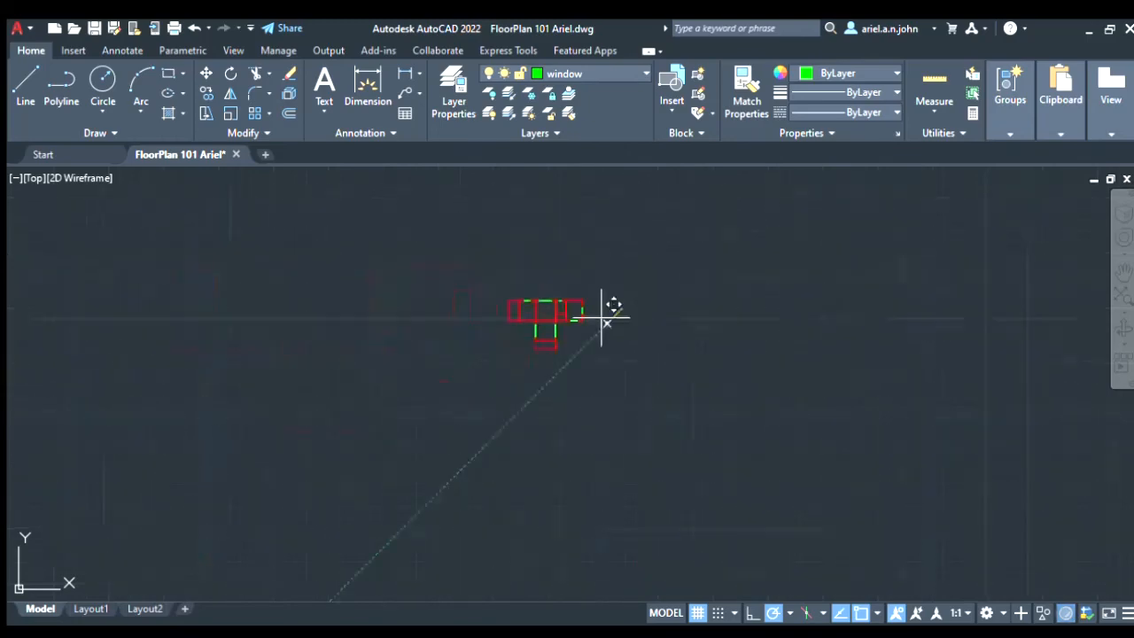
scroll(483, 294, "up", 8)
scroll(664, 354, "up", 3)
left_click(675, 363)
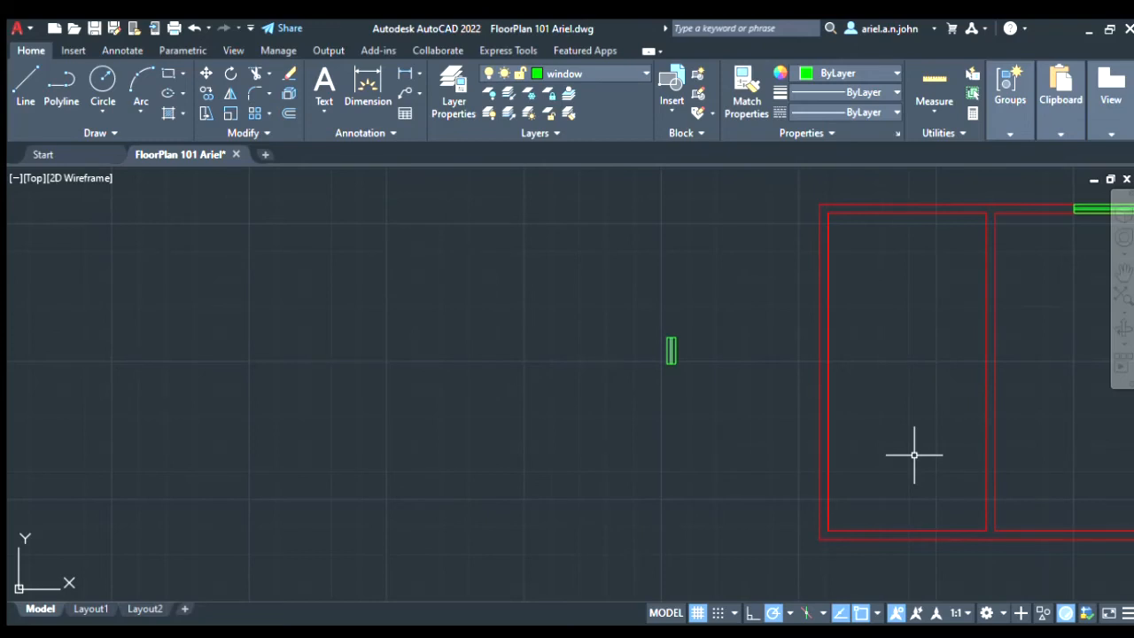
scroll(319, 284, "down", 2)
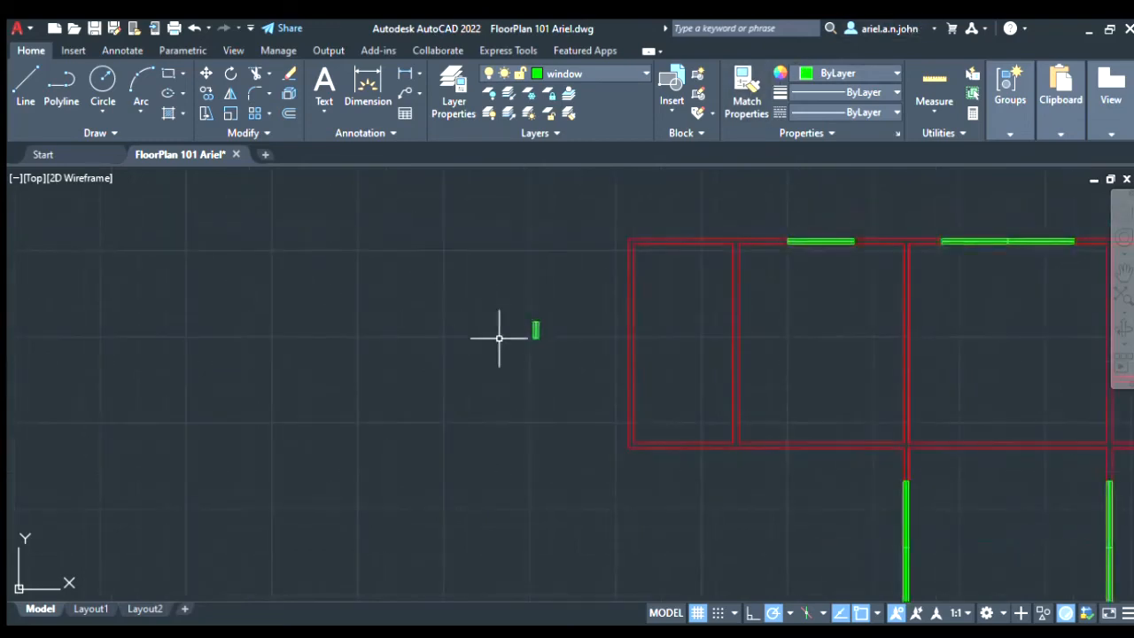
scroll(554, 319, "up", 4)
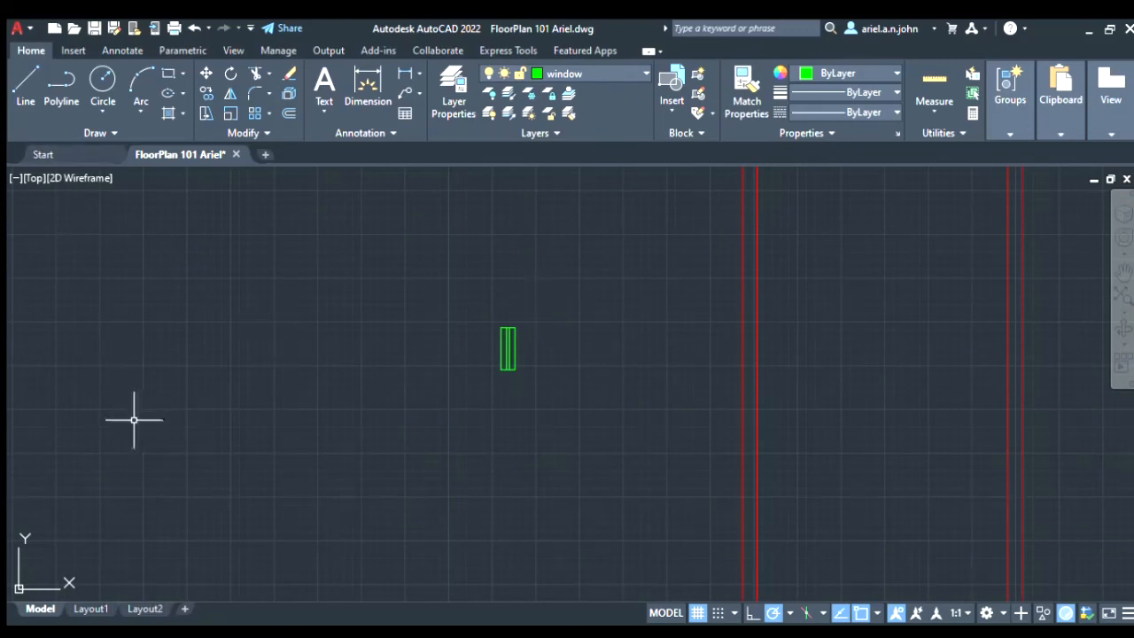
scroll(141, 428, "down", 5)
scroll(152, 438, "up", 3)
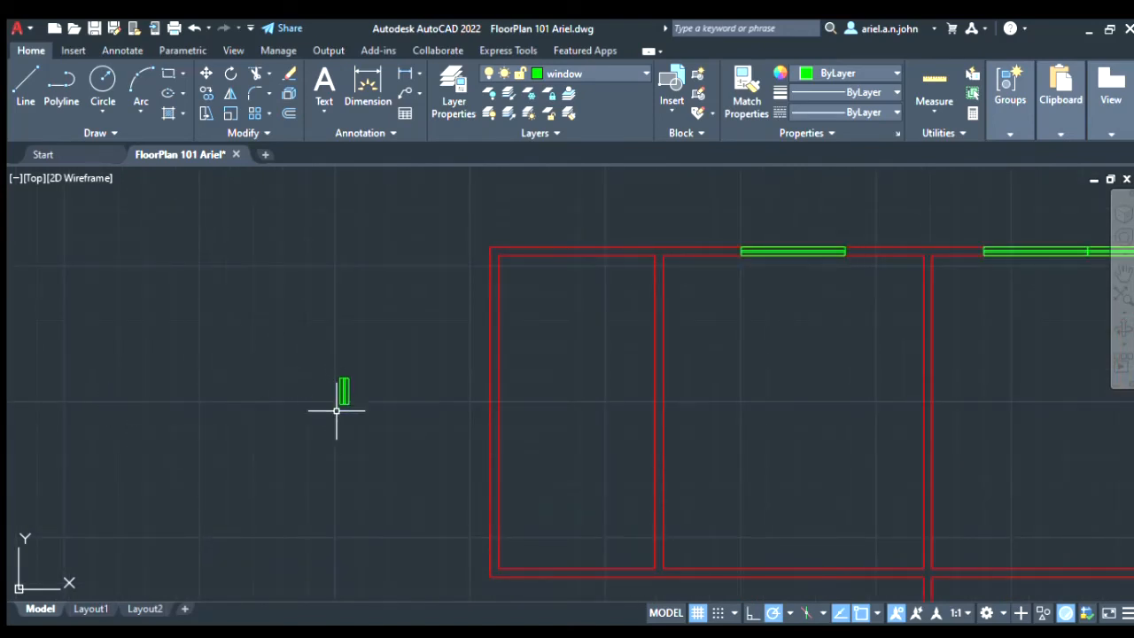
scroll(392, 384, "down", 3)
scroll(420, 396, "up", 3)
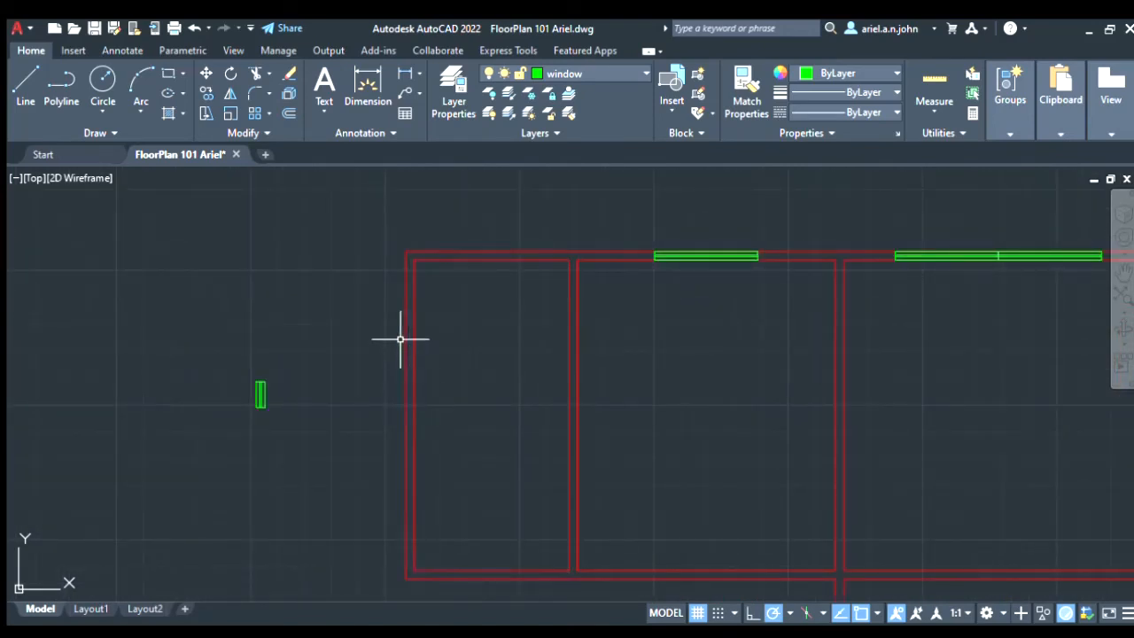
scroll(405, 430, "down", 3)
scroll(405, 431, "up", 3)
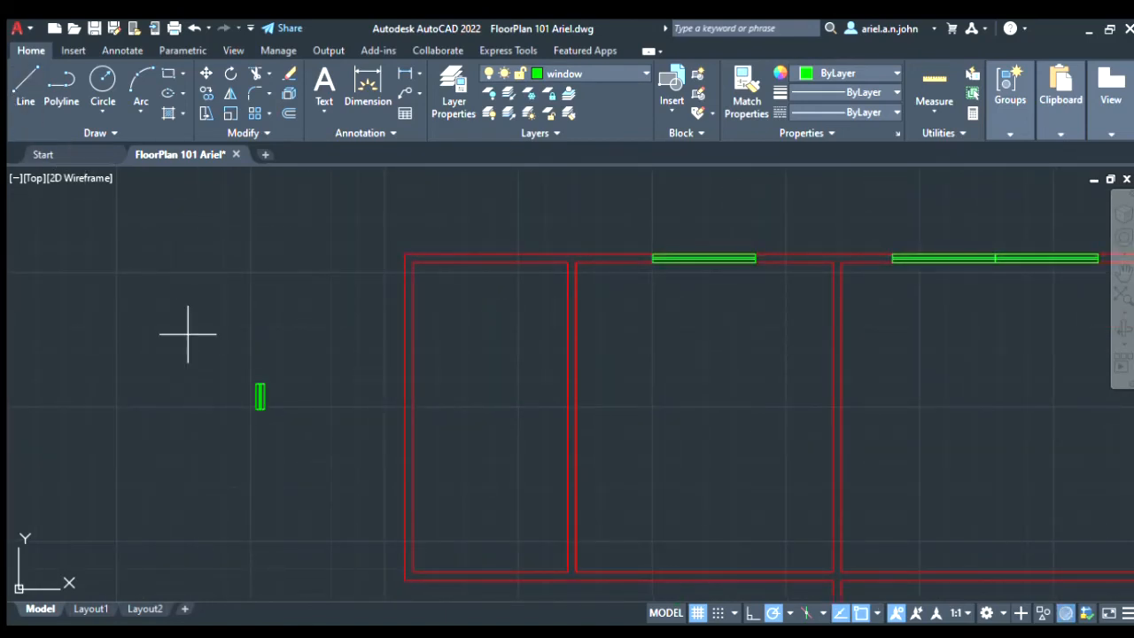
scroll(493, 438, "down", 4)
scroll(466, 441, "up", 6)
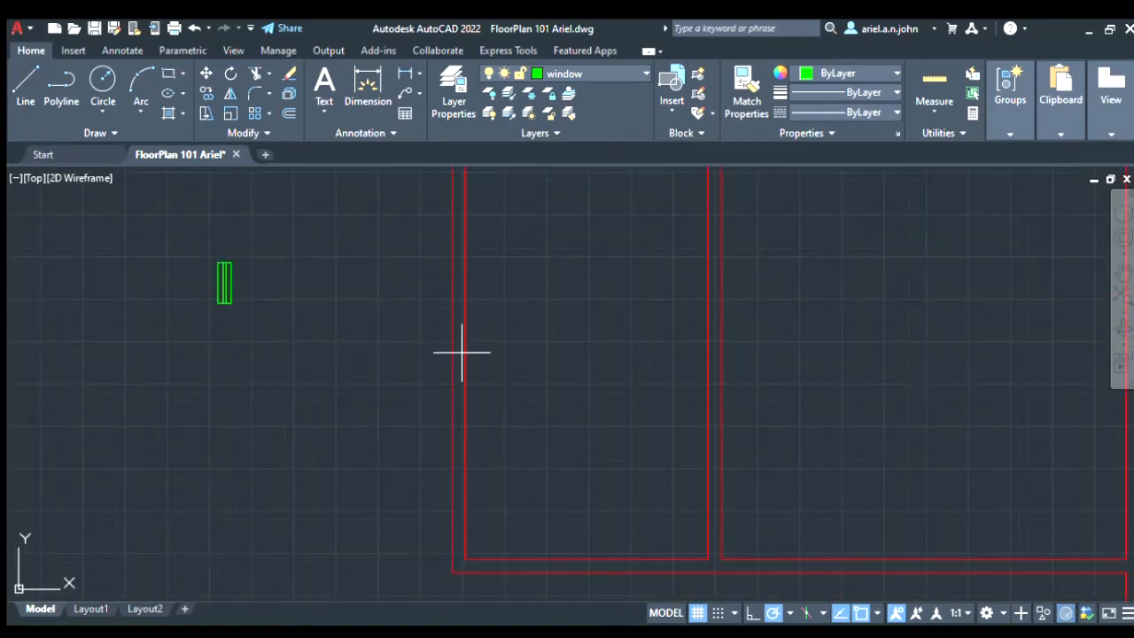
scroll(462, 350, "down", 3)
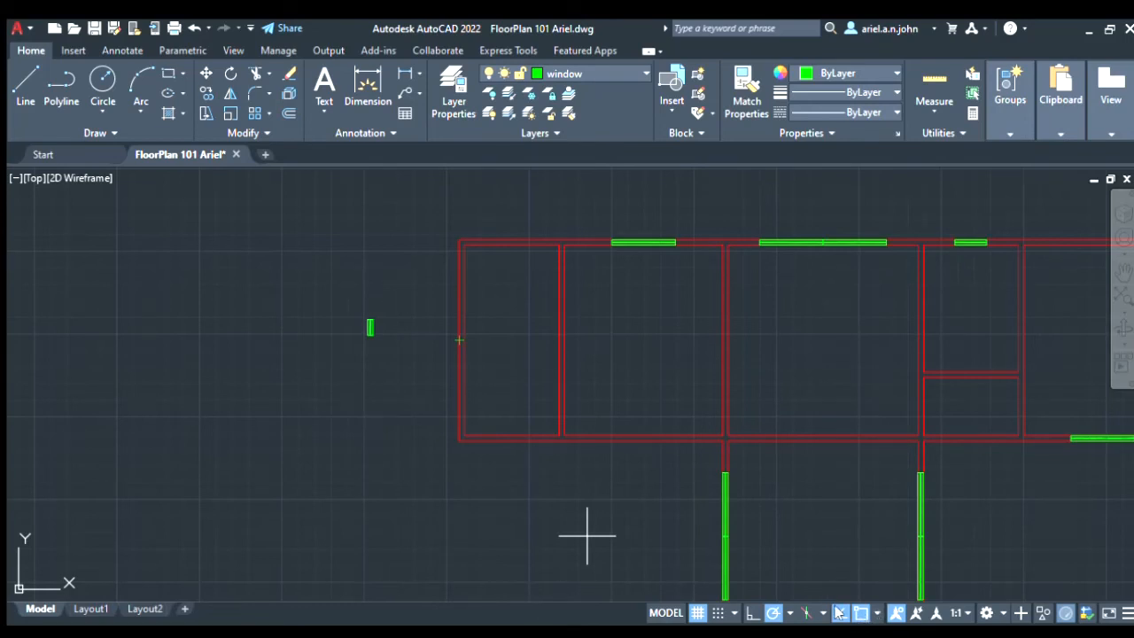
key("Escape")
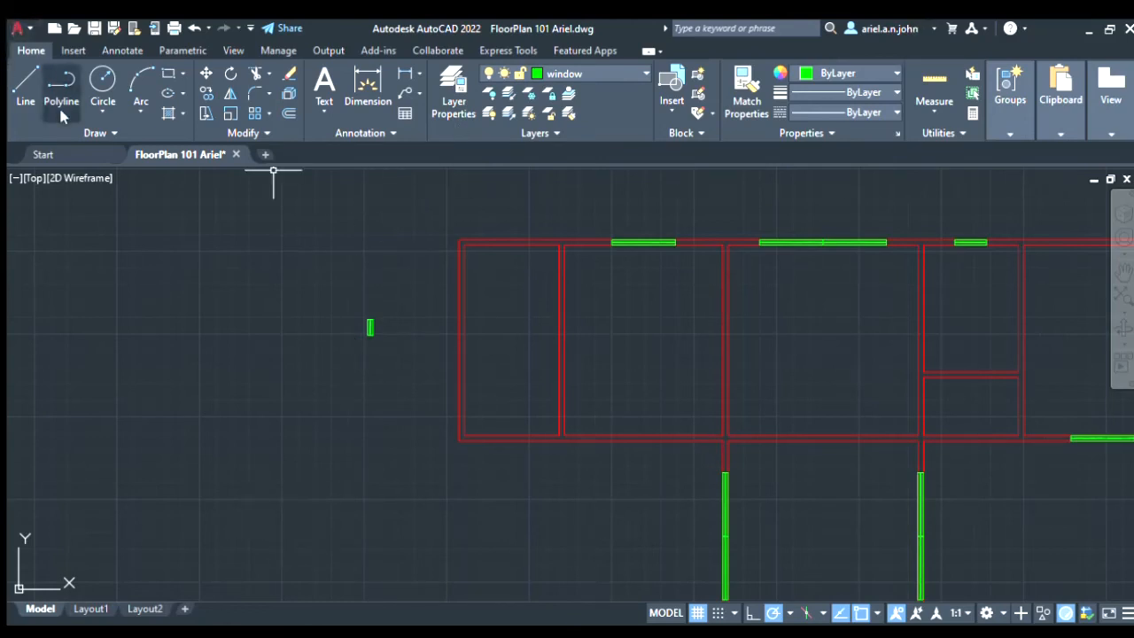
Step: Draw a short horizontal line across the leftmost room's left wall, from the inner wall line's midpoint to the outer wall line's midpoint
scroll(458, 352, "up", 6)
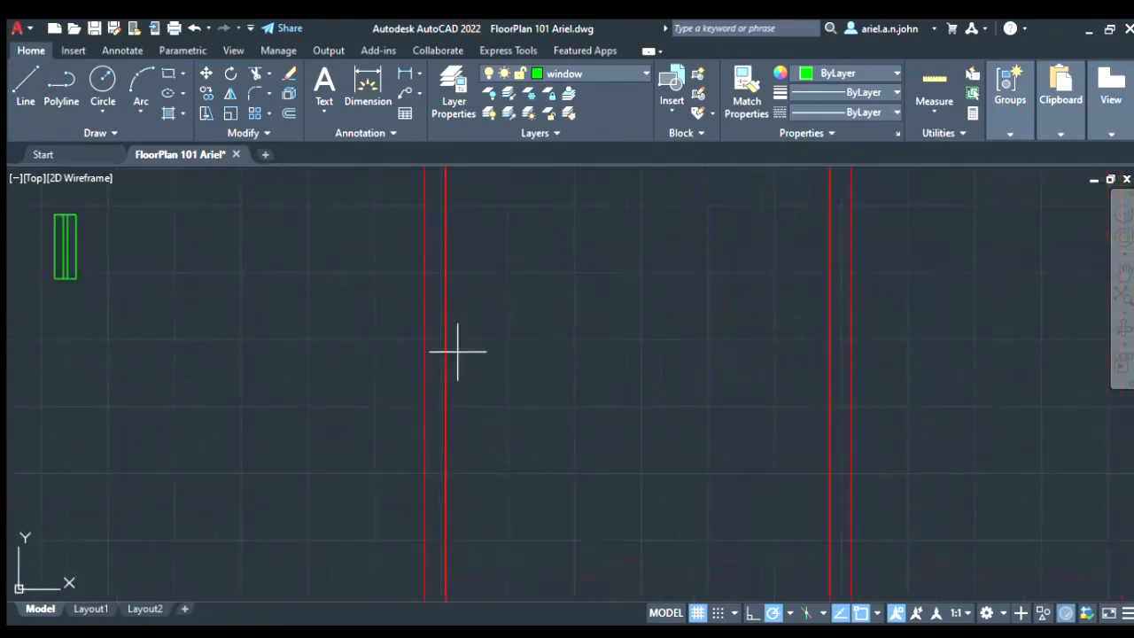
scroll(447, 394, "down", 2)
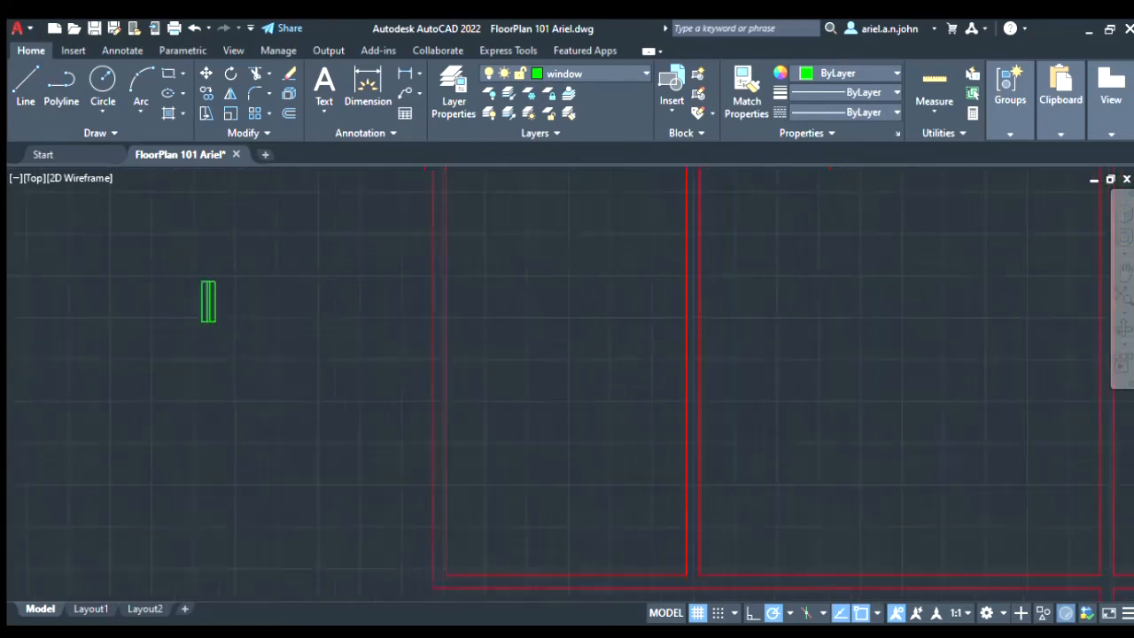
scroll(448, 394, "down", 2)
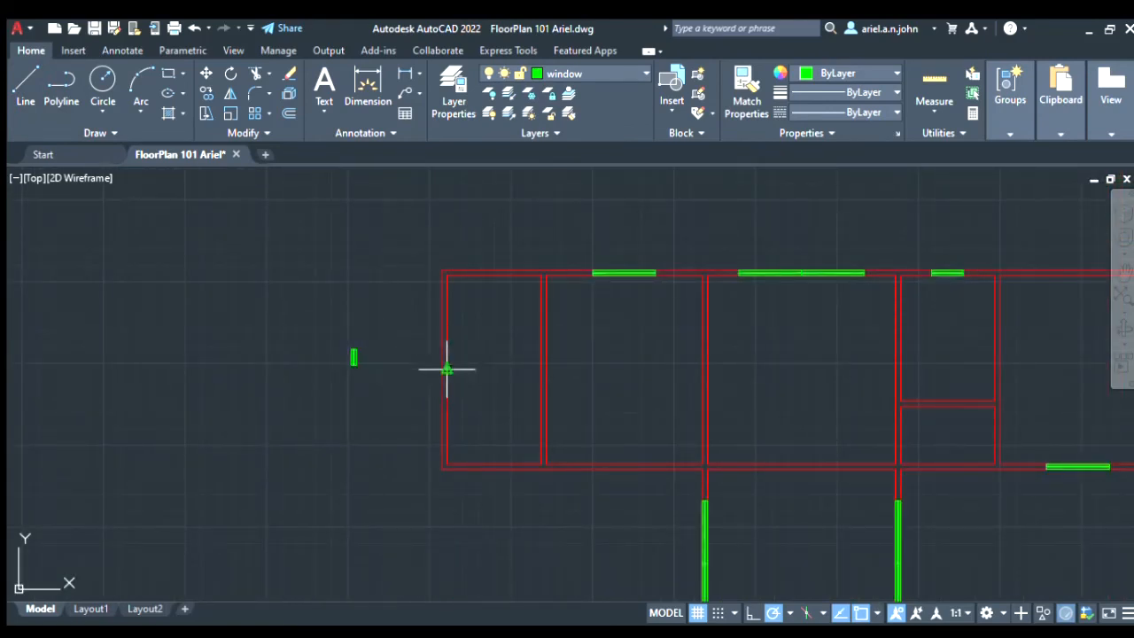
scroll(447, 368, "up", 5)
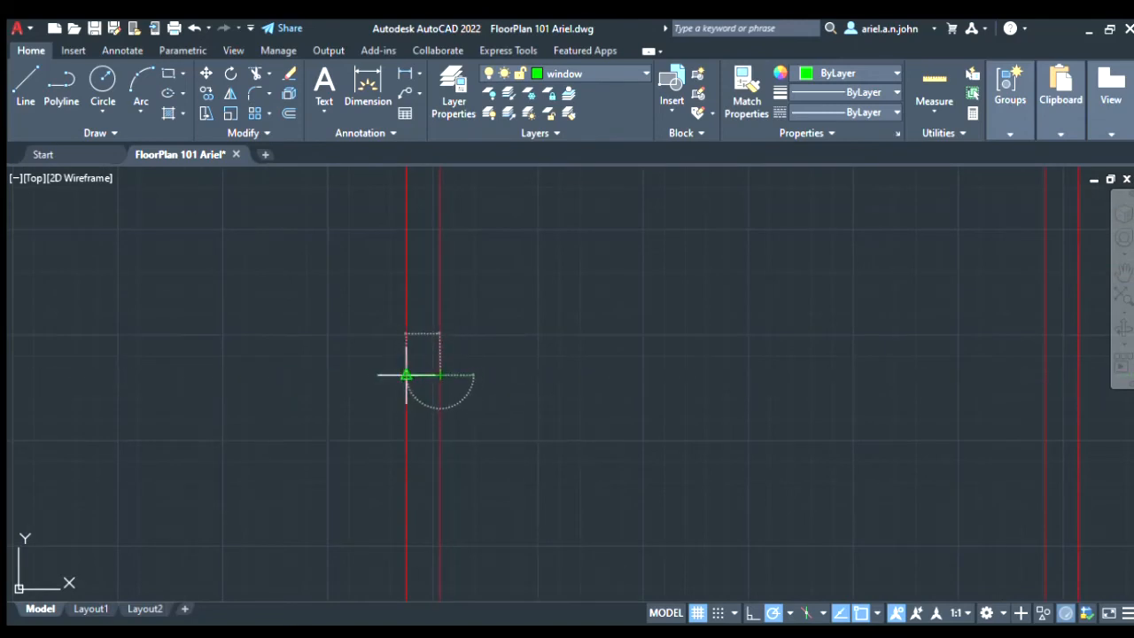
scroll(407, 377, "down", 5)
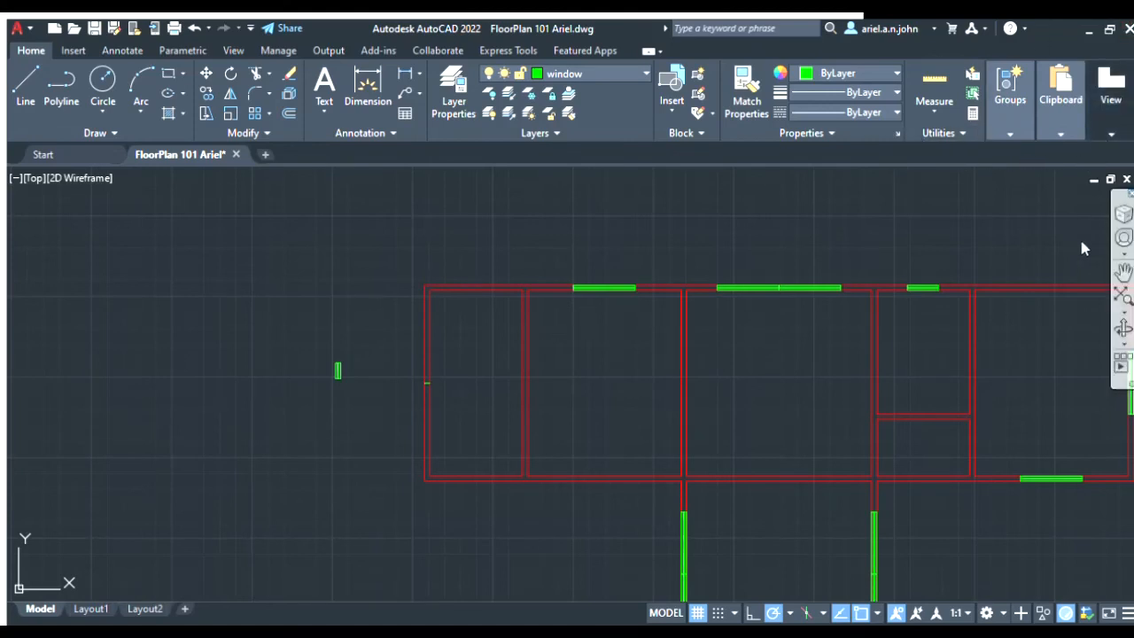
Step: Offset the short line across the leftmost room's left wall once upward and once downward by the same distance
scroll(445, 373, "up", 4)
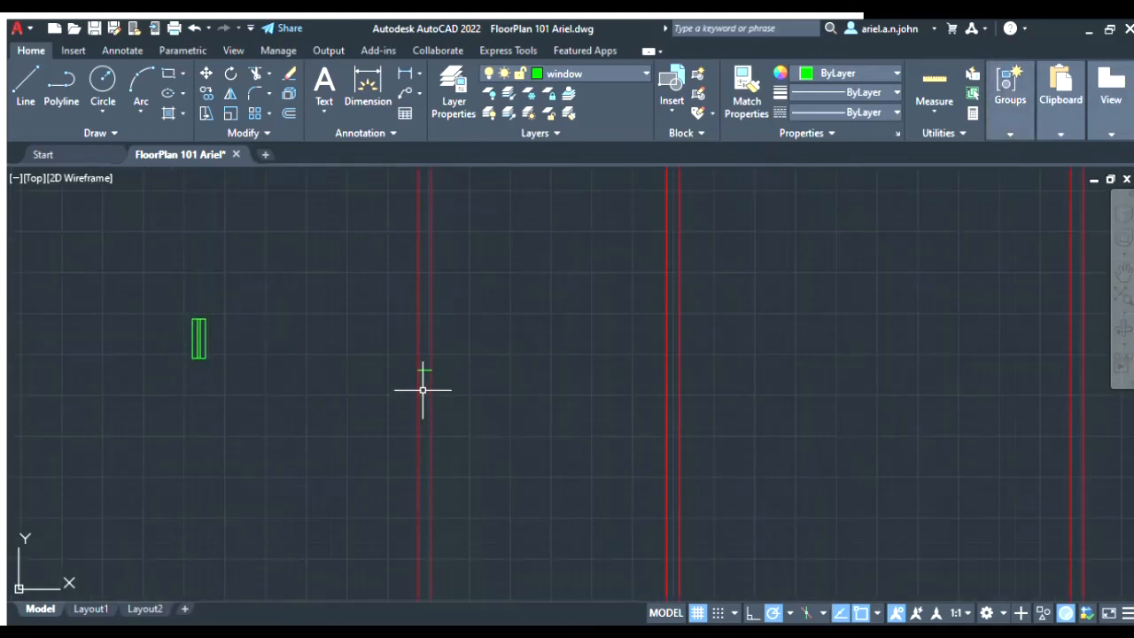
scroll(416, 373, "up", 2)
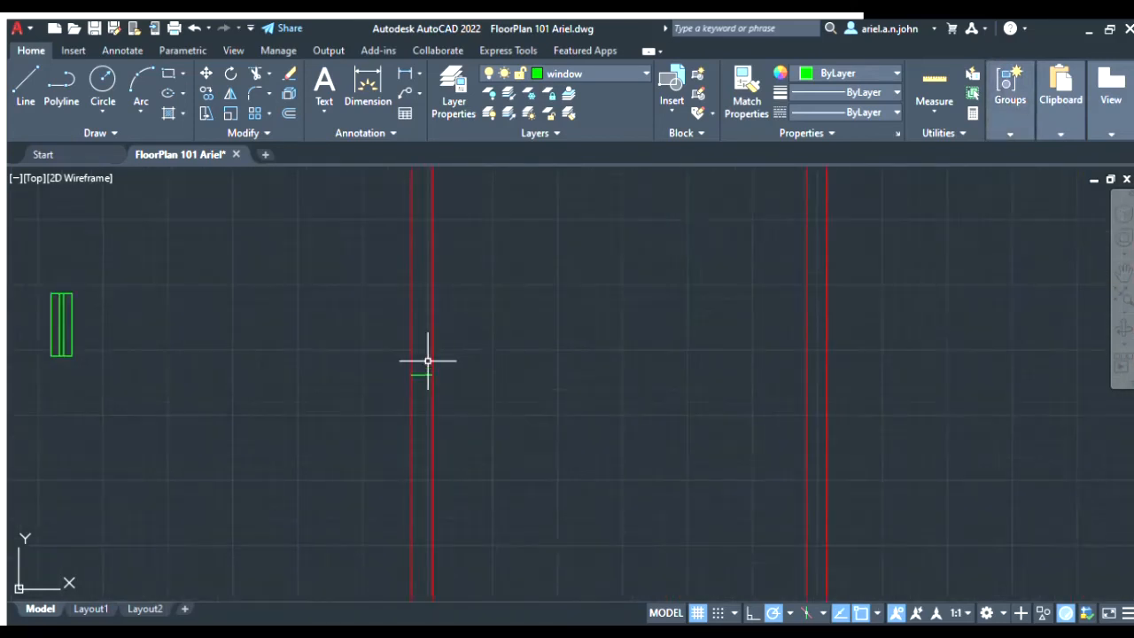
scroll(423, 380, "down", 1)
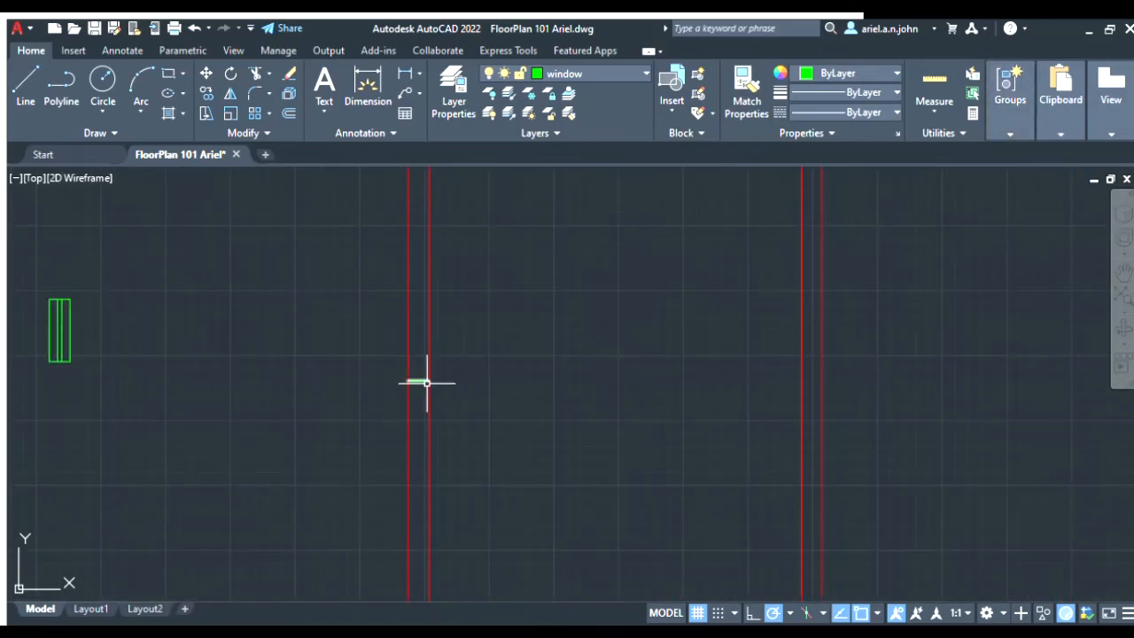
scroll(422, 379, "up", 2)
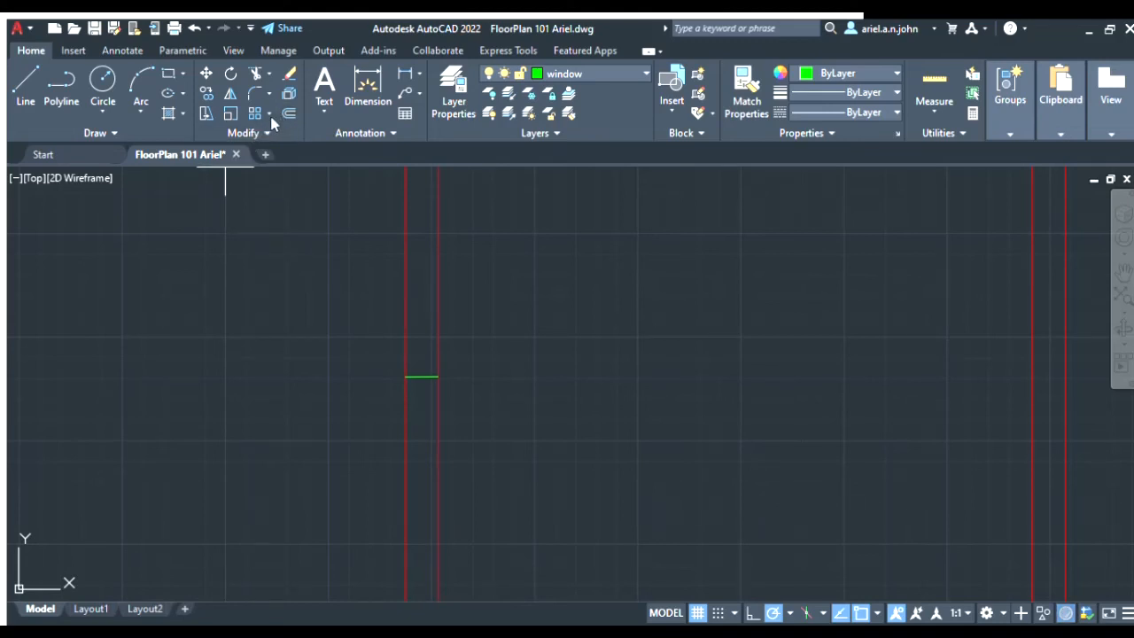
left_click(429, 378)
left_click(426, 309)
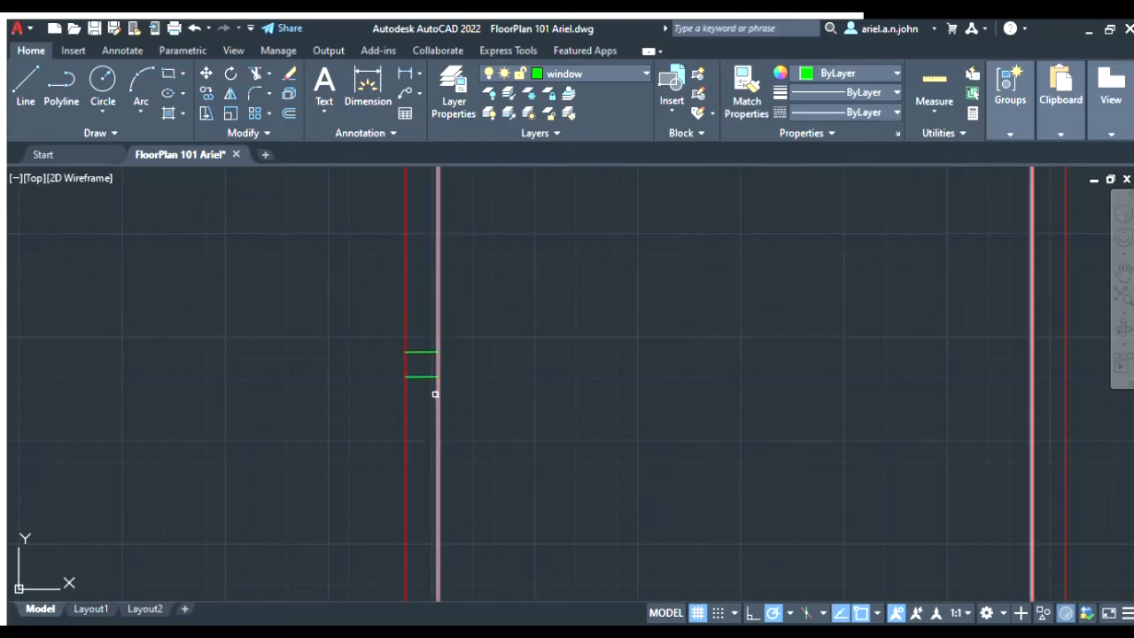
left_click(430, 377)
left_click(424, 406)
scroll(422, 425, "down", 4)
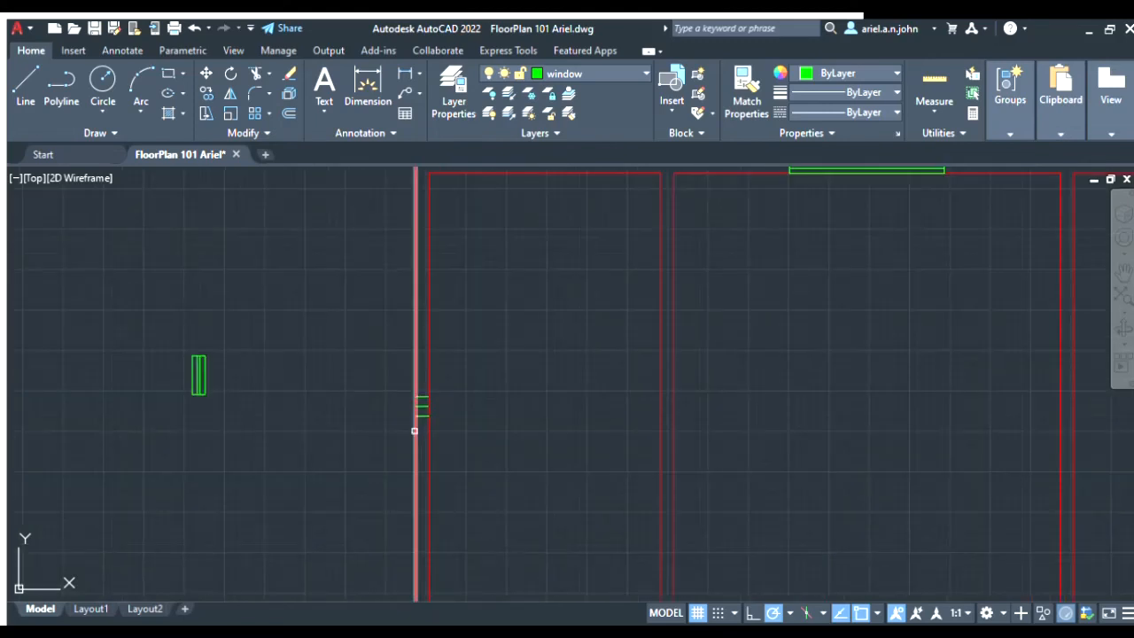
key("Escape")
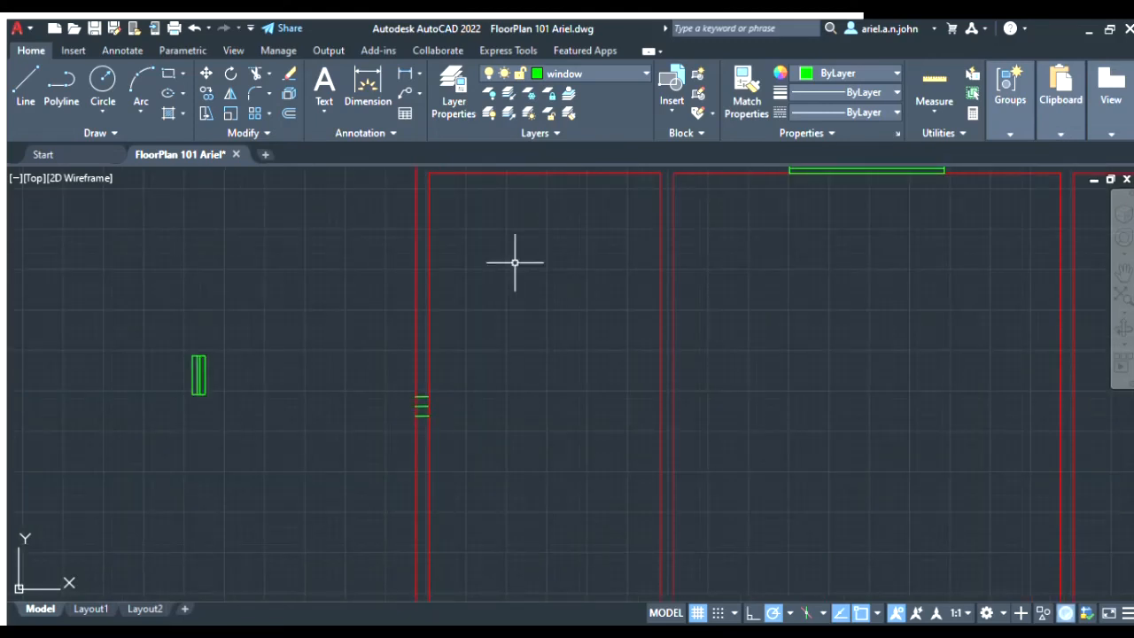
Step: Delete the original middle line between the two offset lines in the leftmost room's left wall
scroll(462, 400, "up", 4)
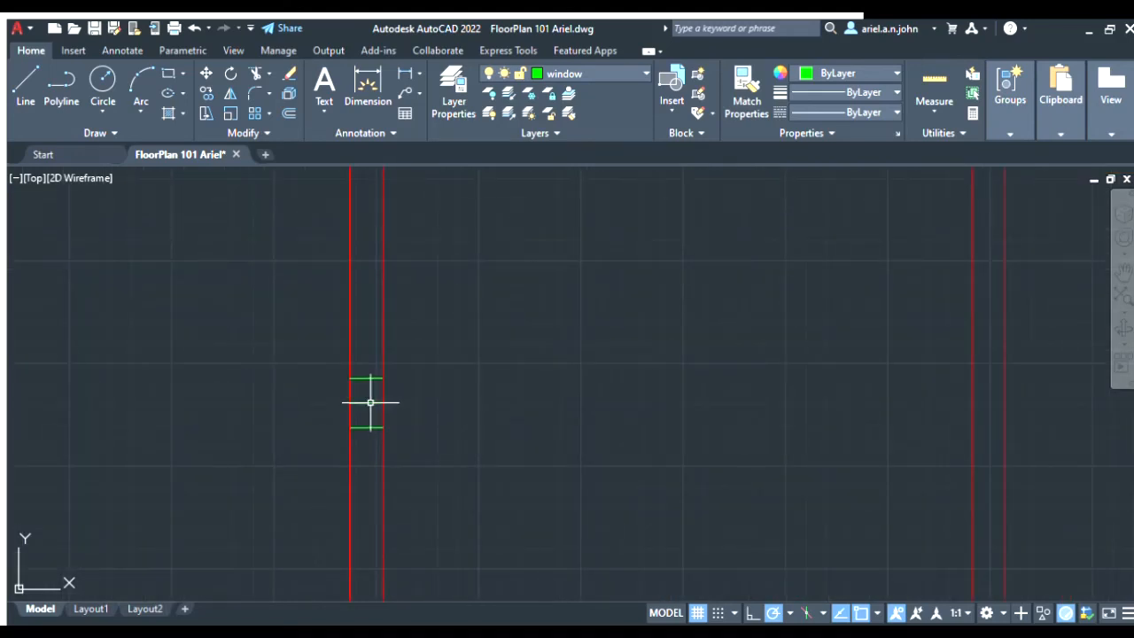
left_click(366, 402)
key("Delete")
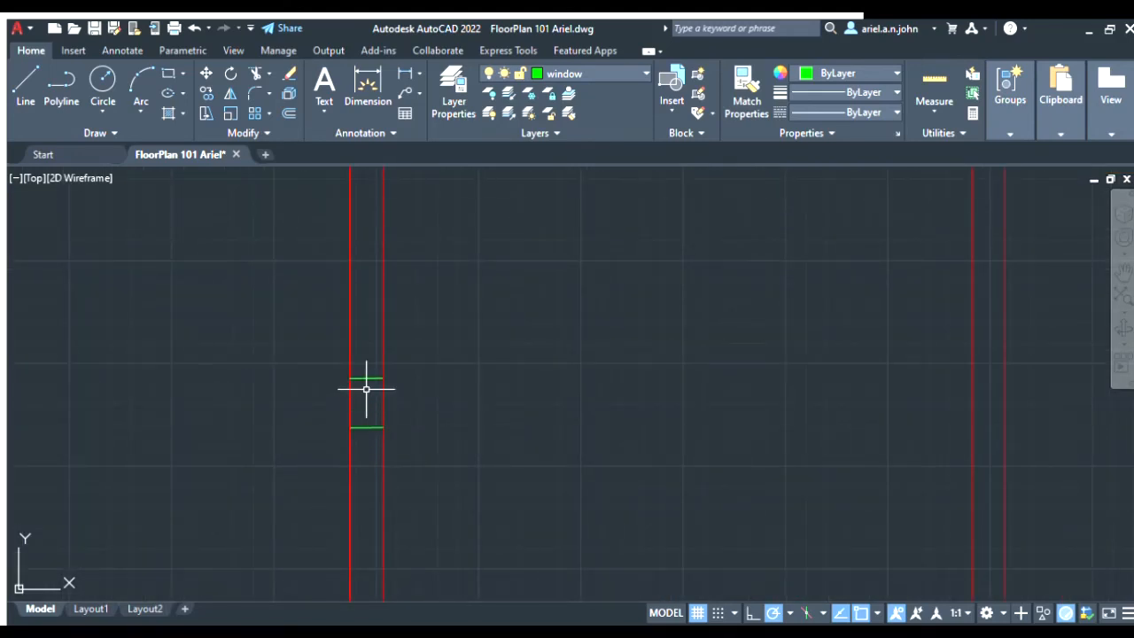
Step: Move the short vertical window into the leftmost room's left wall, its lower right corner on the upper guide line's right end
scroll(324, 387, "down", 4)
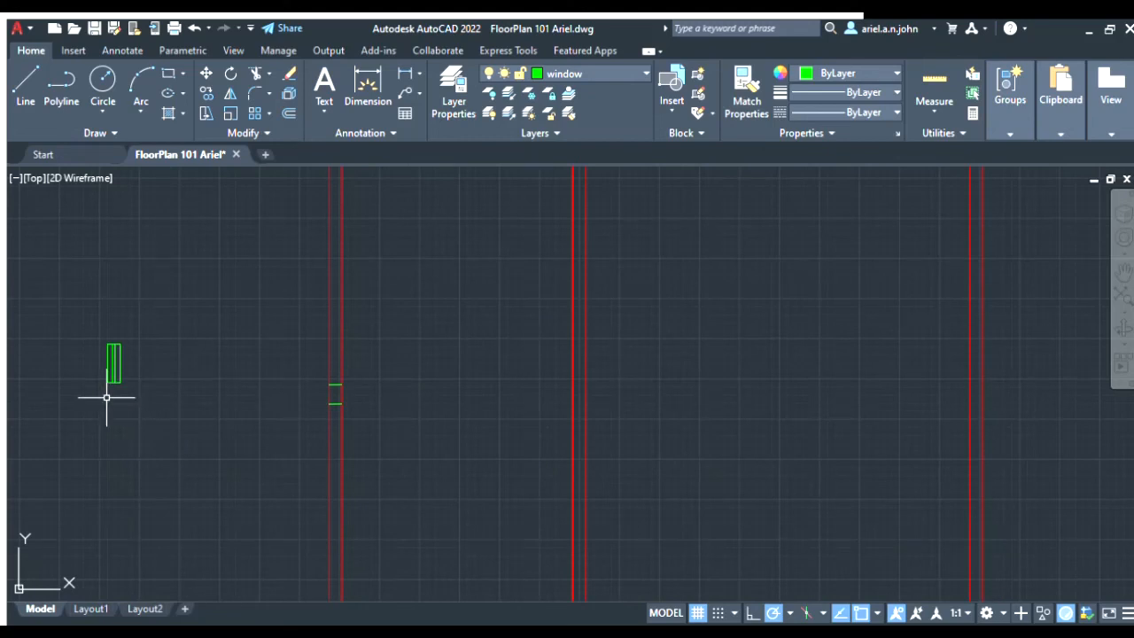
scroll(124, 390, "up", 3)
left_click(139, 385)
left_click(101, 260)
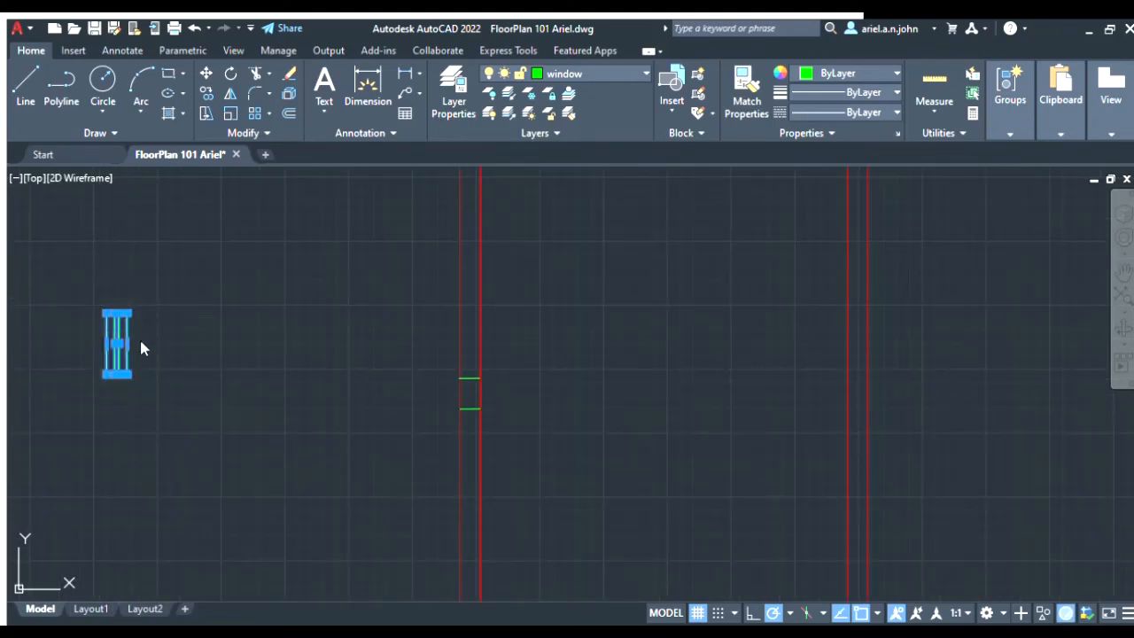
key("m")
key("Return")
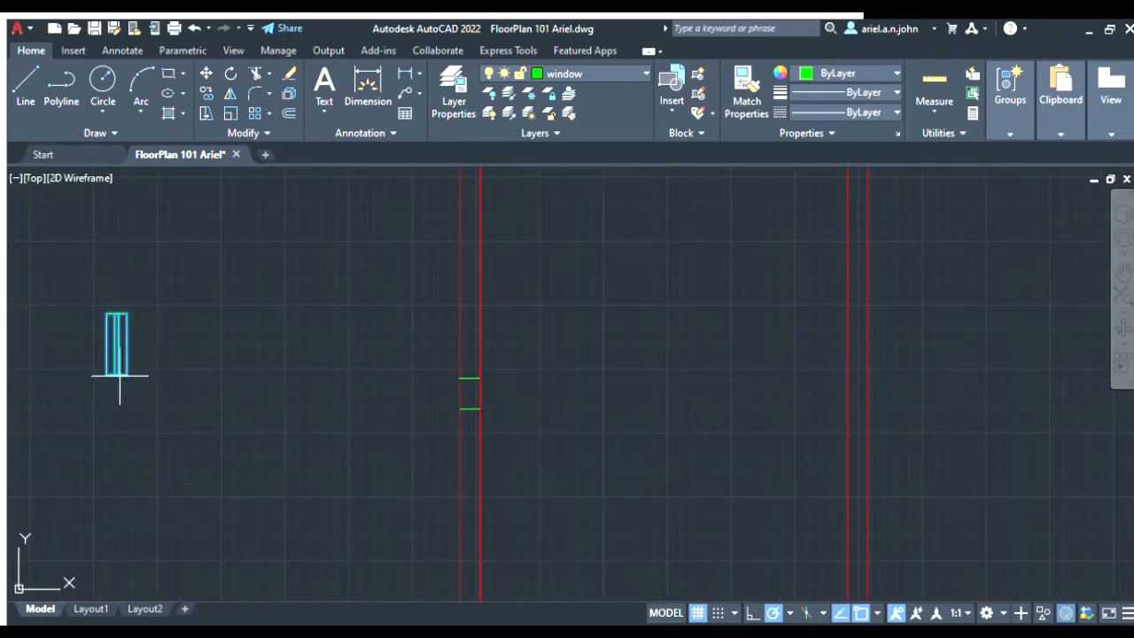
left_click(126, 374)
scroll(488, 370, "up", 6)
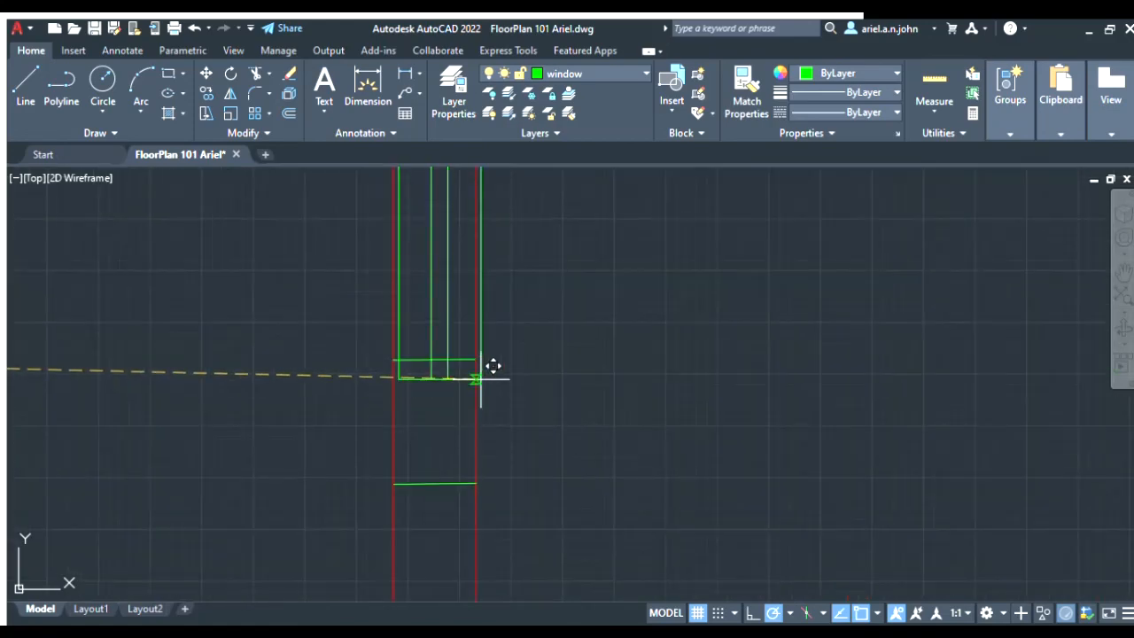
left_click(475, 358)
scroll(475, 357, "down", 6)
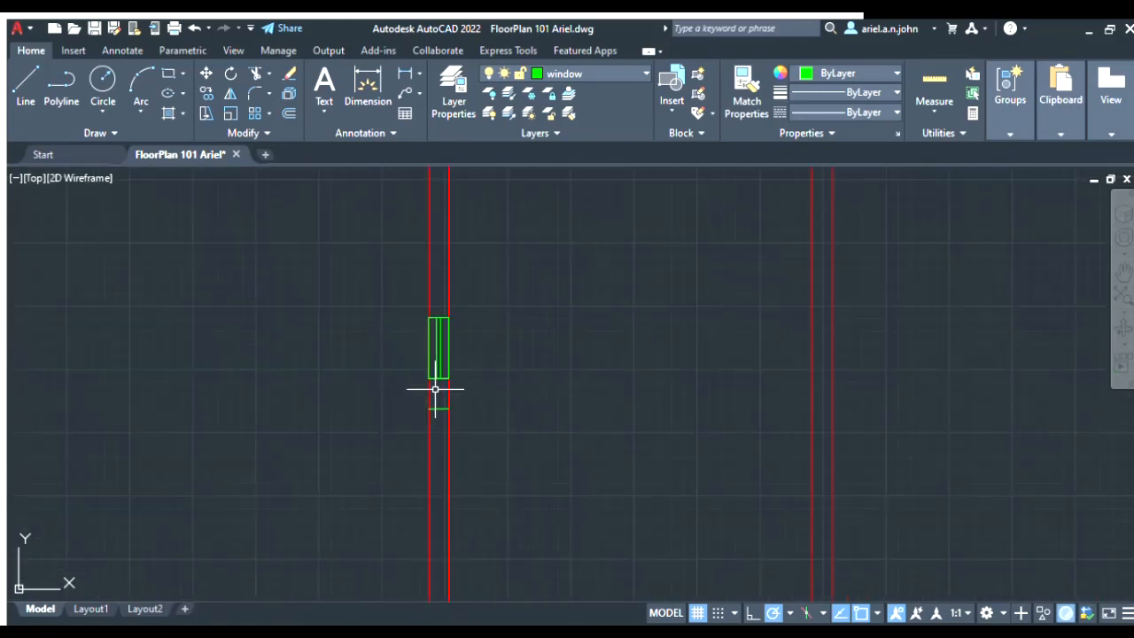
scroll(342, 417, "down", 3)
scroll(379, 384, "up", 3)
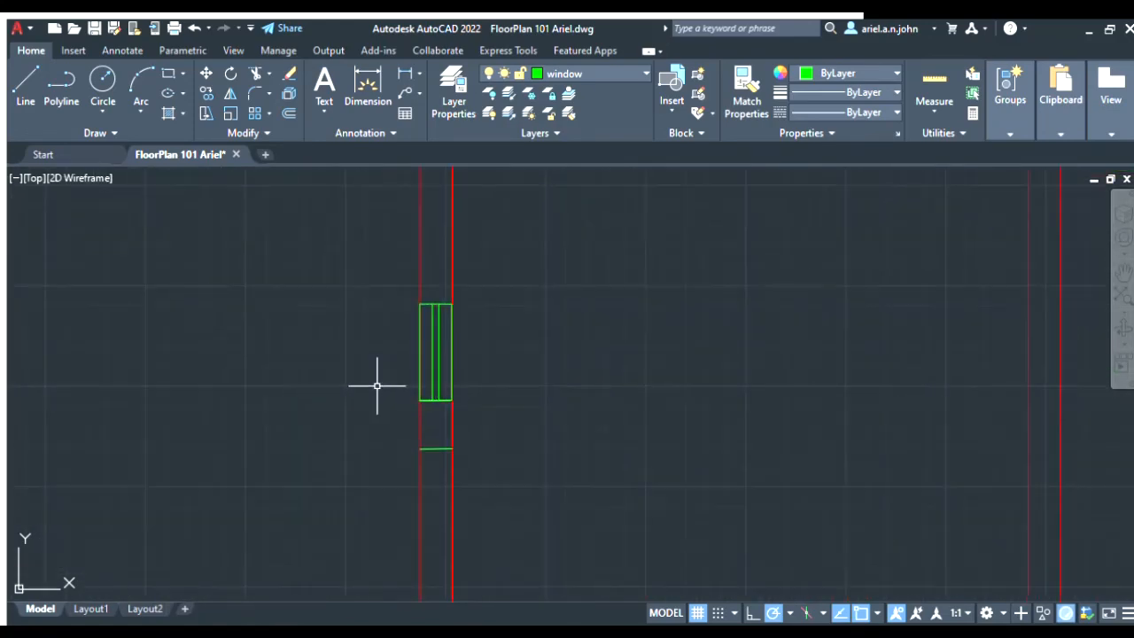
scroll(379, 384, "down", 3)
scroll(394, 403, "up", 3)
scroll(395, 403, "up", 2)
scroll(410, 410, "down", 3)
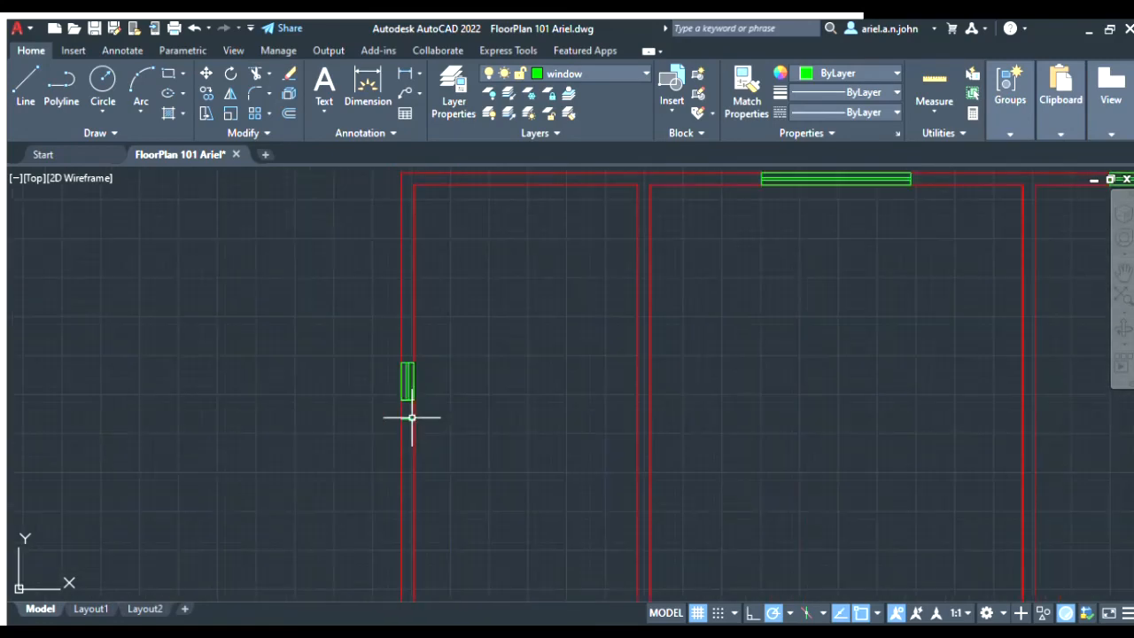
scroll(410, 417, "up", 5)
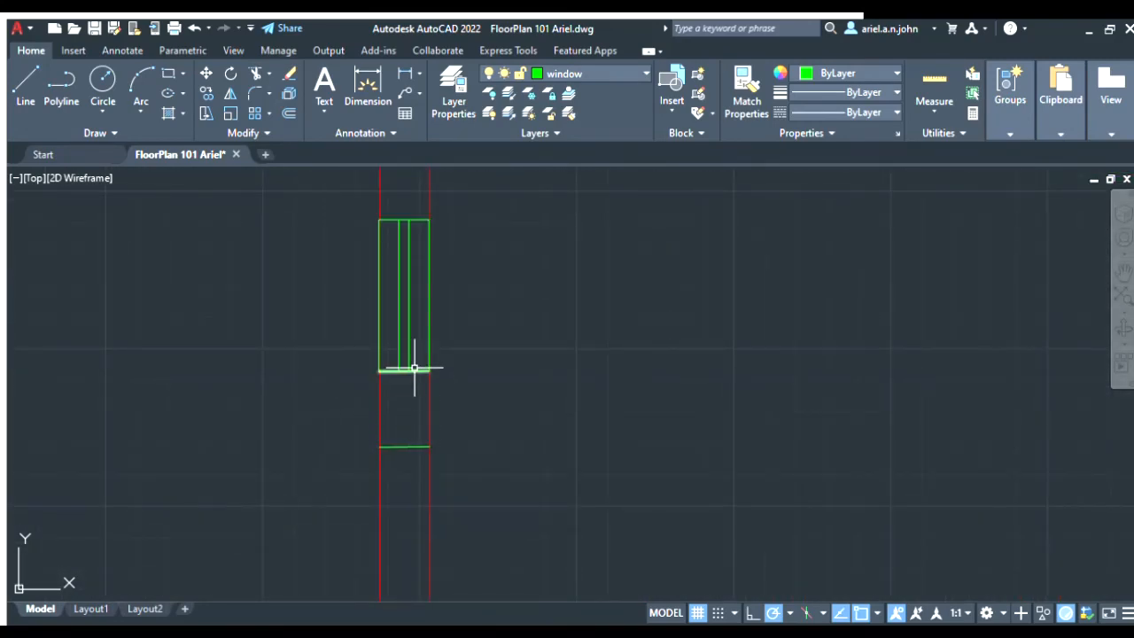
scroll(413, 387, "down", 2)
scroll(413, 387, "down", 2)
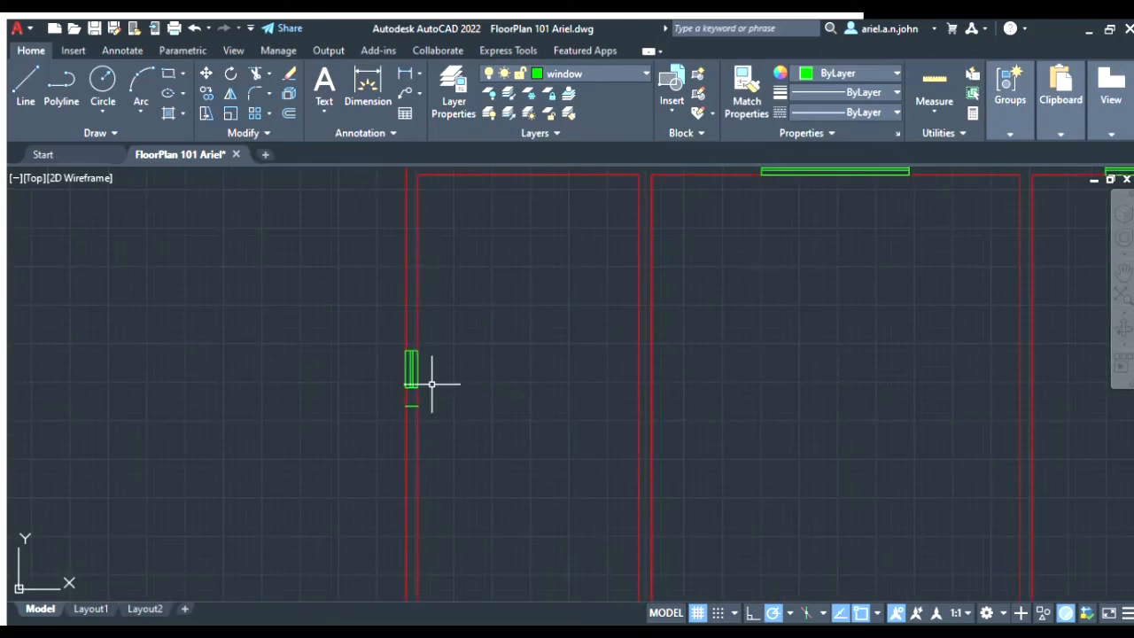
Step: Copy the short window twice up the leftmost wall, spacing the copies by the gap between the window and the lower guide line
scroll(432, 380, "up", 4)
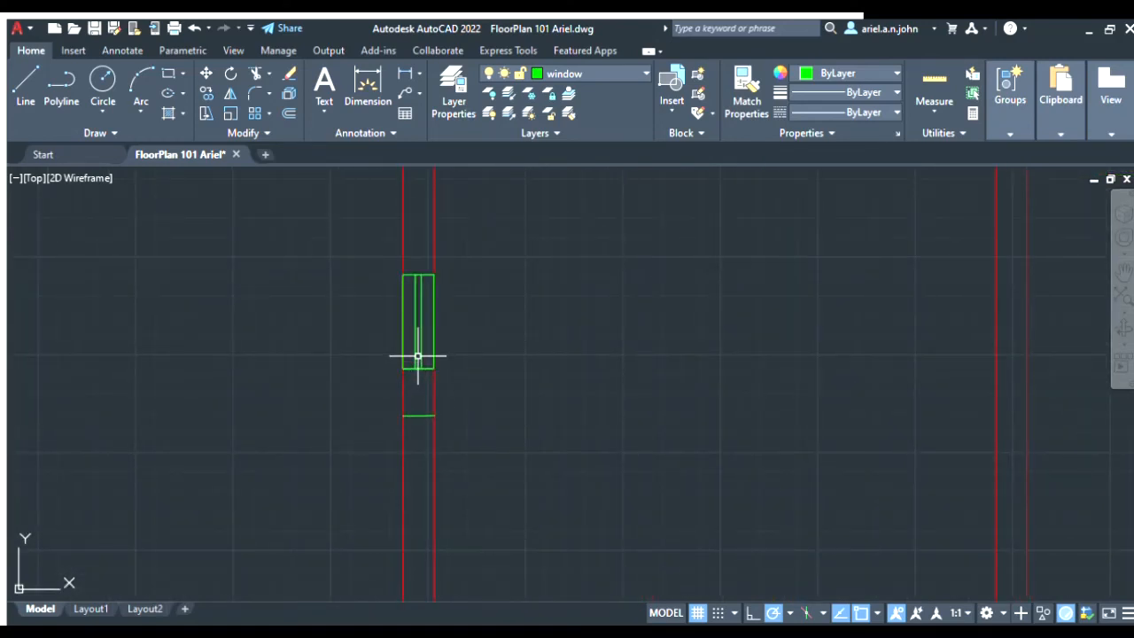
left_click(363, 227)
left_click(480, 392)
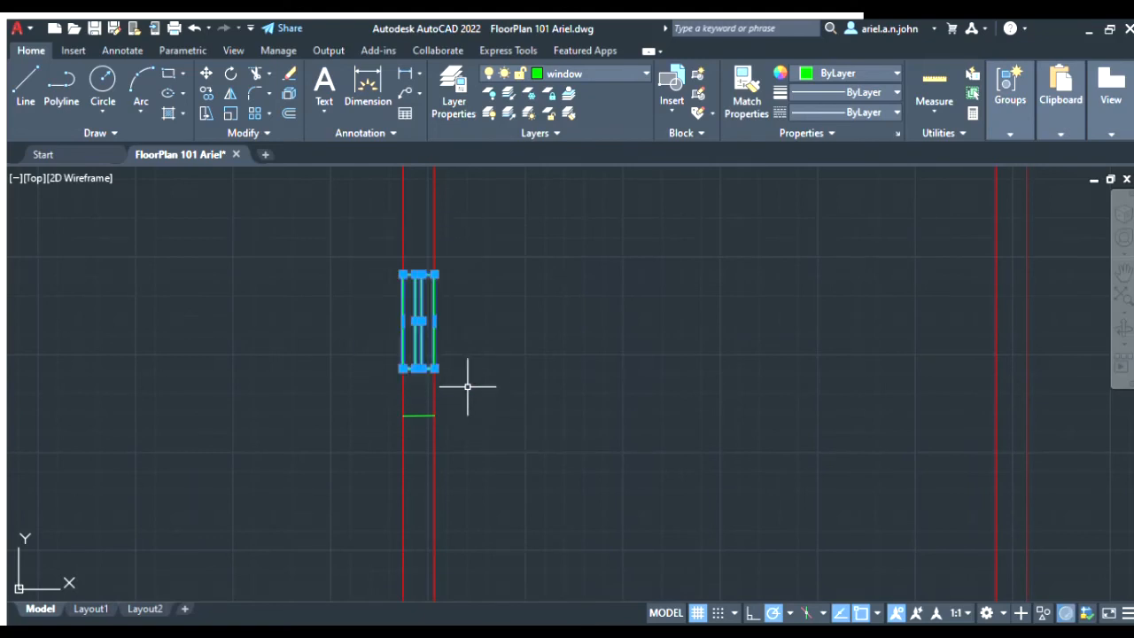
left_click(208, 98)
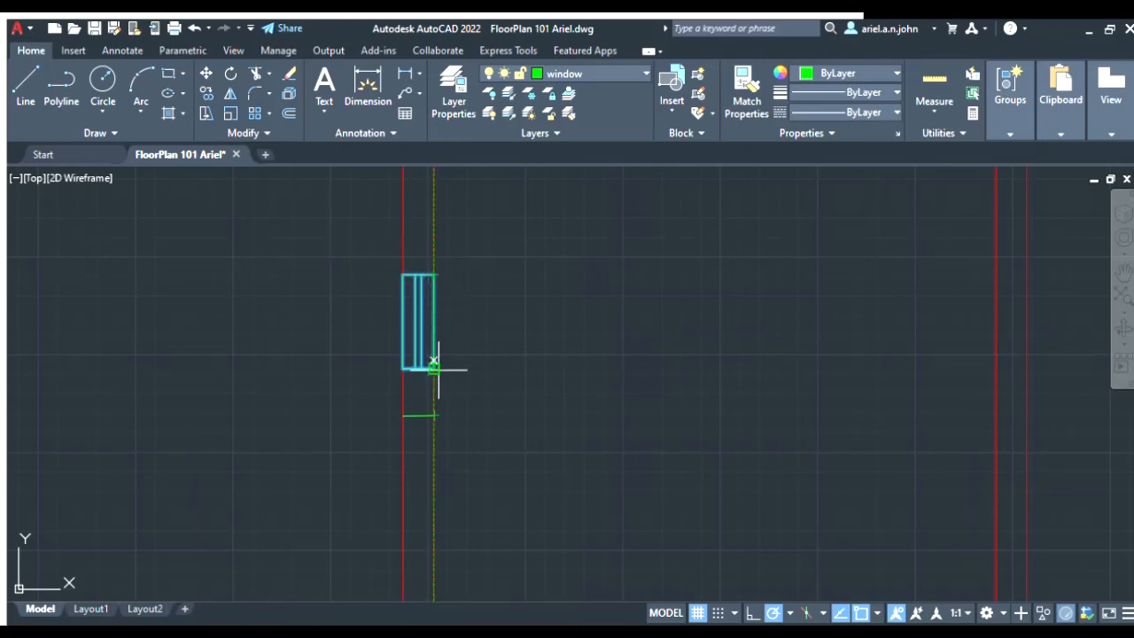
scroll(422, 412, "up", 5)
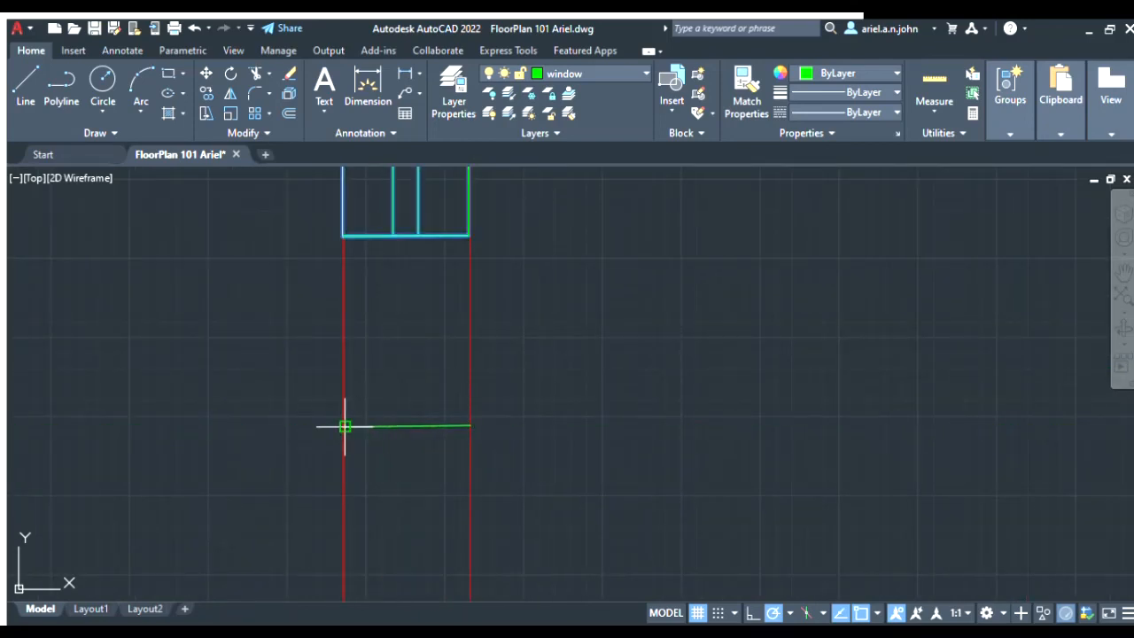
scroll(343, 426, "down", 5)
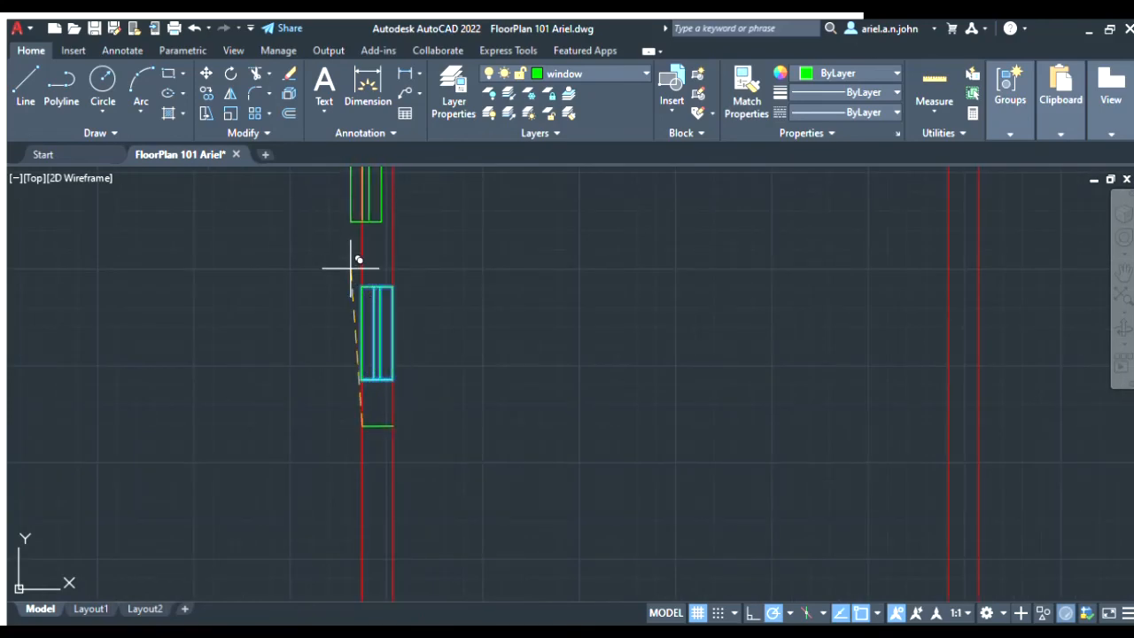
scroll(363, 290, "down", 4)
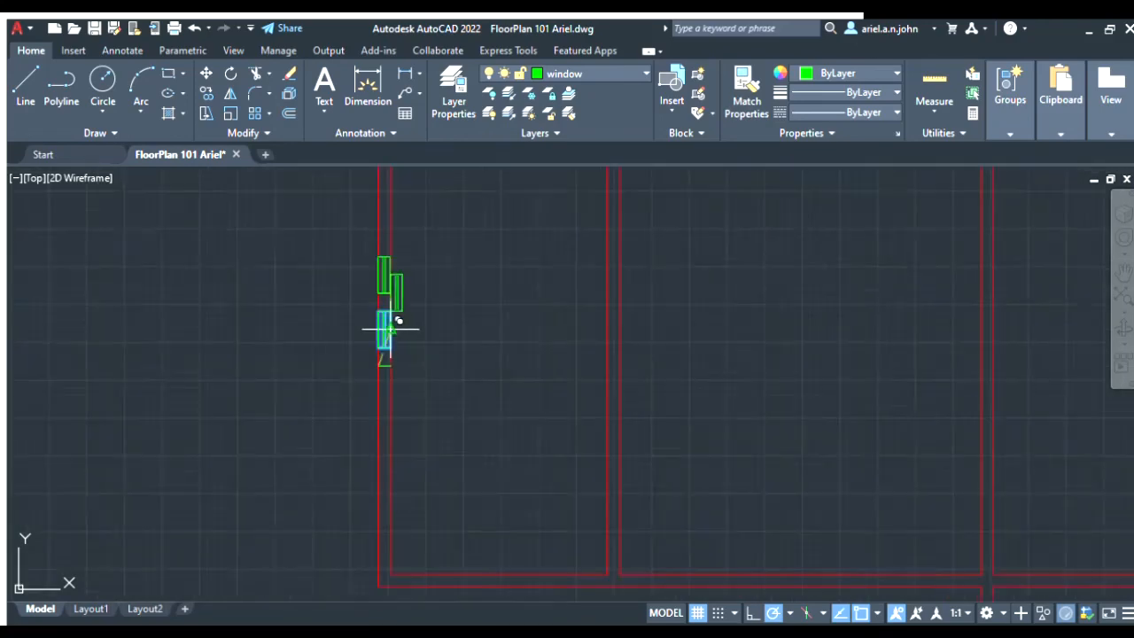
scroll(386, 292, "up", 8)
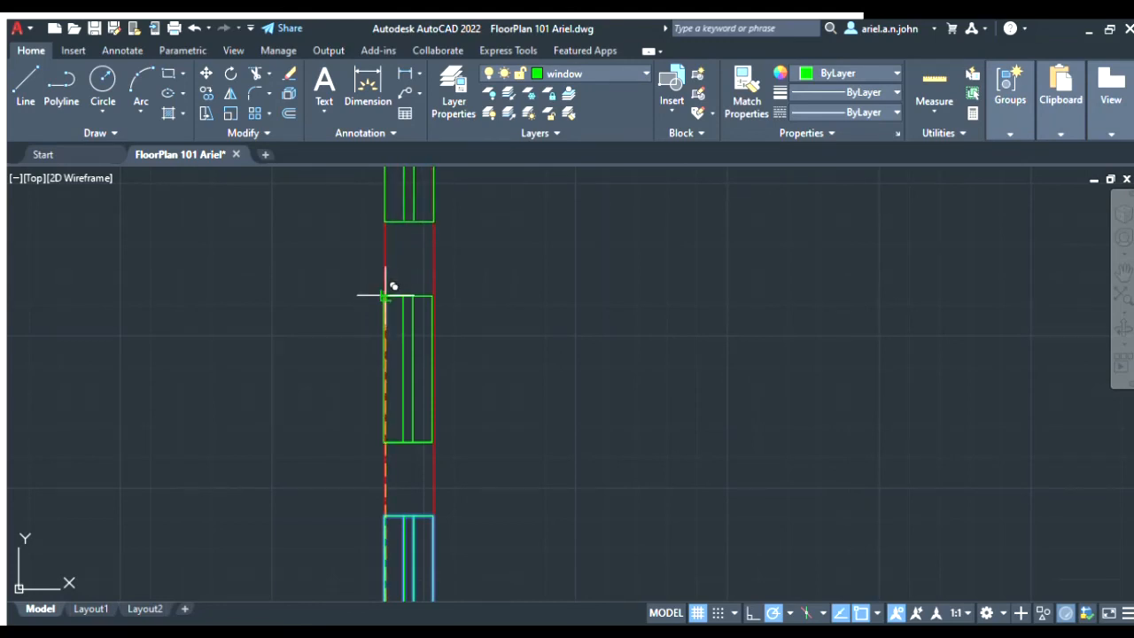
scroll(385, 317, "down", 5)
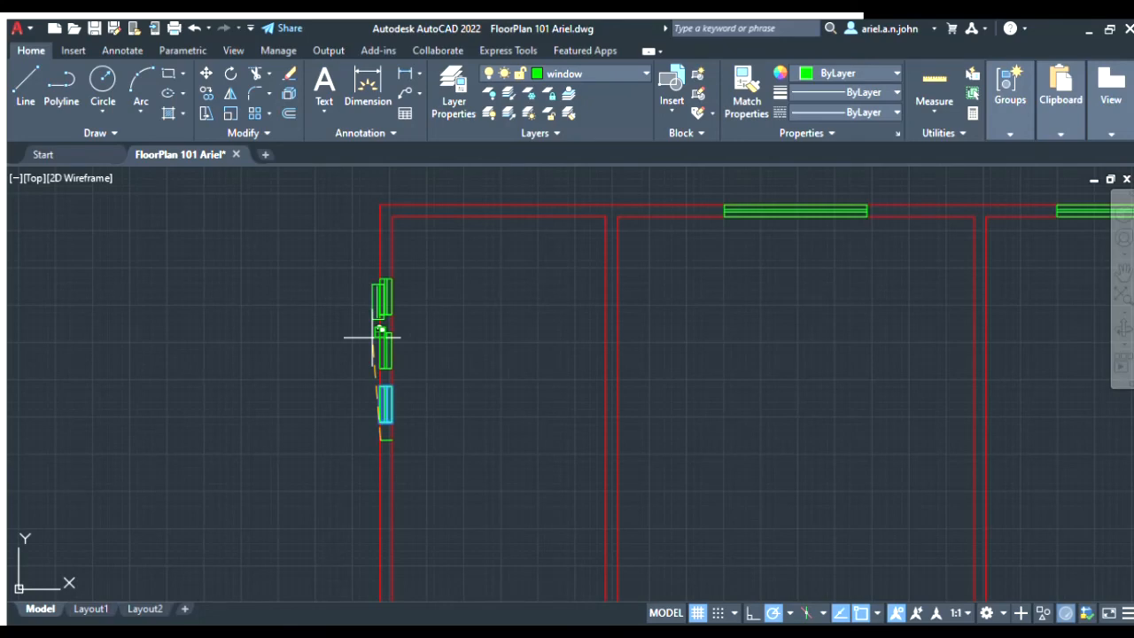
key("Escape")
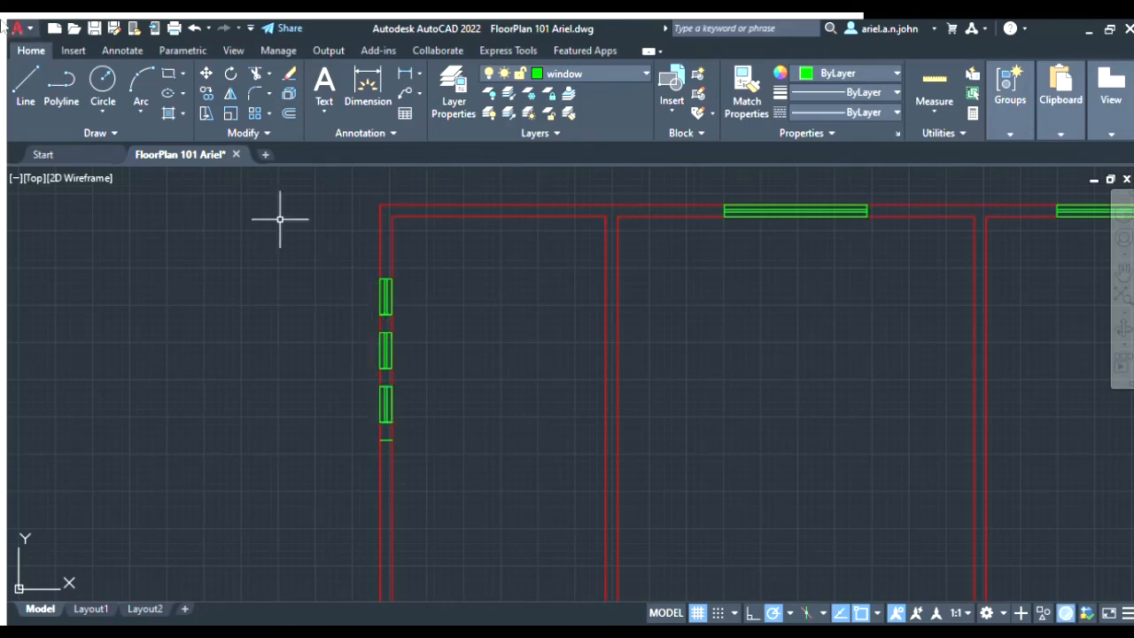
Step: Delete the remaining short guide line below the three windows in the leftmost wall
scroll(405, 375, "down", 3)
scroll(418, 372, "up", 3)
scroll(425, 377, "up", 3)
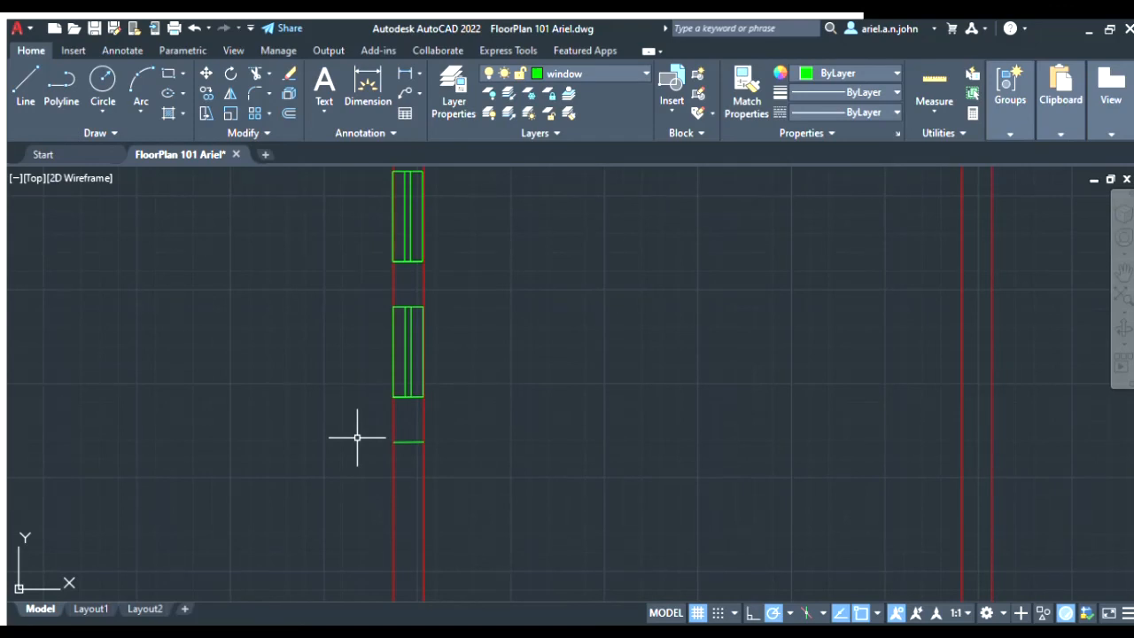
scroll(403, 448, "down", 2)
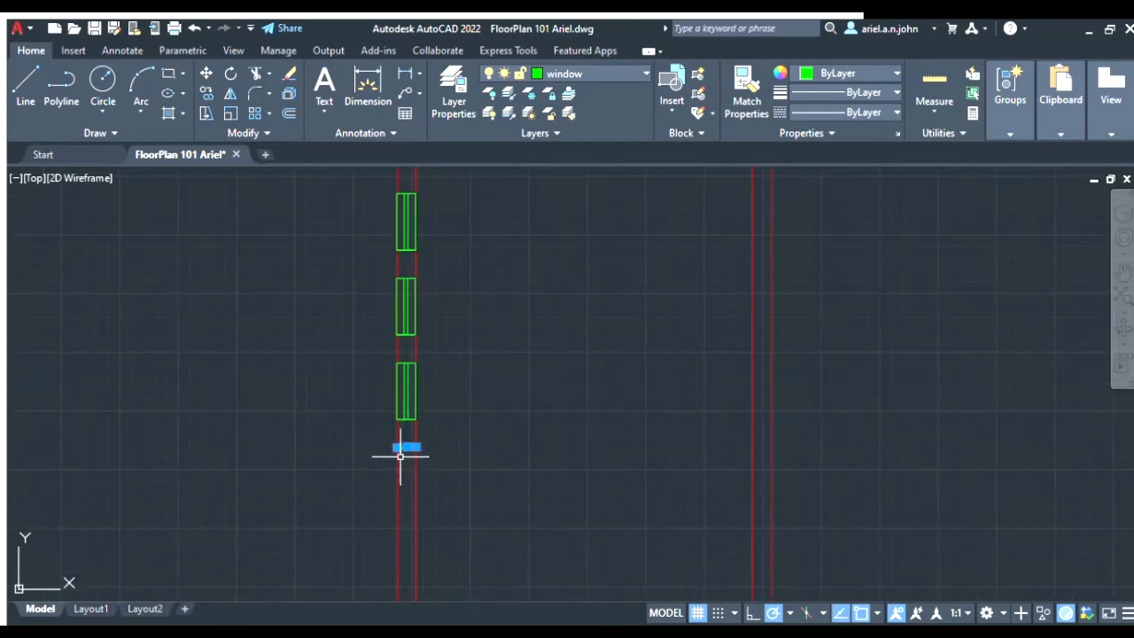
scroll(541, 438, "down", 2)
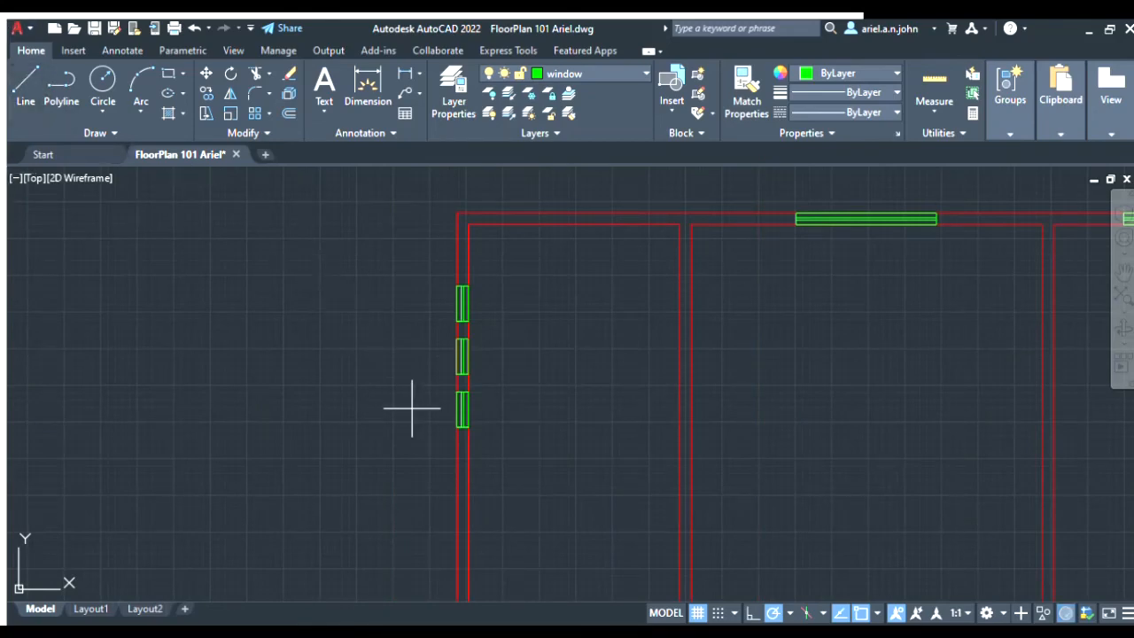
middle_click_drag(510, 427, 383, 381)
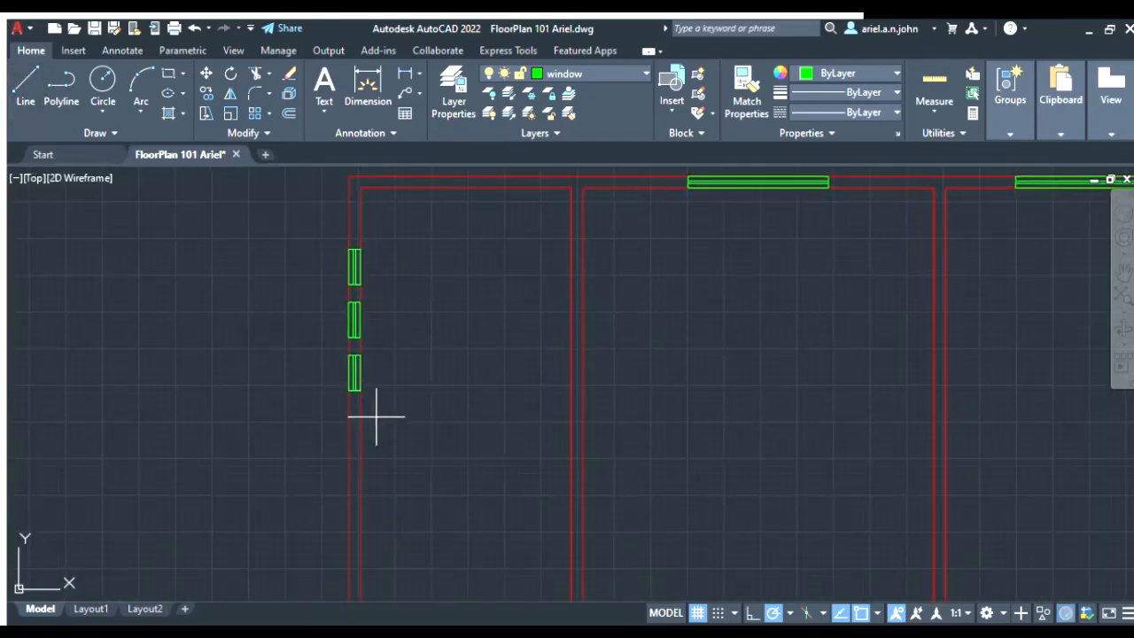
middle_click_drag(501, 372, 407, 331)
scroll(445, 336, "down", 5)
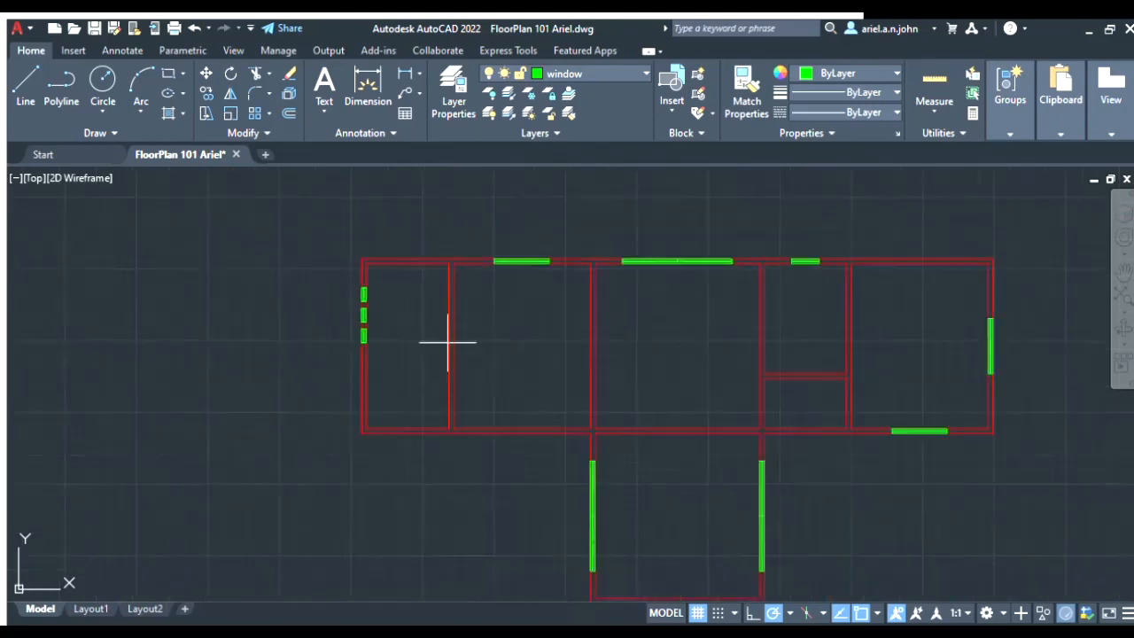
scroll(443, 354, "up", 4)
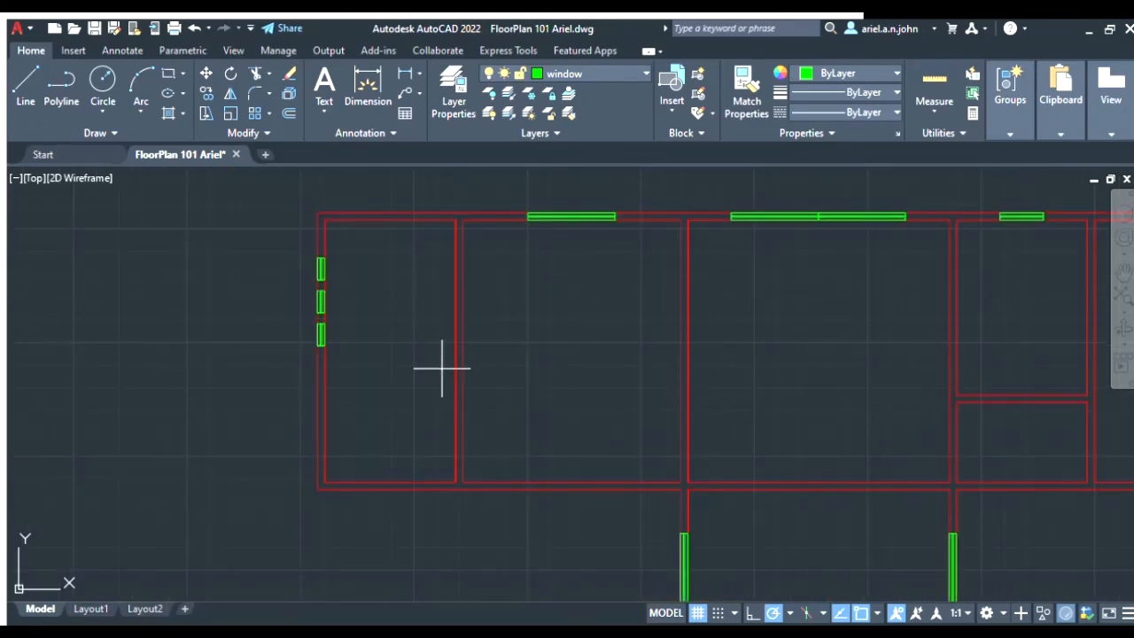
scroll(328, 222, "up", 4)
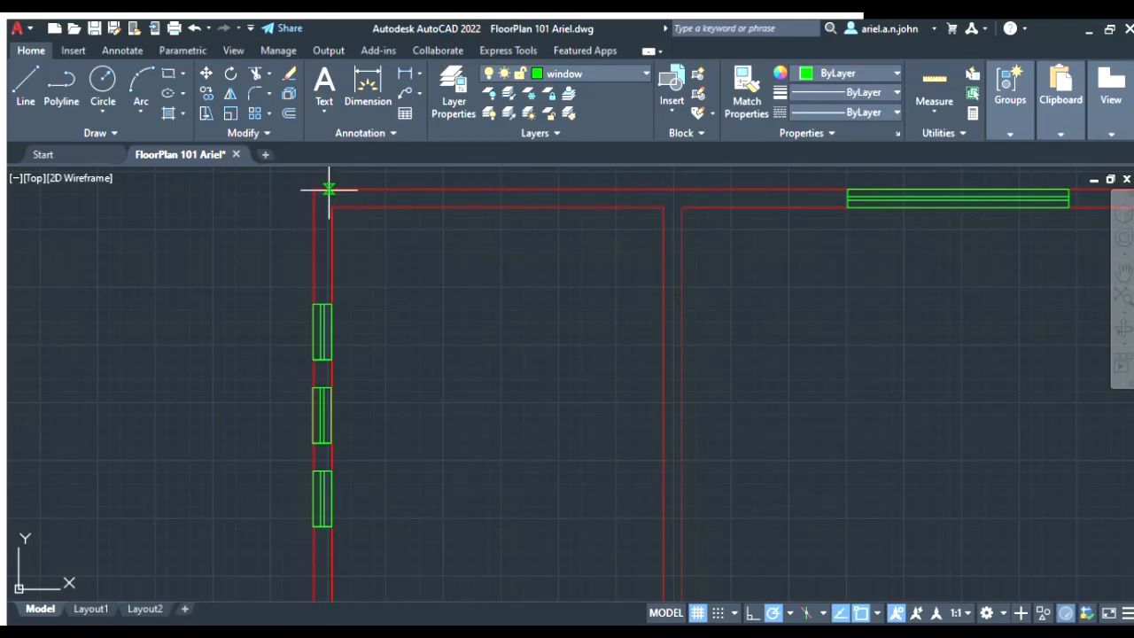
scroll(747, 274, "down", 4)
scroll(595, 359, "up", 3)
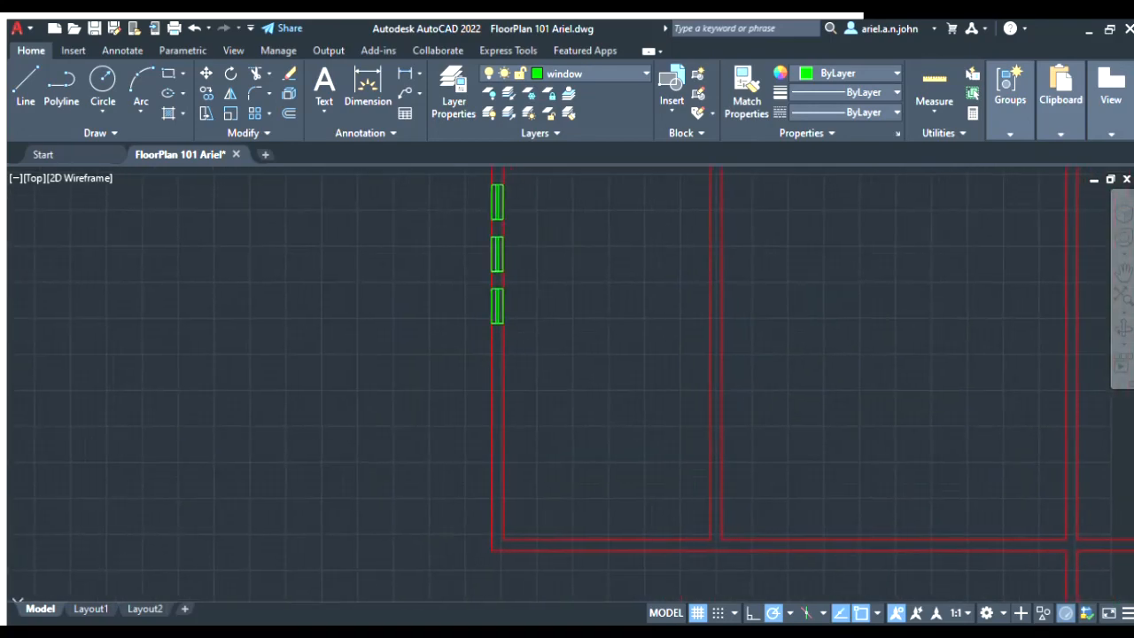
scroll(412, 387, "down", 5)
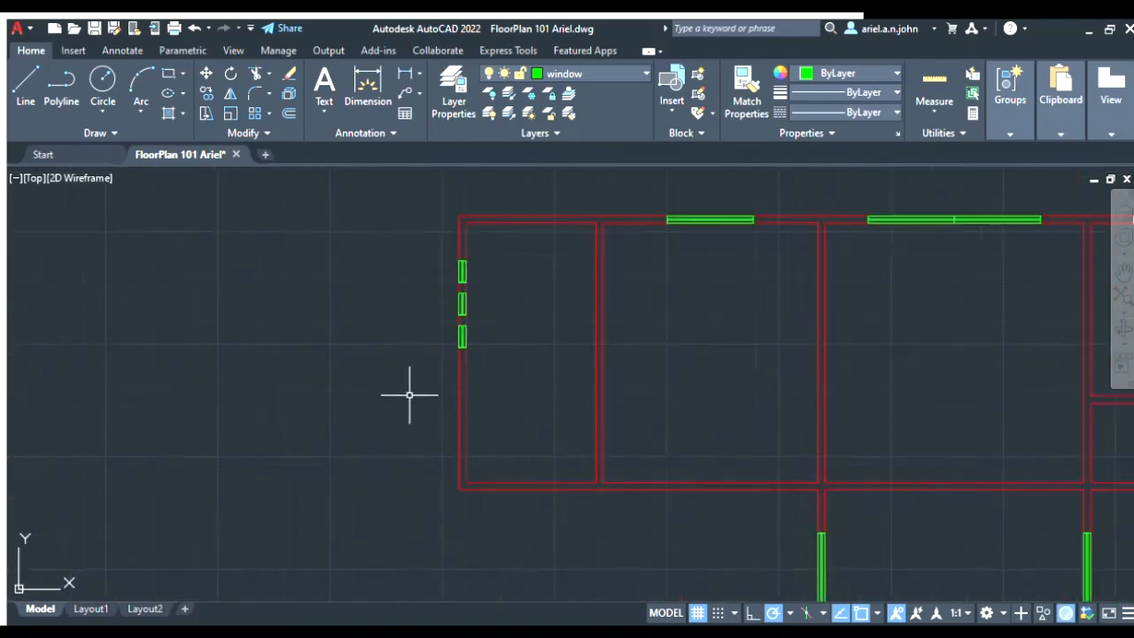
Step: Mirror the three short windows downward about a horizontal line through the midpoints of the leftmost room's side walls, keeping the originals
scroll(435, 311, "up", 5)
left_click(422, 316)
scroll(484, 363, "down", 4)
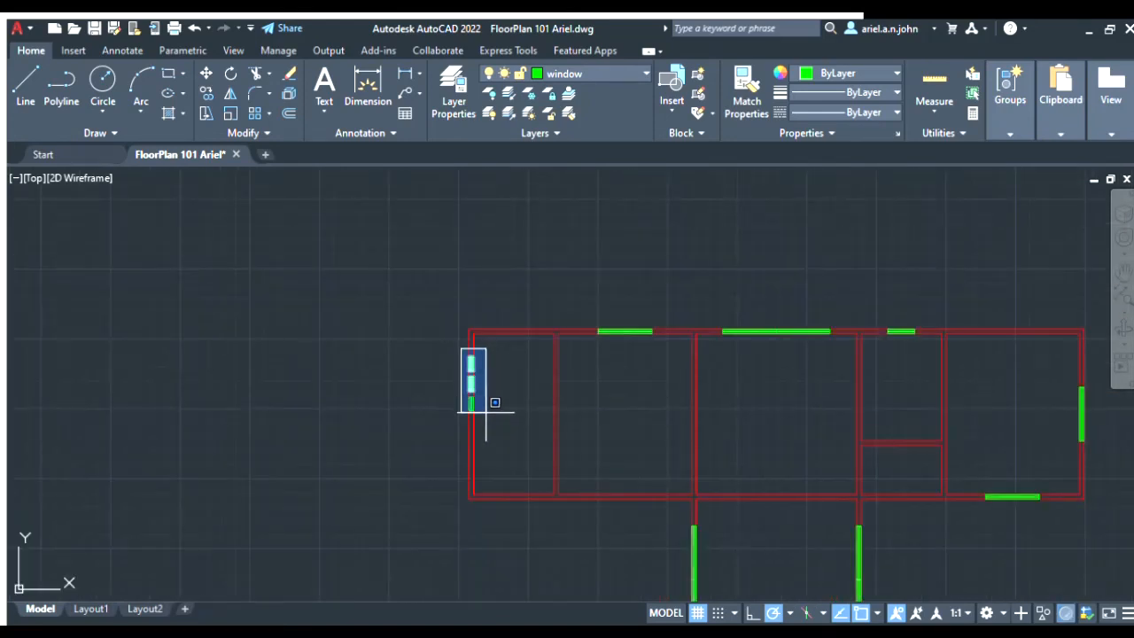
left_click(493, 409)
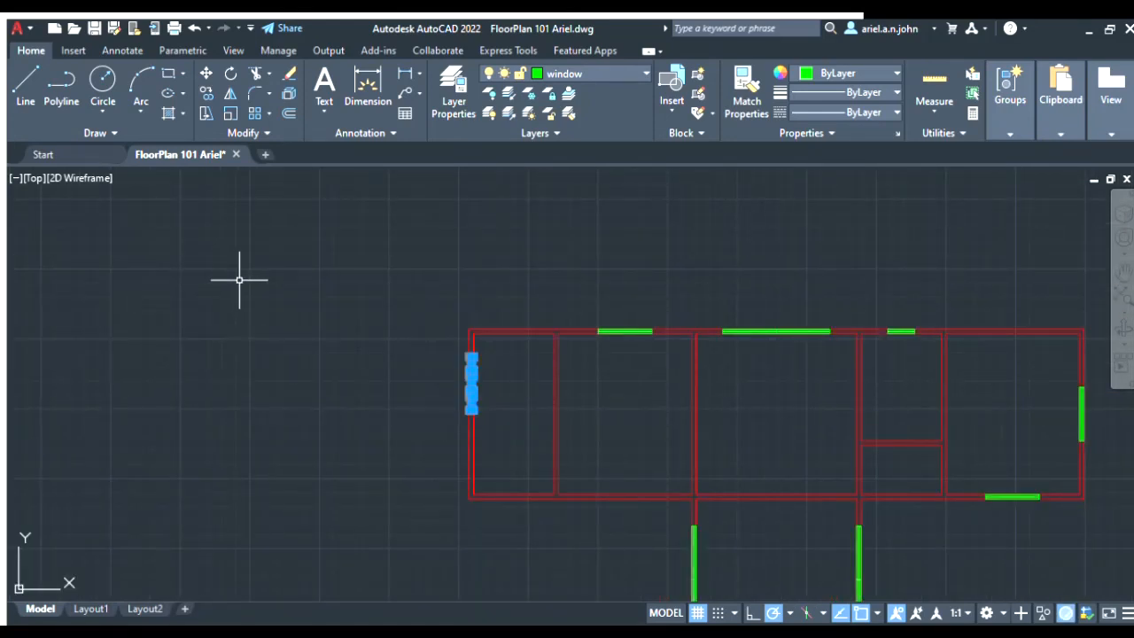
left_click(225, 97)
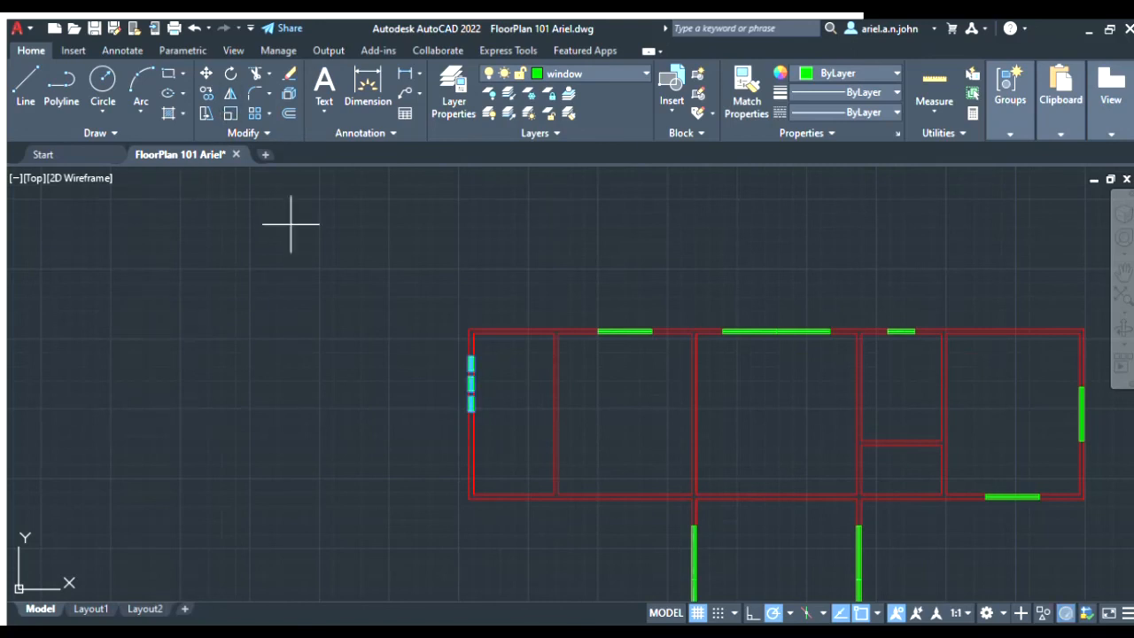
scroll(468, 455, "up", 6)
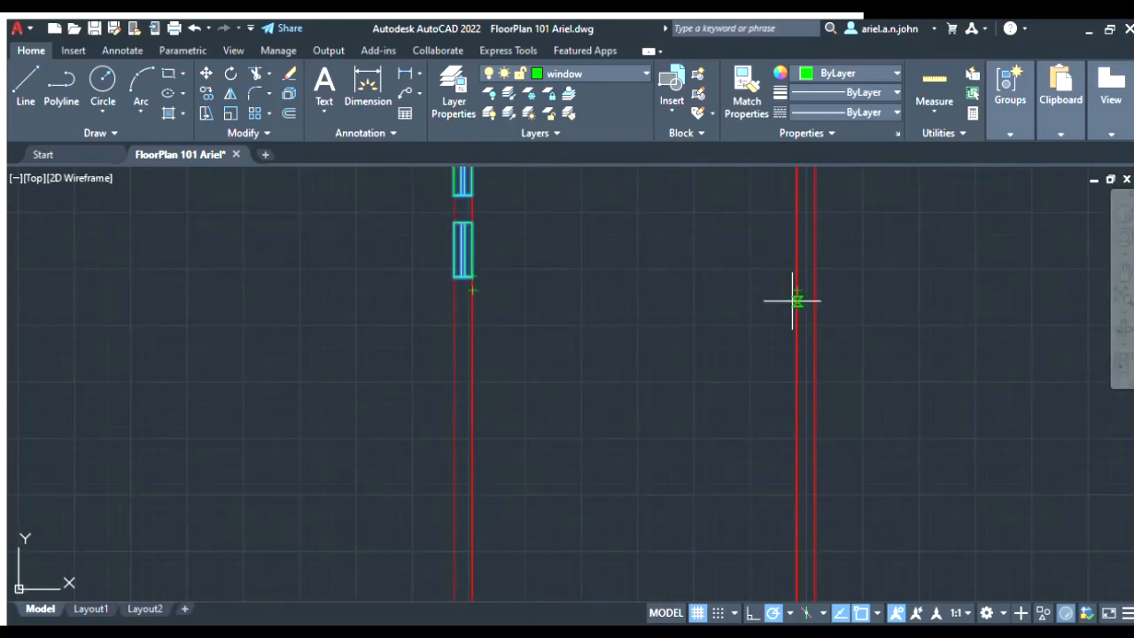
scroll(797, 290, "down", 6)
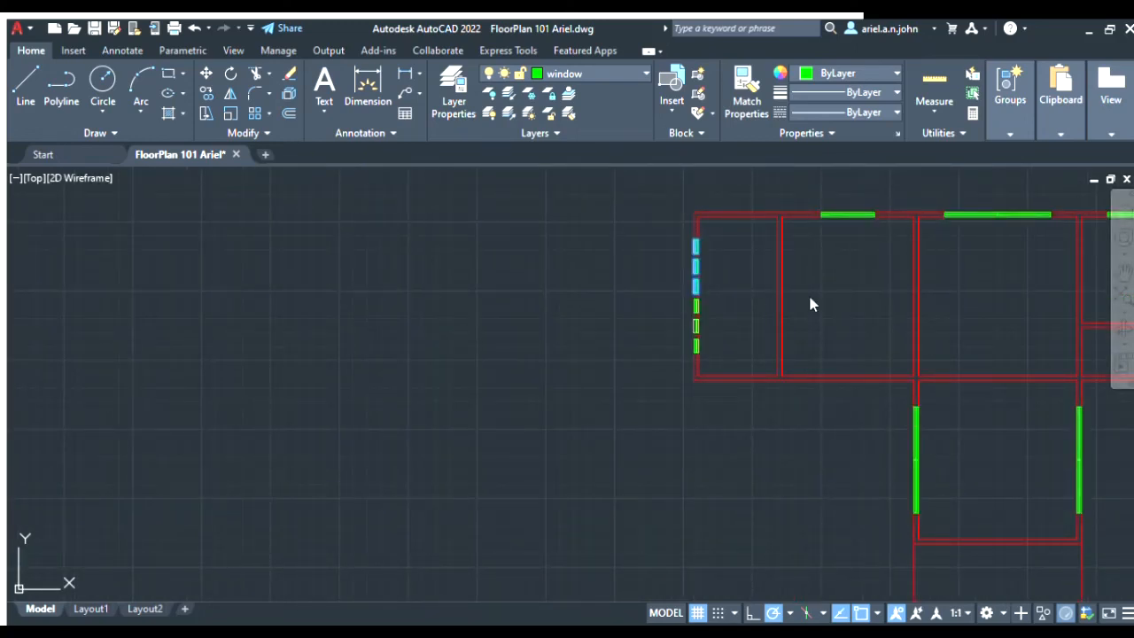
left_click(840, 354)
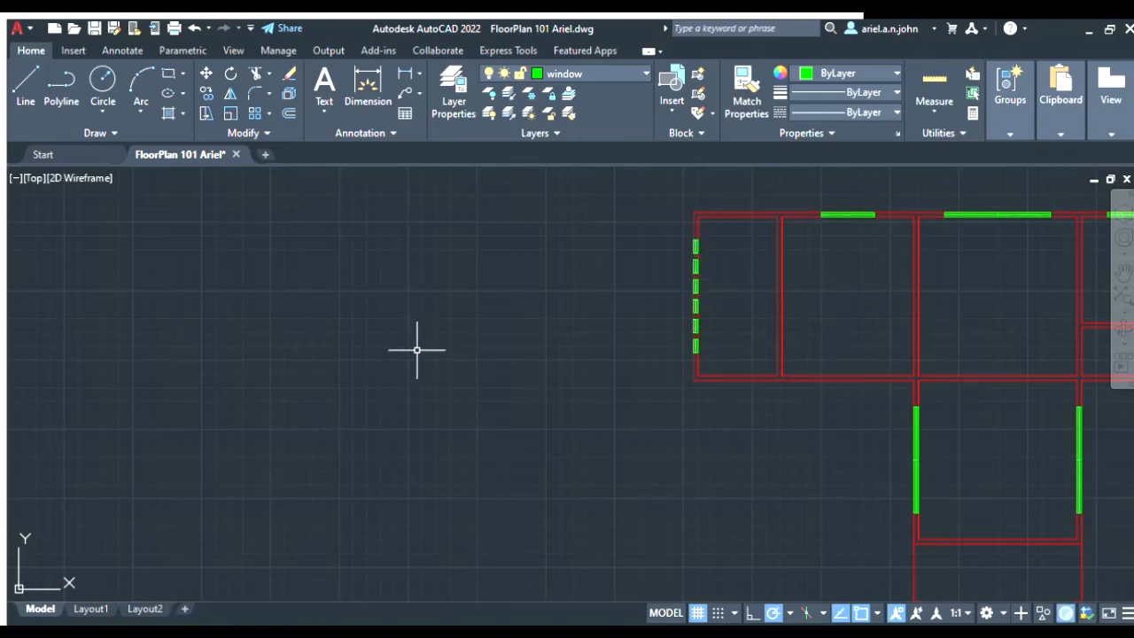
Step: Examine the row of windows in the leftmost wall and the window placement across the whole floor plan
scroll(168, 384, "down", 2)
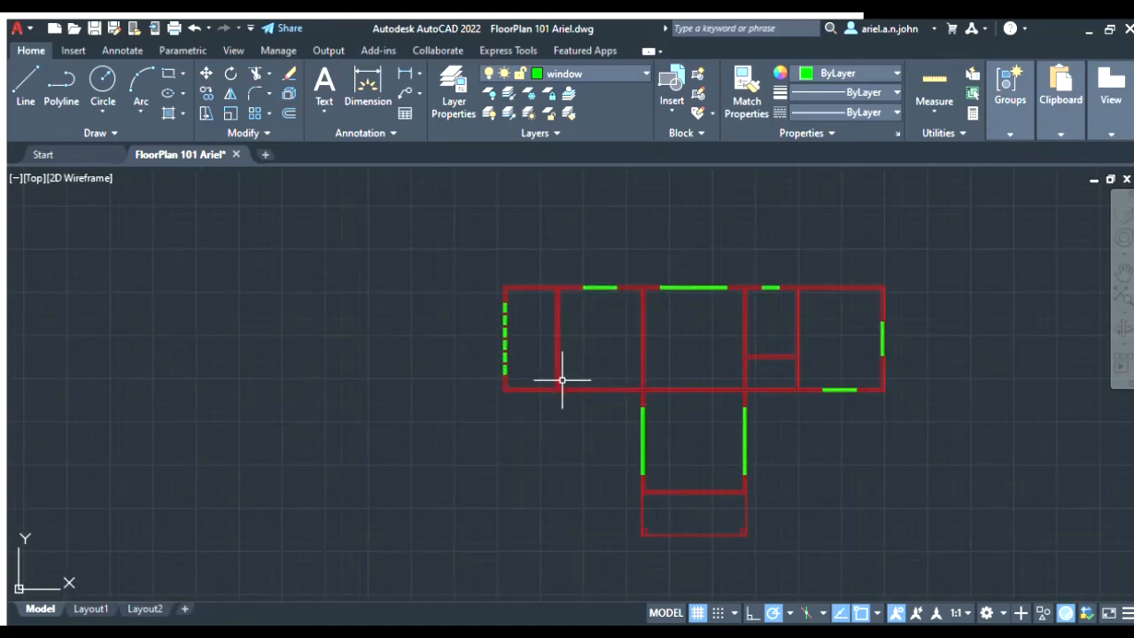
scroll(561, 384, "down", 2)
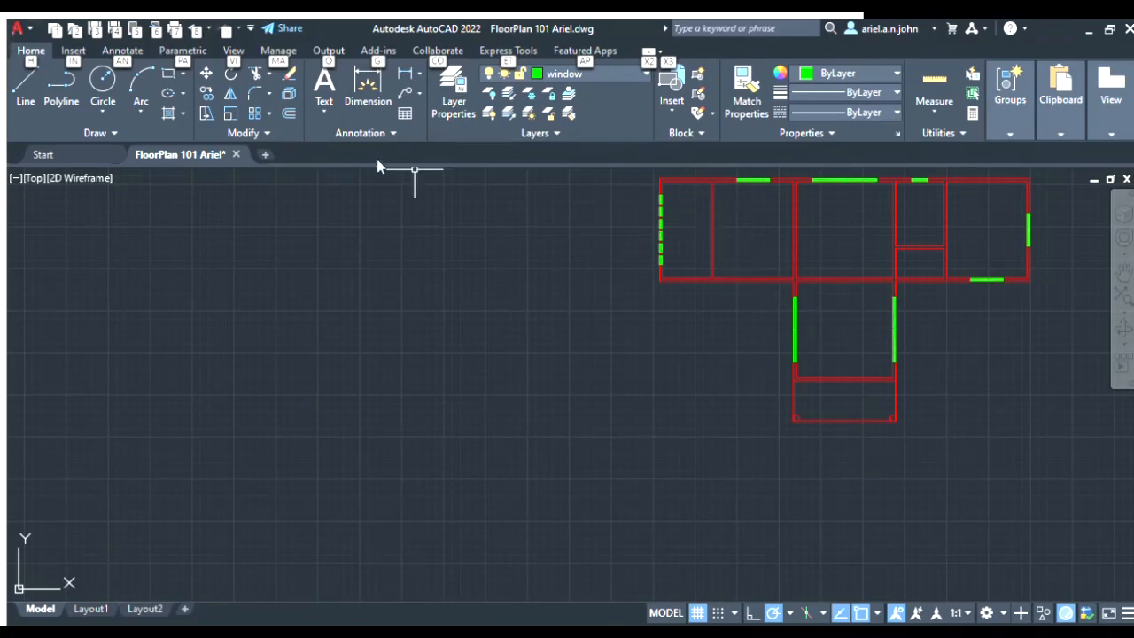
scroll(725, 274, "down", 2)
middle_click_drag(710, 275, 327, 359)
scroll(328, 360, "up", 1)
scroll(342, 354, "up", 4)
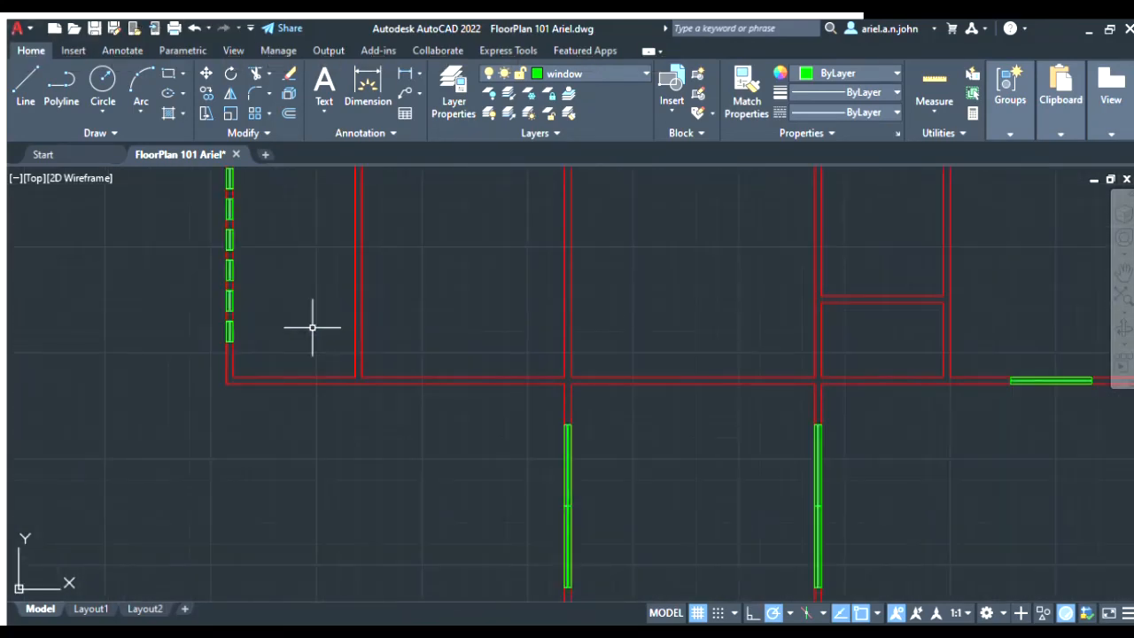
scroll(313, 369, "down", 2)
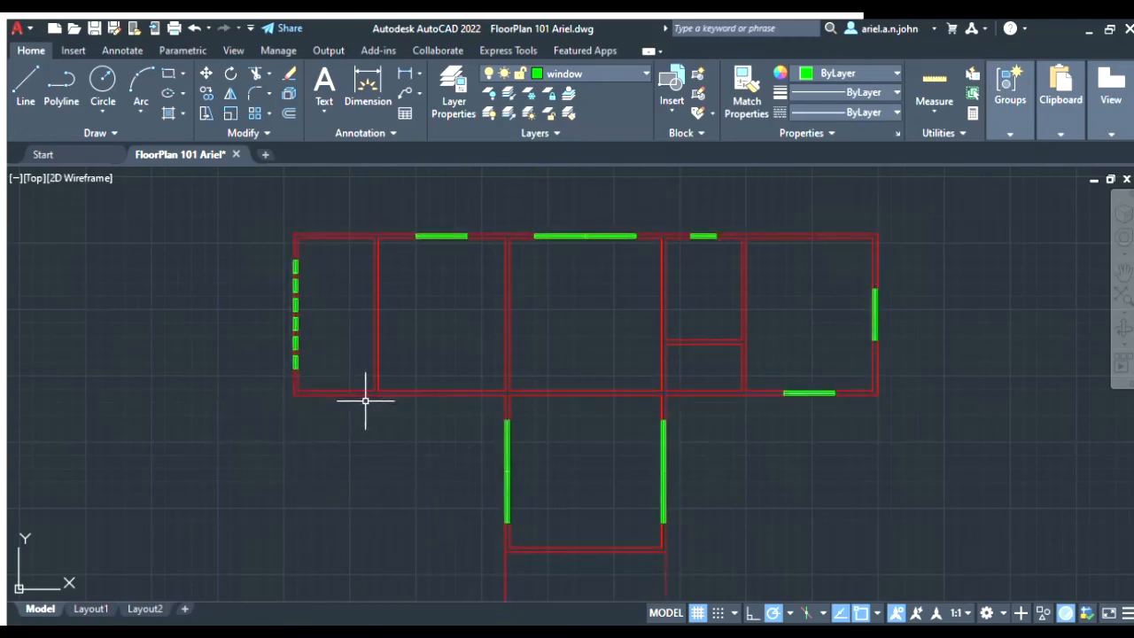
scroll(326, 401, "up", 3)
scroll(326, 403, "down", 3)
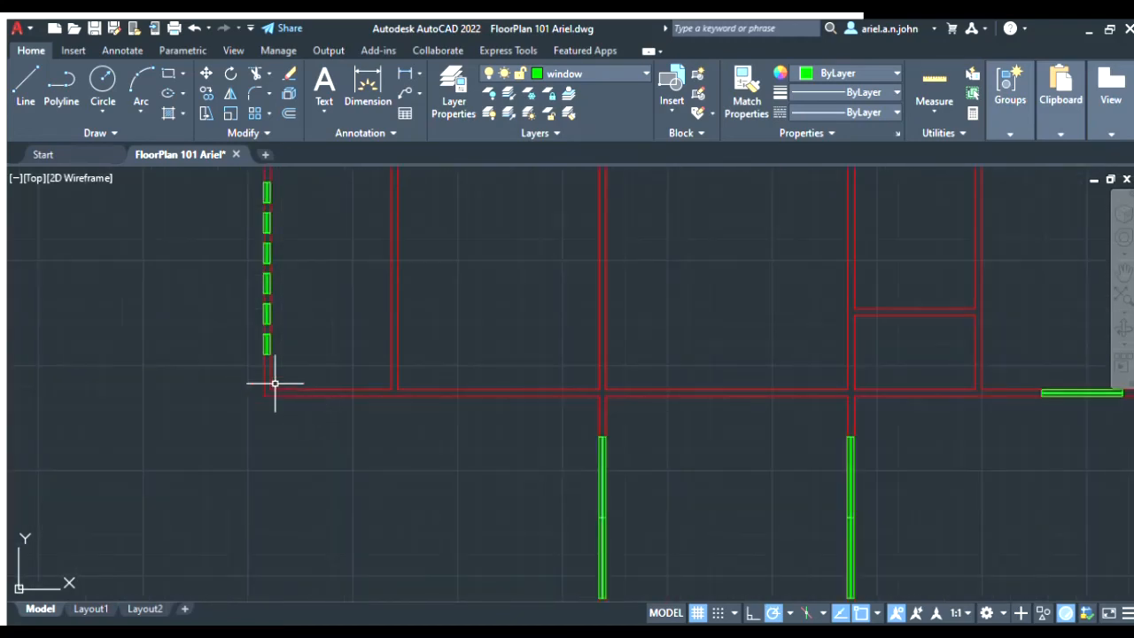
scroll(253, 372, "up", 3)
scroll(277, 256, "down", 2)
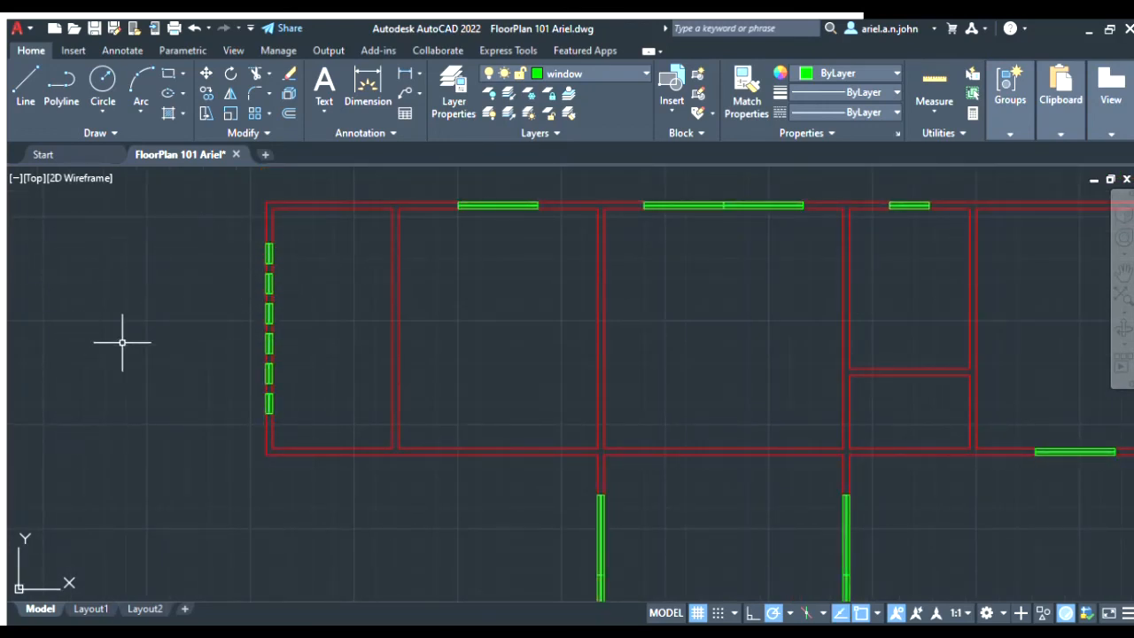
scroll(245, 253, "down", 2)
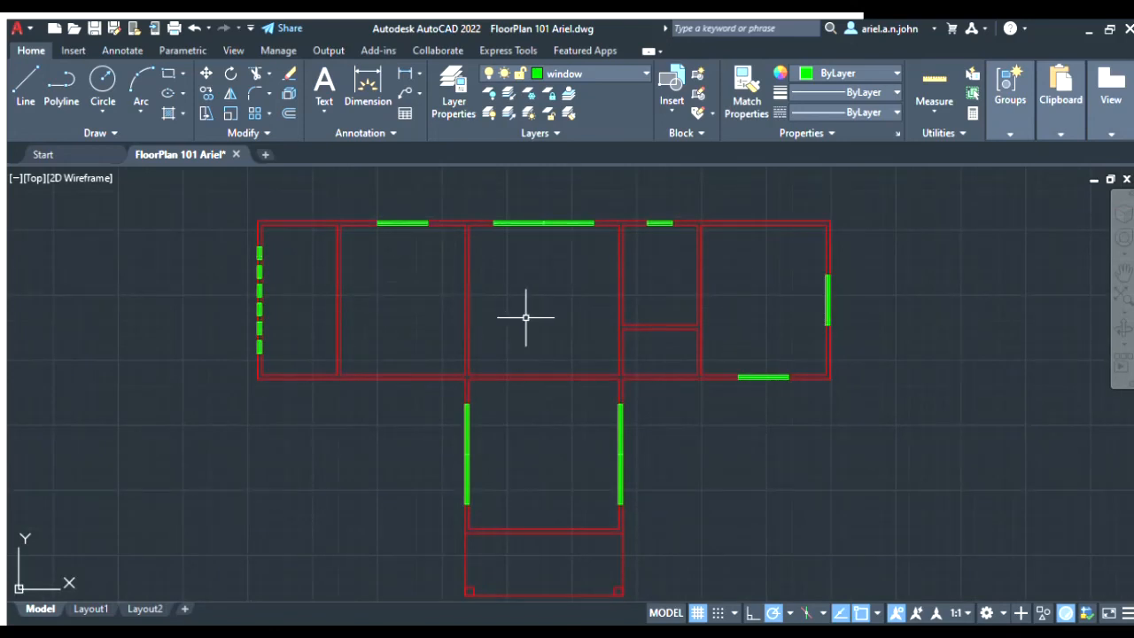